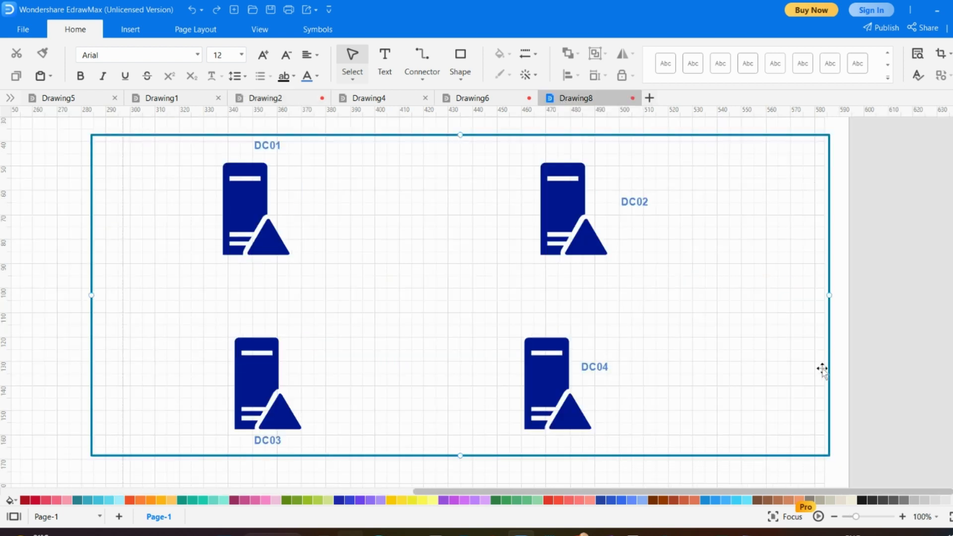
Step: Add a text label reading "5 roles" beside the DC01 server, on the side away from DC02
left_click(235, 180)
left_click(387, 60)
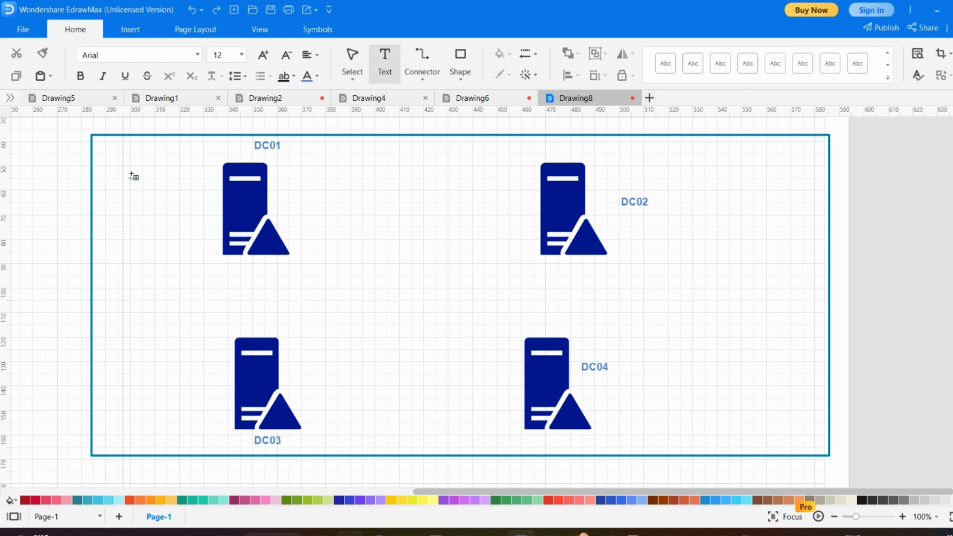
left_click_drag(131, 166, 203, 255)
type("% roles")
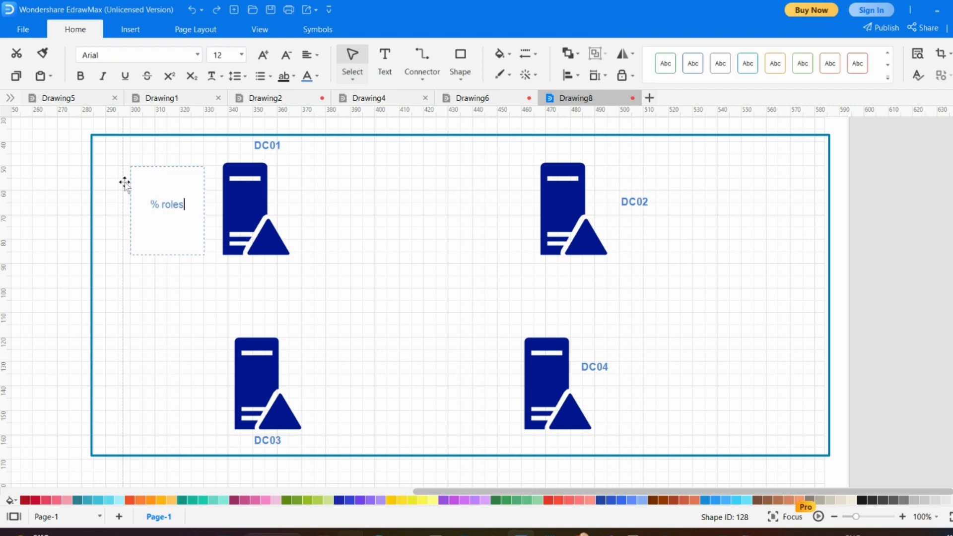
left_click(161, 205)
key("BackSpace")
key("BackSpace")
type("5")
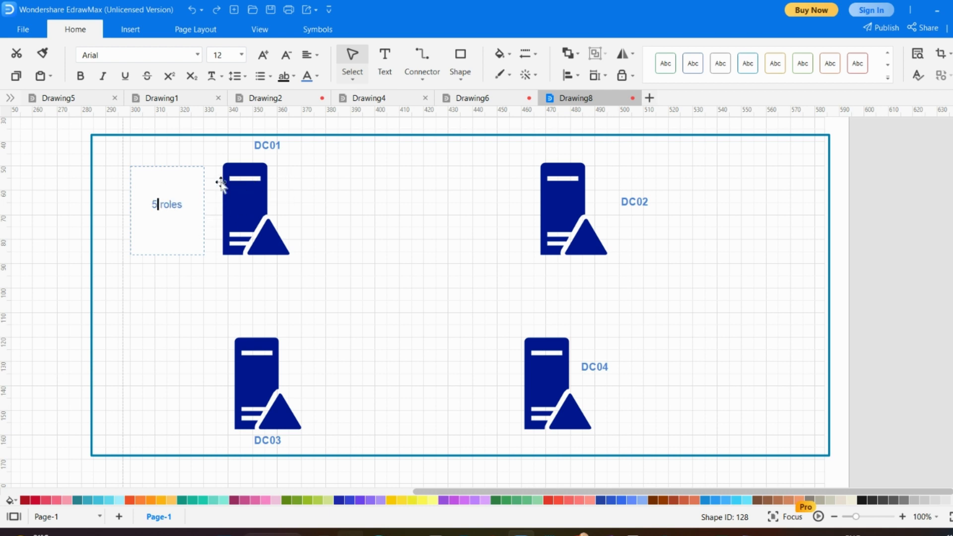
left_click(186, 287)
left_click(174, 205)
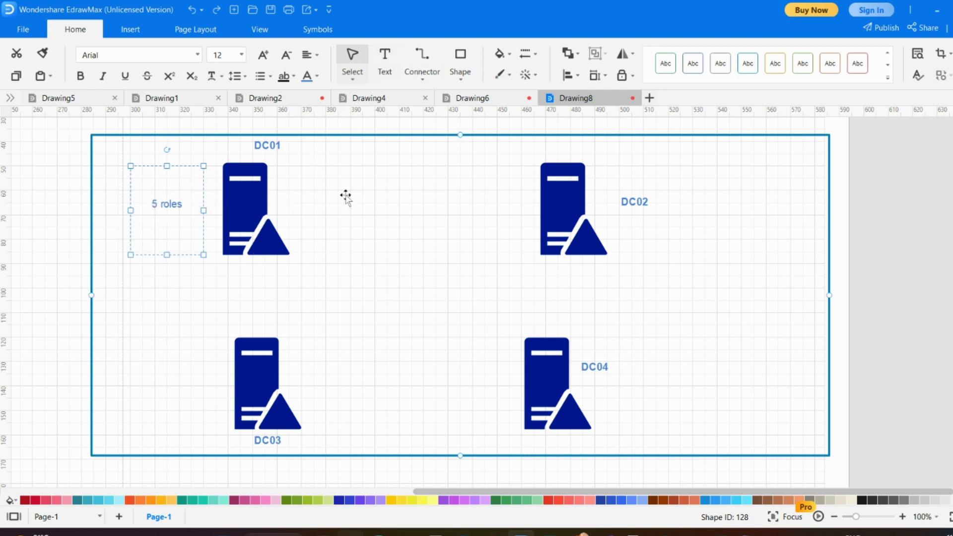
left_click(192, 288)
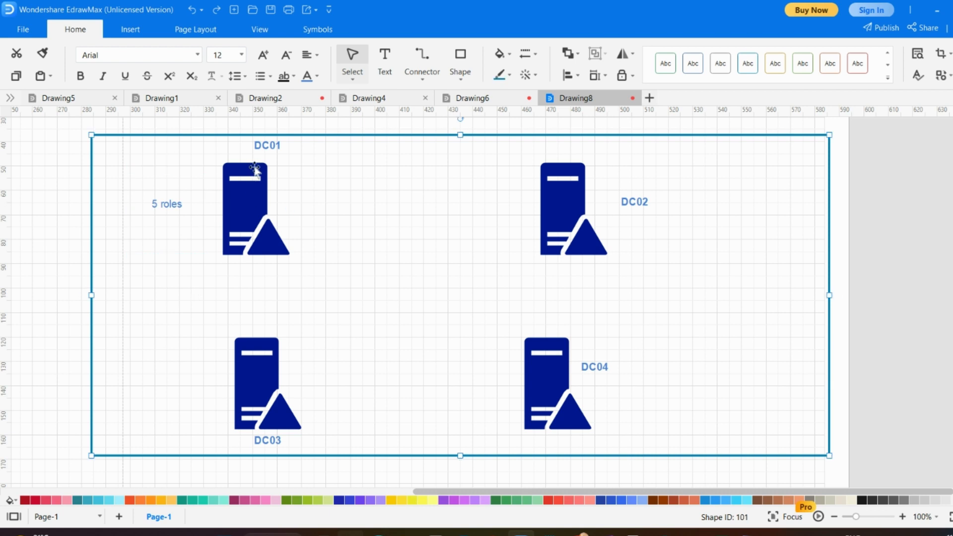
left_click(249, 195)
left_click(576, 208)
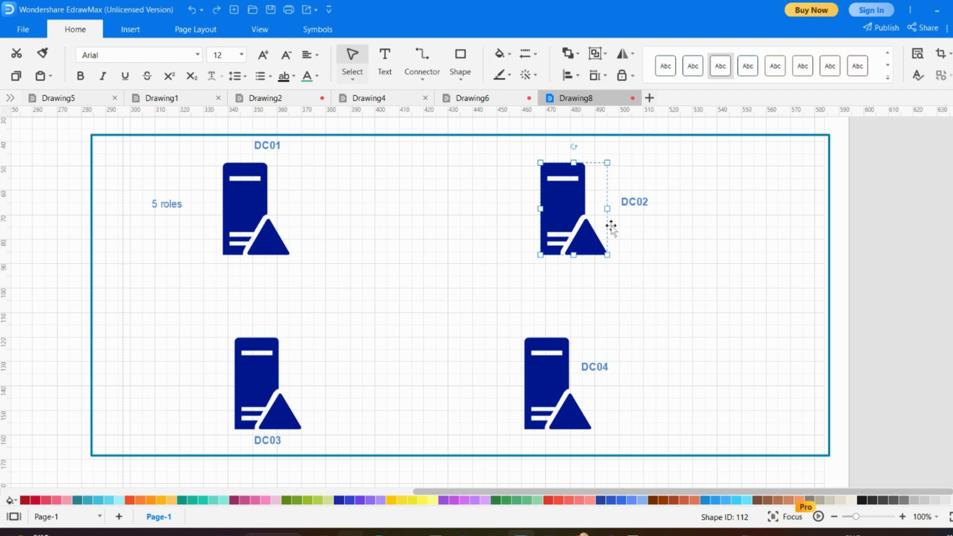
left_click(246, 208)
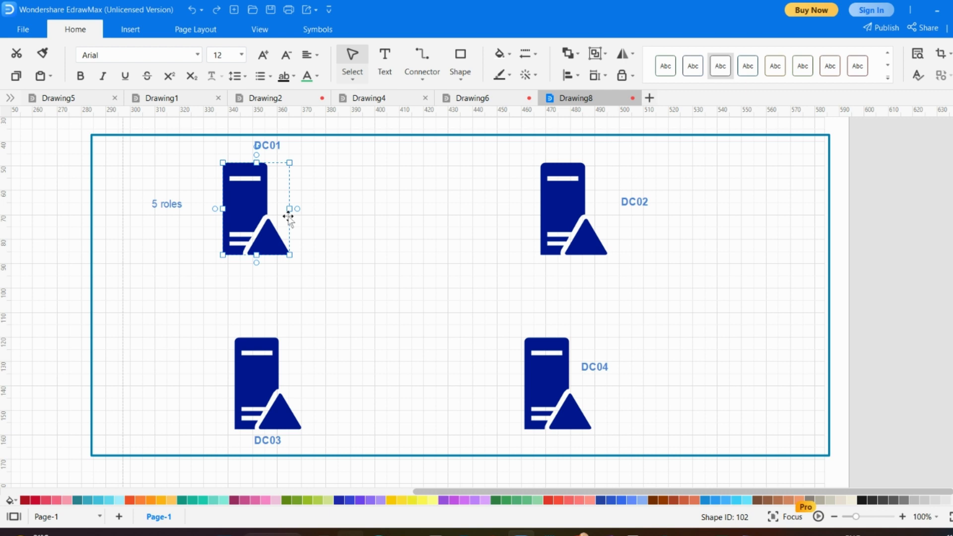
left_click(169, 204)
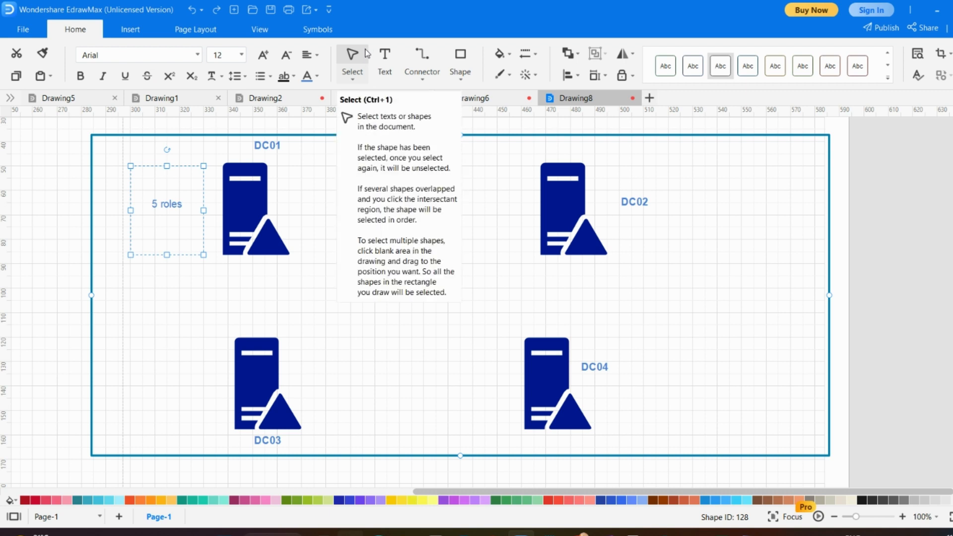
left_click(181, 323)
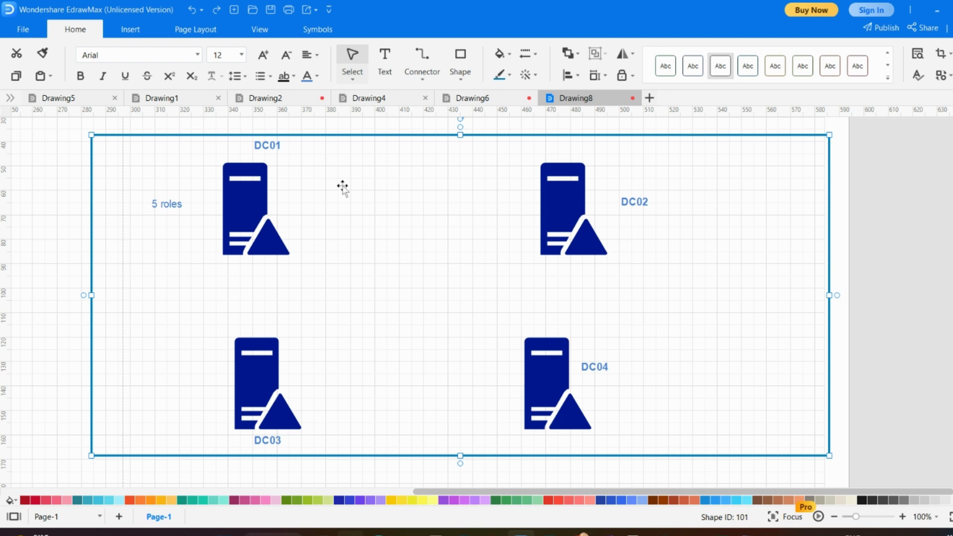
Step: Try moving the "5 roles" label from DC01 to the DC02 server, and undo that move
left_click(168, 204)
left_click_drag(177, 165, 678, 171)
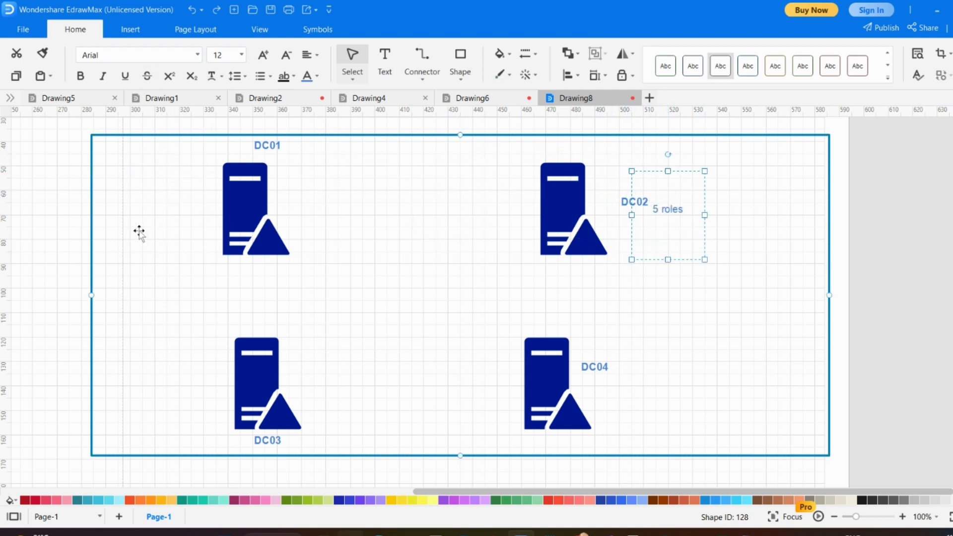
left_click(611, 279)
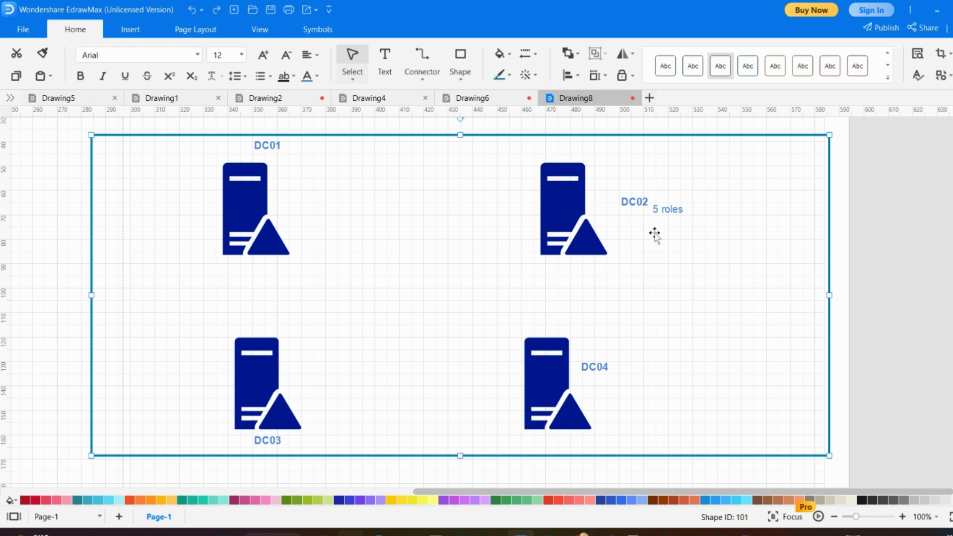
left_click(229, 211)
left_click(562, 209)
left_click(183, 226)
key("ctrl+z")
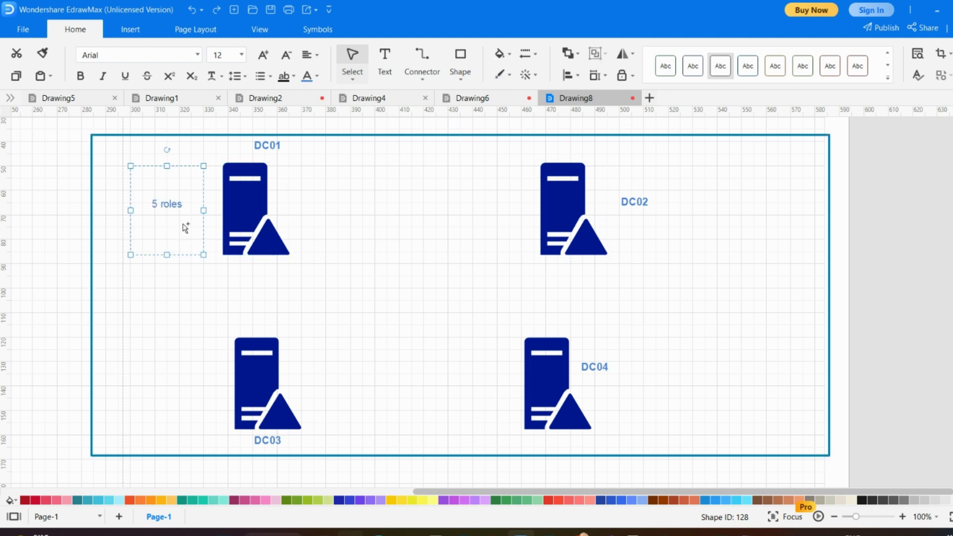
Step: Move the "5 roles" label over to DC02 and back beside DC01, slightly closer to the server
left_click_drag(144, 168, 657, 154)
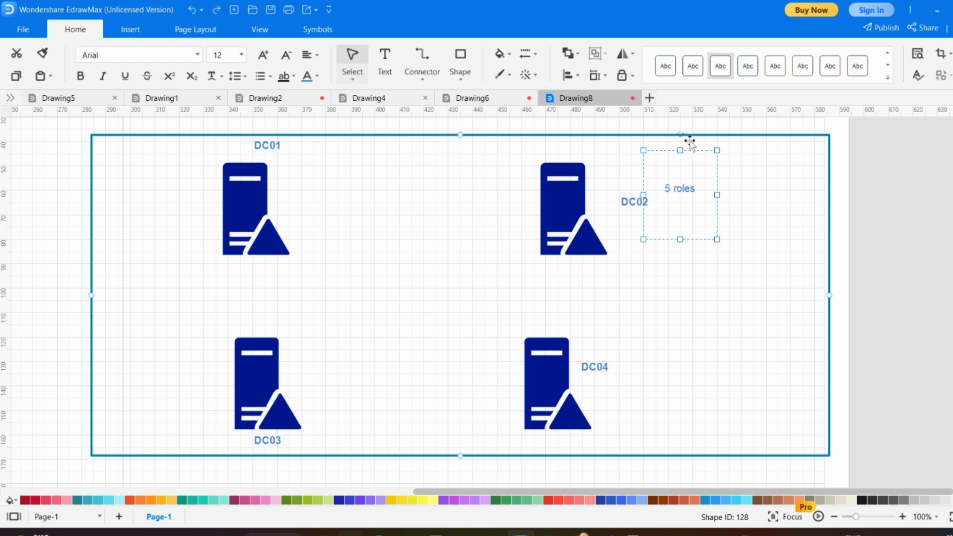
left_click_drag(669, 151, 166, 168)
left_click(371, 198)
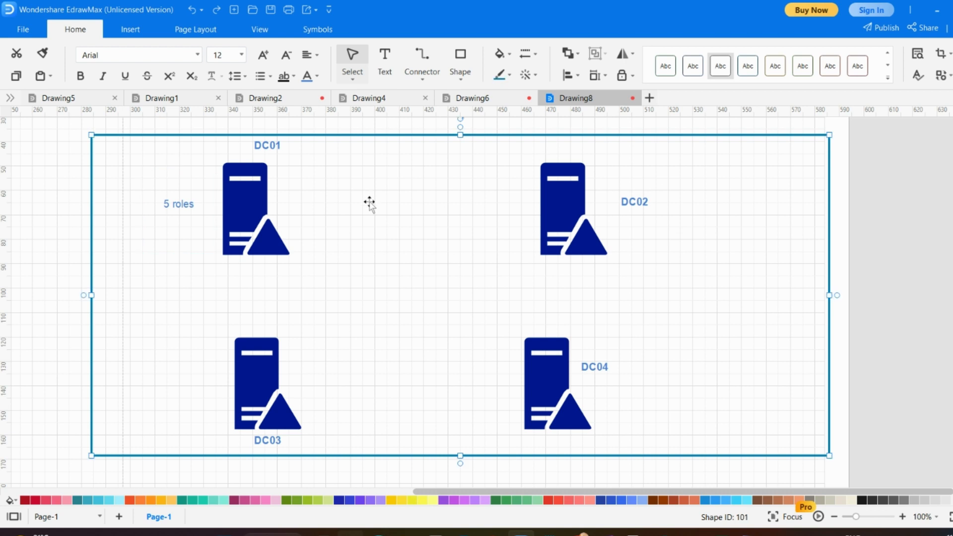
Step: Delete the DC01 server symbol, leaving its name and the "5 roles" label in place
left_click(268, 207)
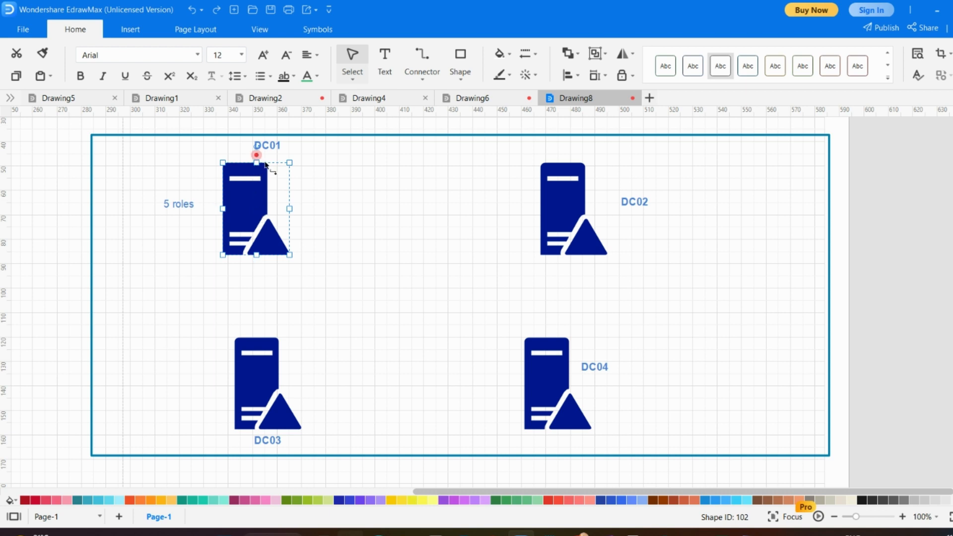
key("Delete")
left_click(182, 203)
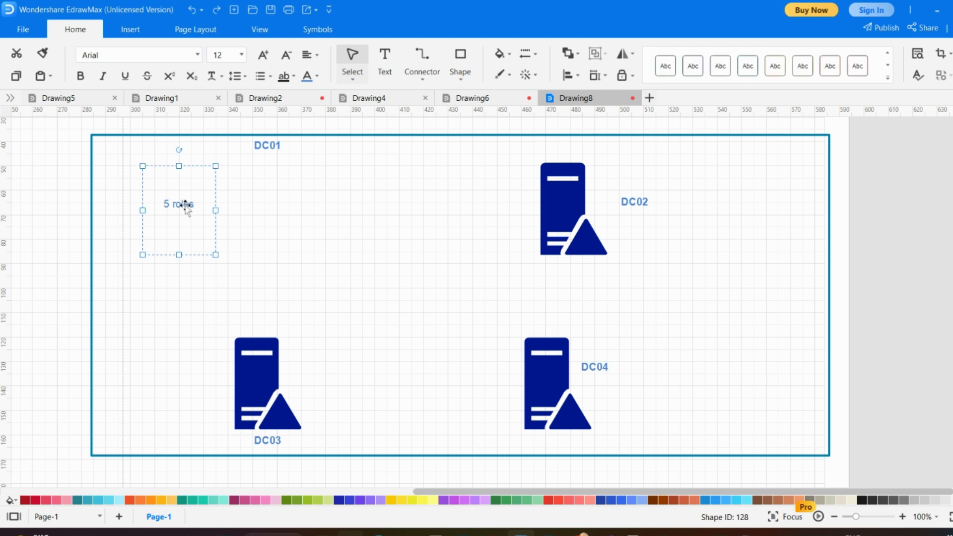
left_click(266, 193)
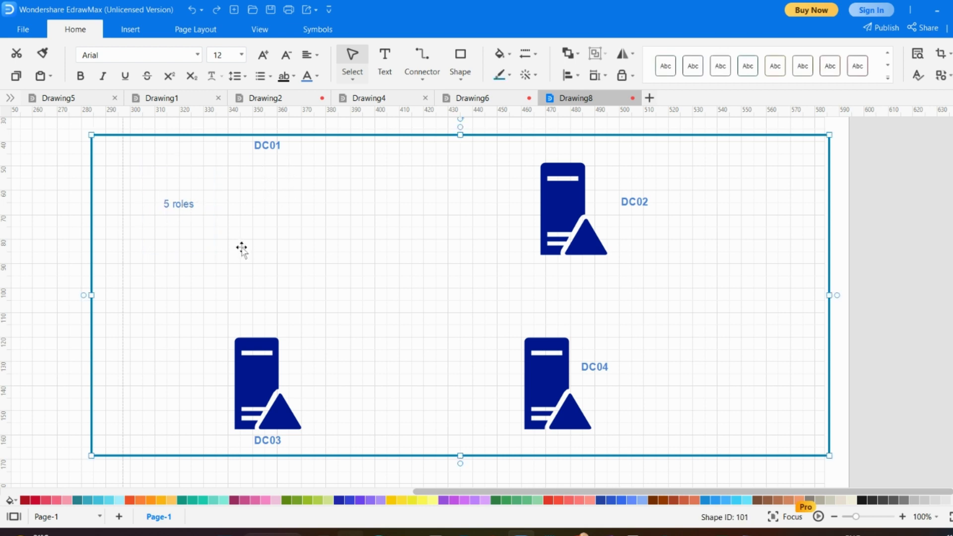
left_click(177, 206)
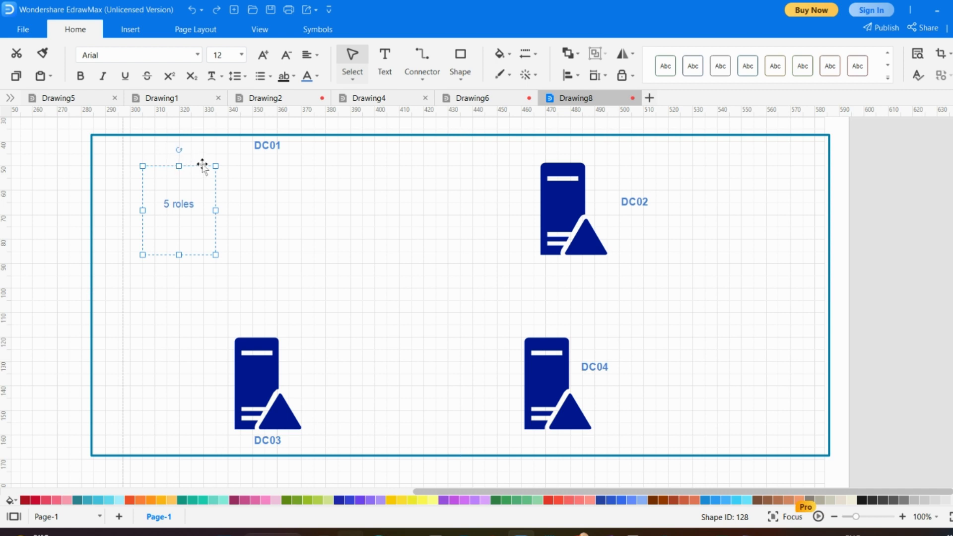
left_click(503, 195)
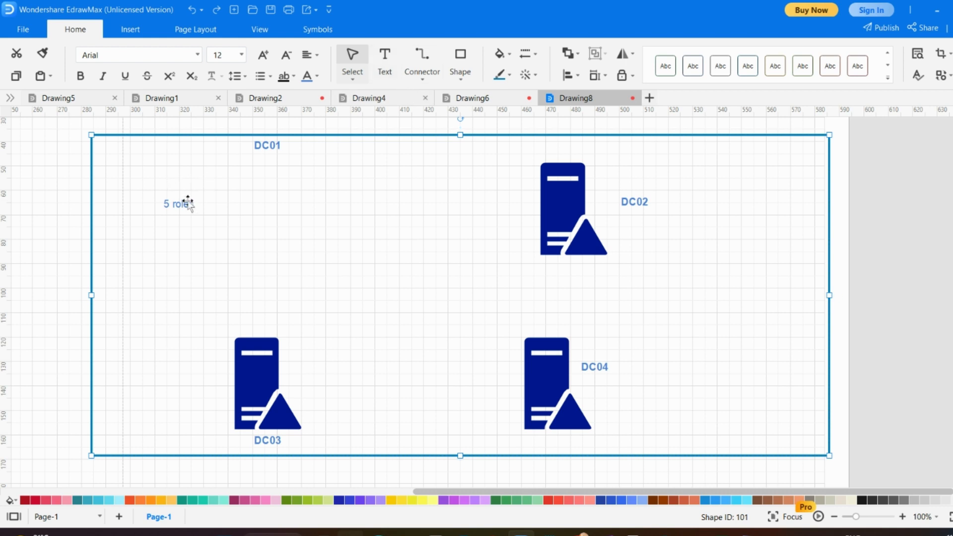
Step: Move the "5 roles" label directly beside the DC02 server, on the side facing DC01
left_click(170, 208)
left_click_drag(196, 165, 523, 170)
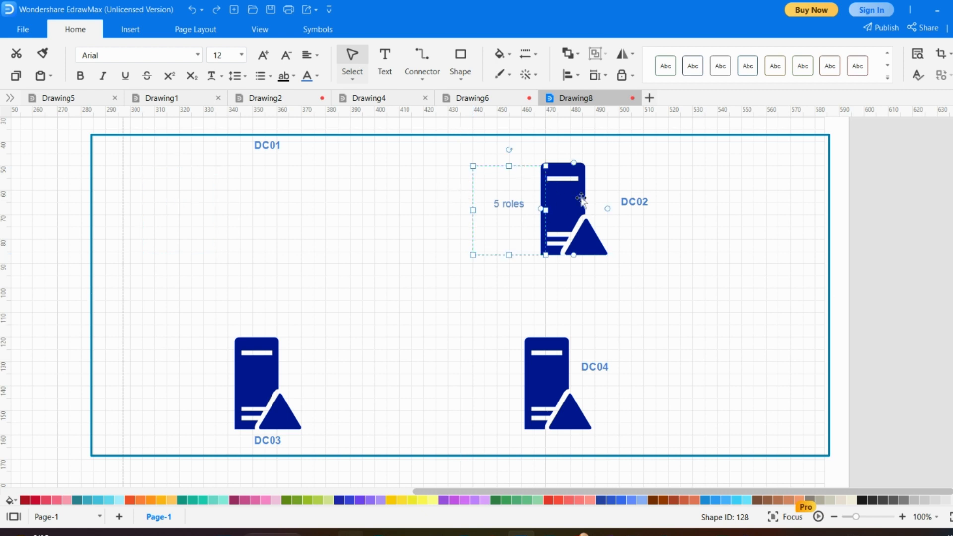
left_click(297, 223)
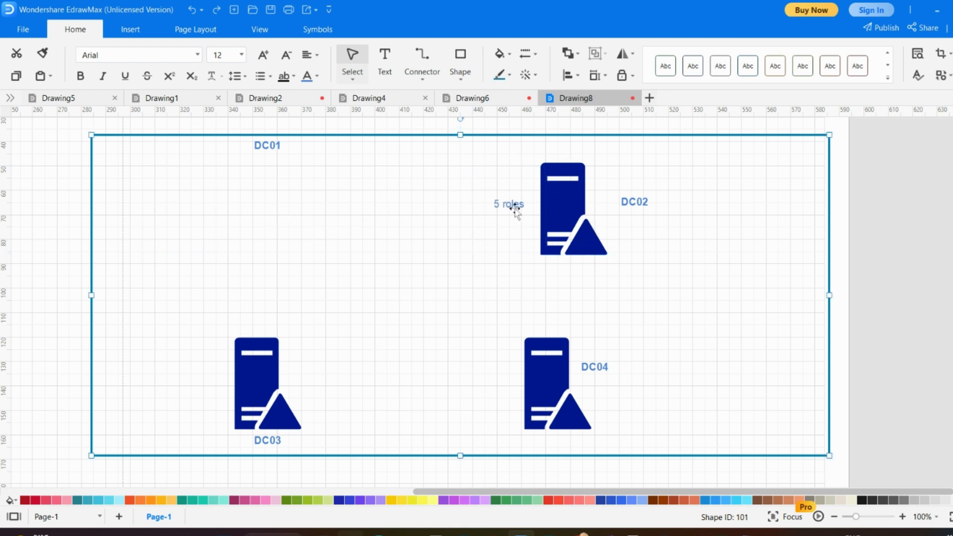
left_click(497, 204)
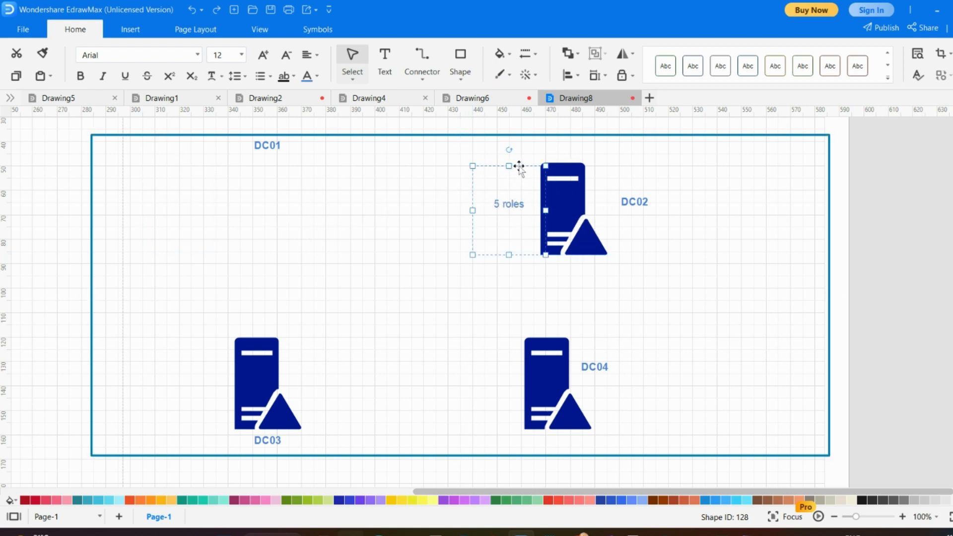
left_click_drag(517, 164, 529, 167)
left_click(320, 226)
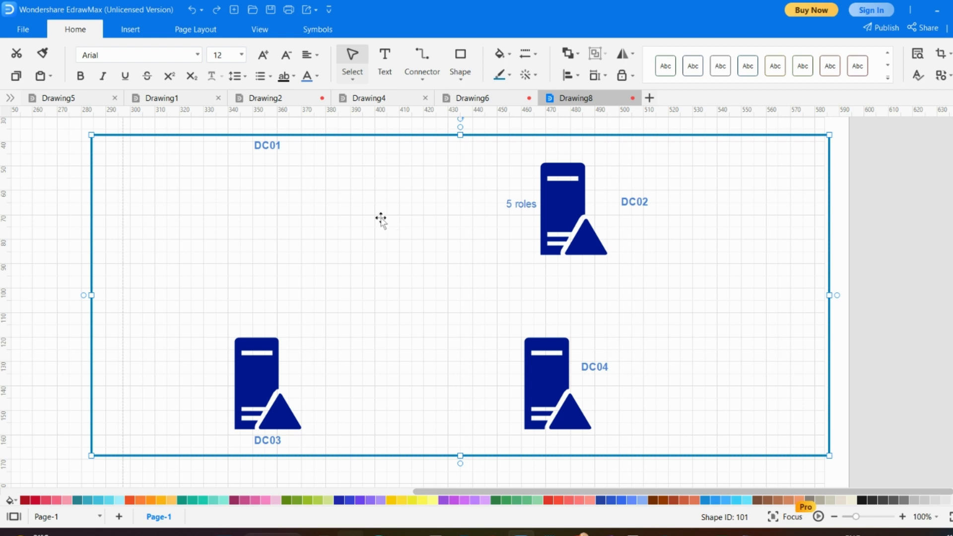
Step: Add a text label reading "Delhi" outside the frame, near its upper-left corner
left_click(385, 67)
left_click_drag(33, 141, 69, 178)
type("Delhi")
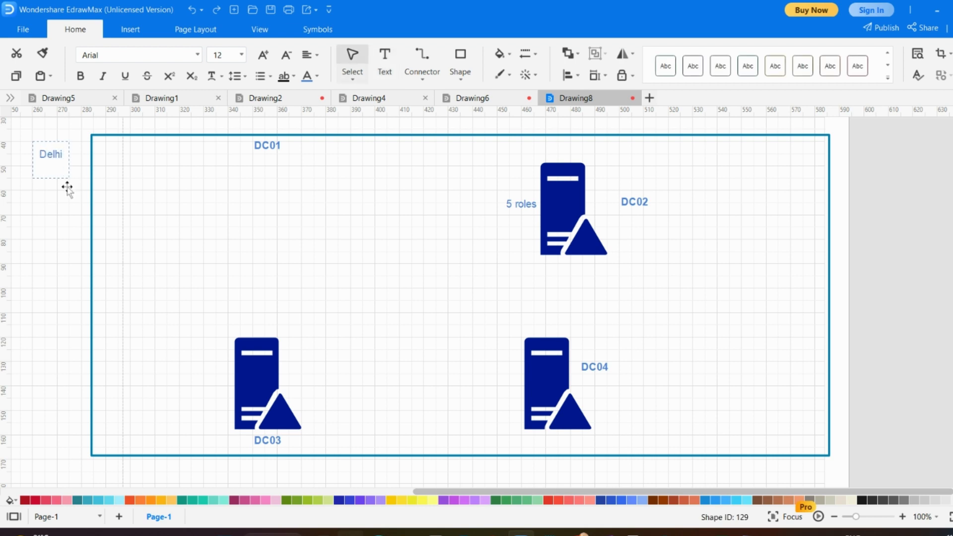
left_click(71, 201)
left_click(285, 206)
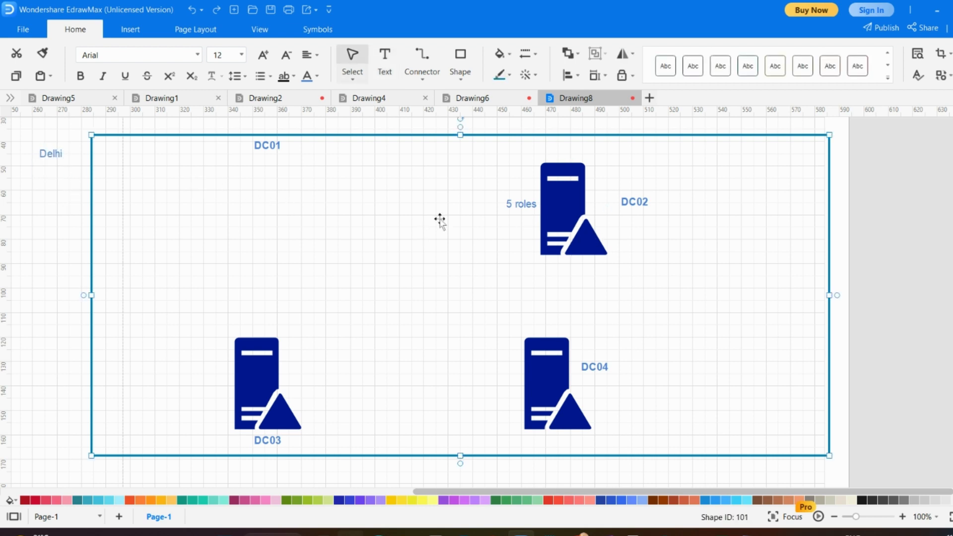
Step: Undo the "Delhi" label, the "5 roles" label moves and the deletion of the DC01 server
left_click(332, 220)
key("ctrl+z")
key("ctrl+z")
key("ctrl+z")
key("ctrl+z")
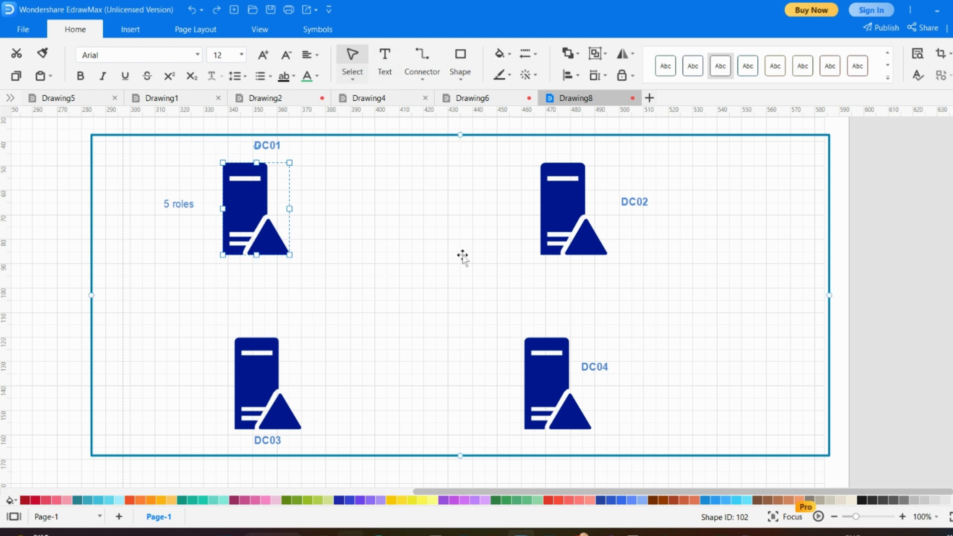
left_click(761, 230)
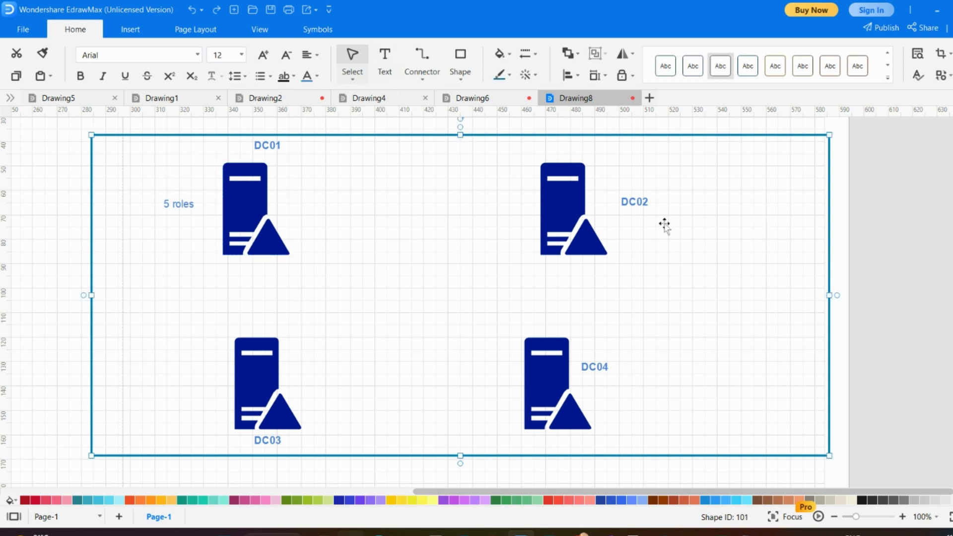
left_click(47, 226)
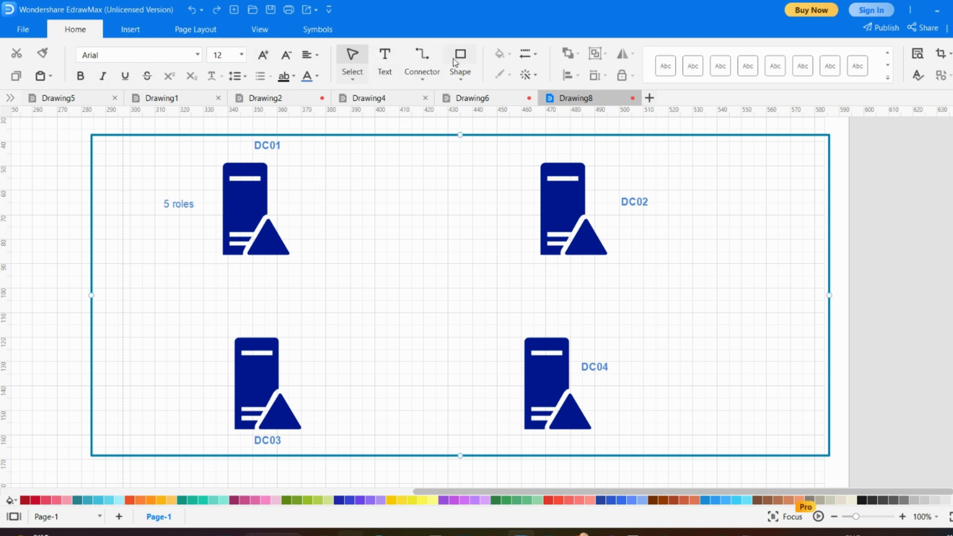
Step: Draw a wide rectangle enclosing the DC01 and DC02 servers and the "5 roles" label
left_click(461, 77)
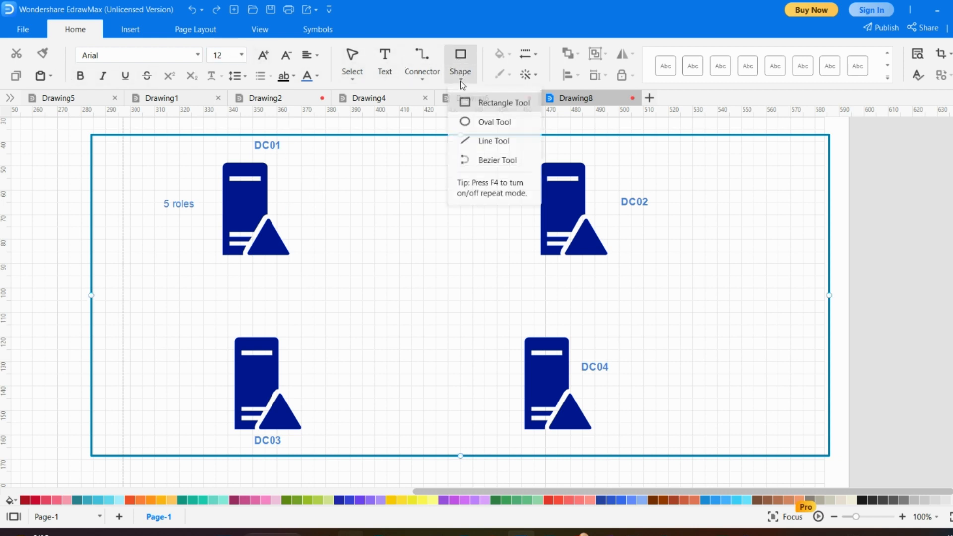
left_click(472, 123)
left_click_drag(148, 147, 176, 262)
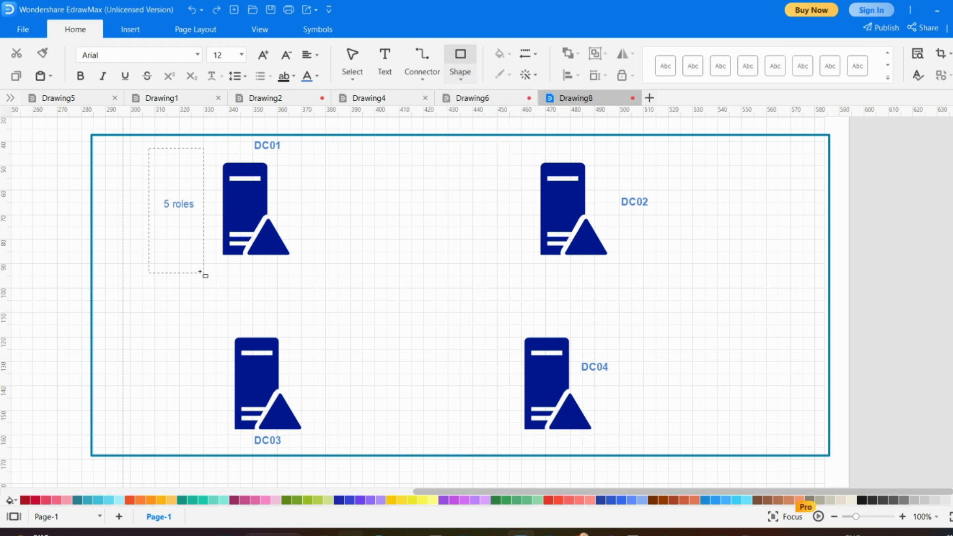
left_click_drag(703, 286, 705, 288)
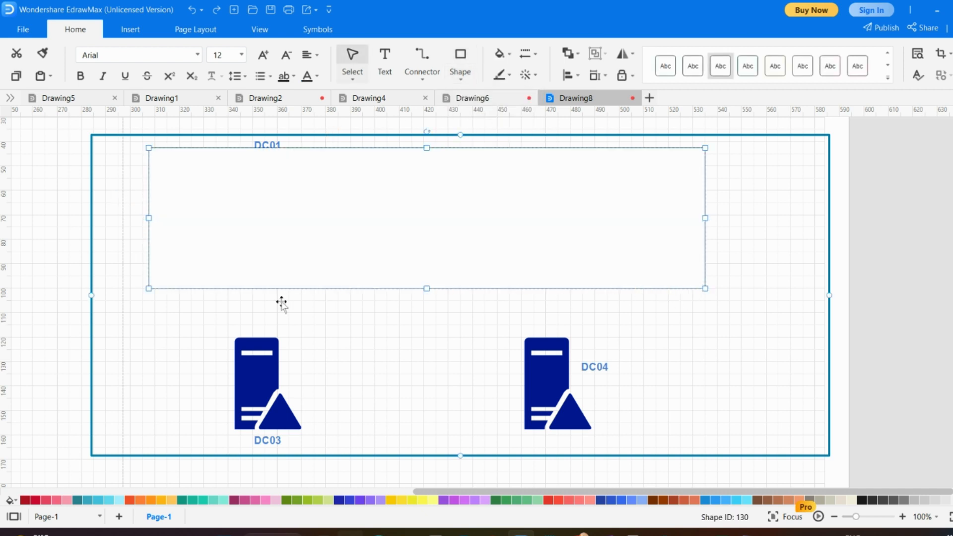
mouse_move(167, 320)
left_mouse_down()
mouse_move(208, 394)
mouse_move(168, 316)
left_mouse_up()
Step: Set the new rectangle around DC01 and DC02 to No Fill
left_click(350, 195)
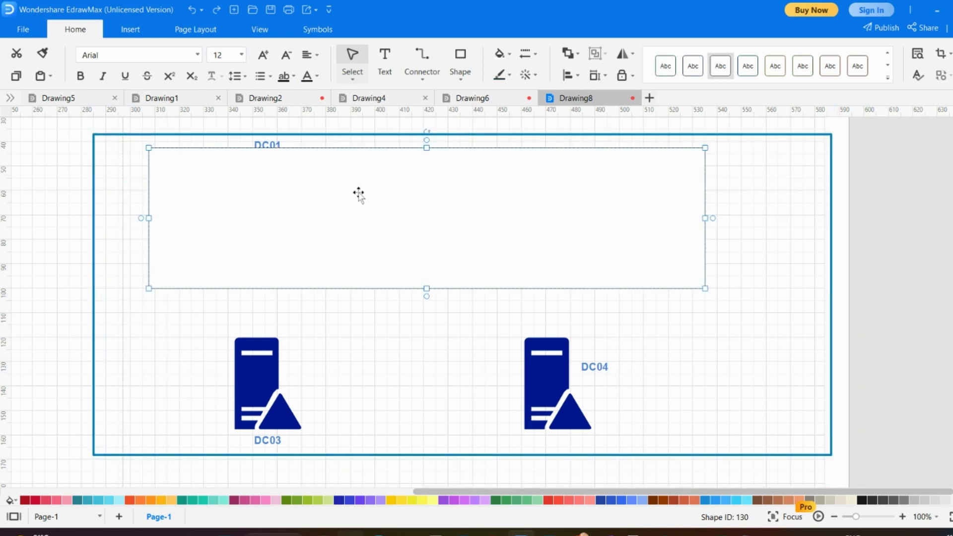
left_click(511, 55)
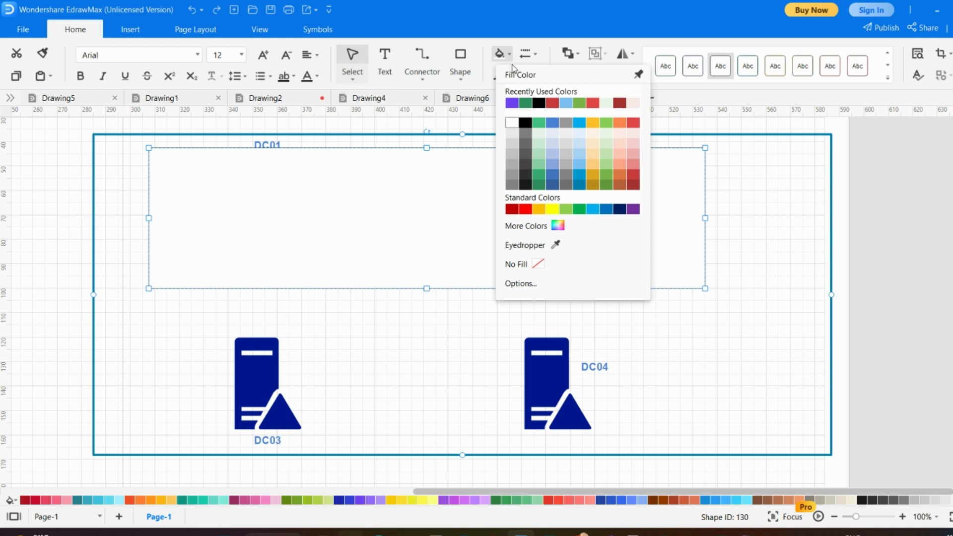
left_click(512, 269)
left_click(149, 342)
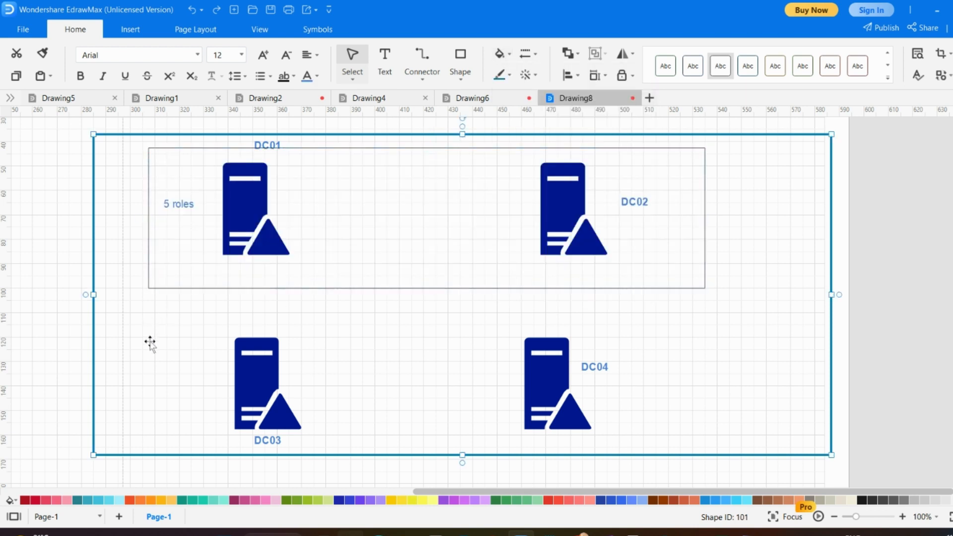
Step: Duplicate the rectangle around DC01 and DC02 and place the copy around the DC03 and DC04 servers
left_click(183, 288)
left_click(175, 334)
key("ctrl+v")
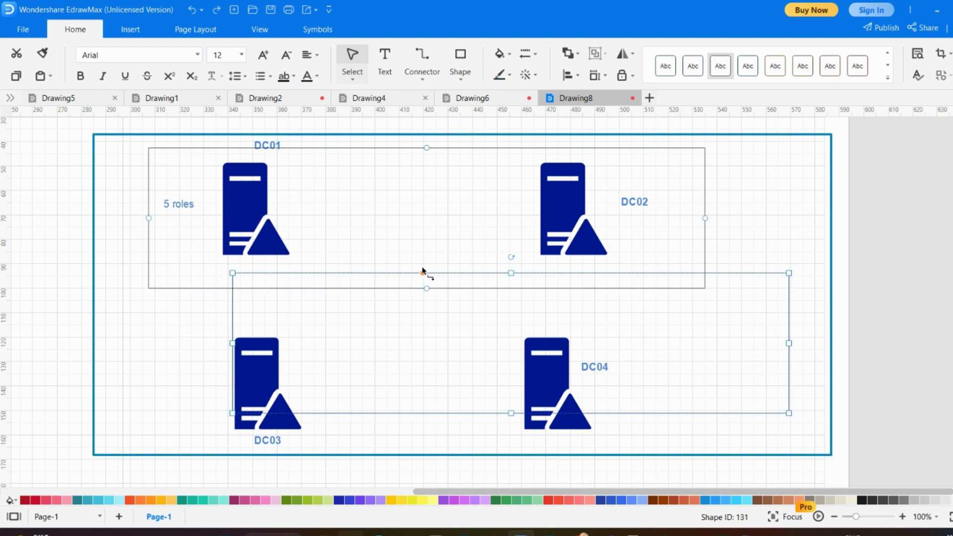
left_click_drag(433, 272, 369, 313)
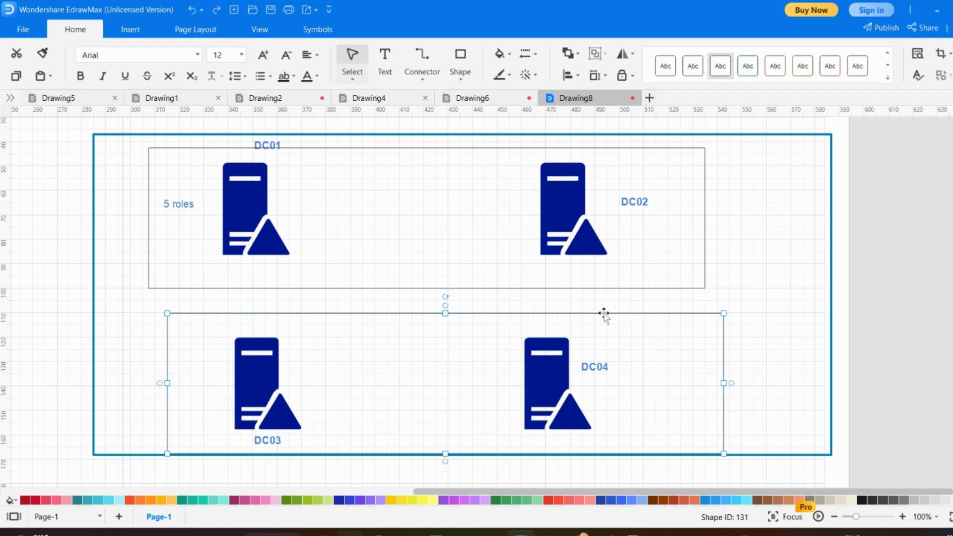
left_click_drag(604, 315, 603, 308)
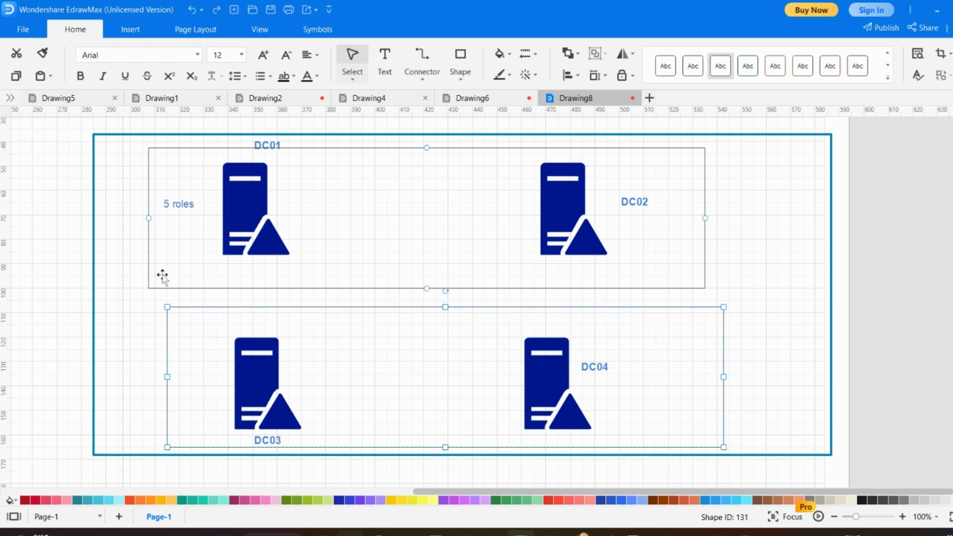
left_click(41, 267)
left_click(171, 202)
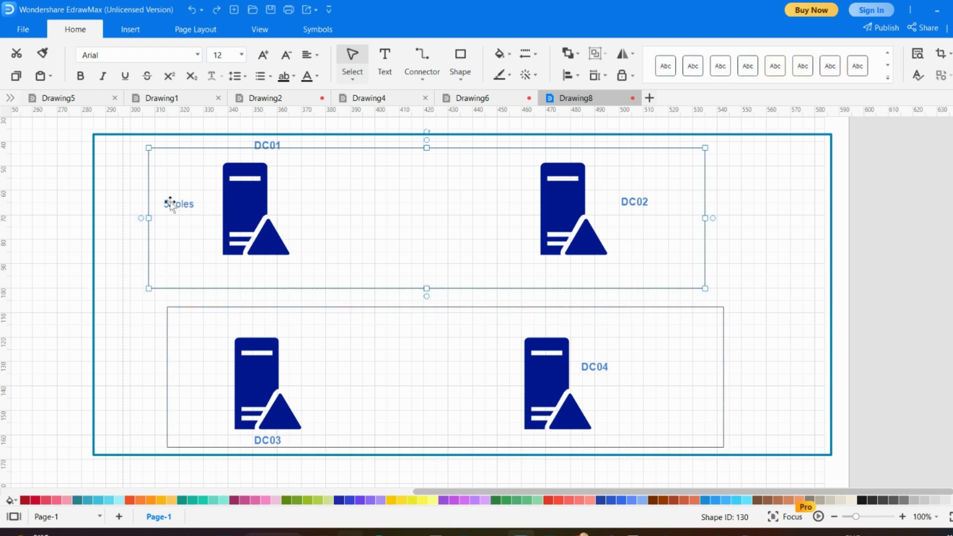
left_click(172, 204)
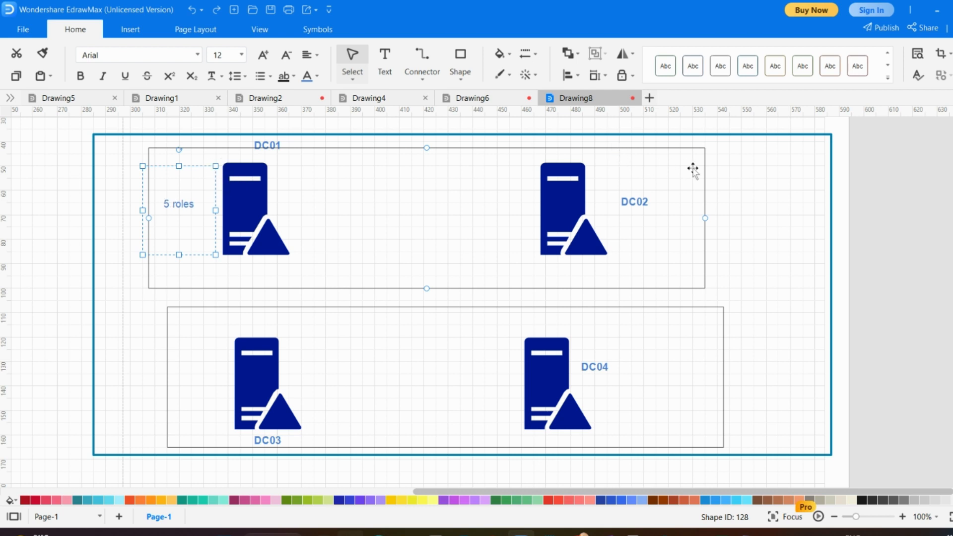
left_click(374, 149)
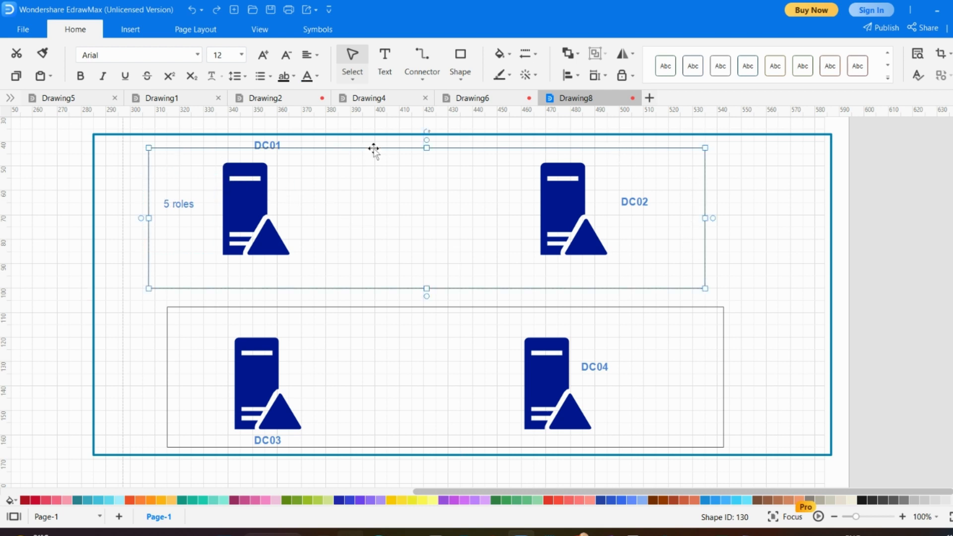
left_click(487, 309)
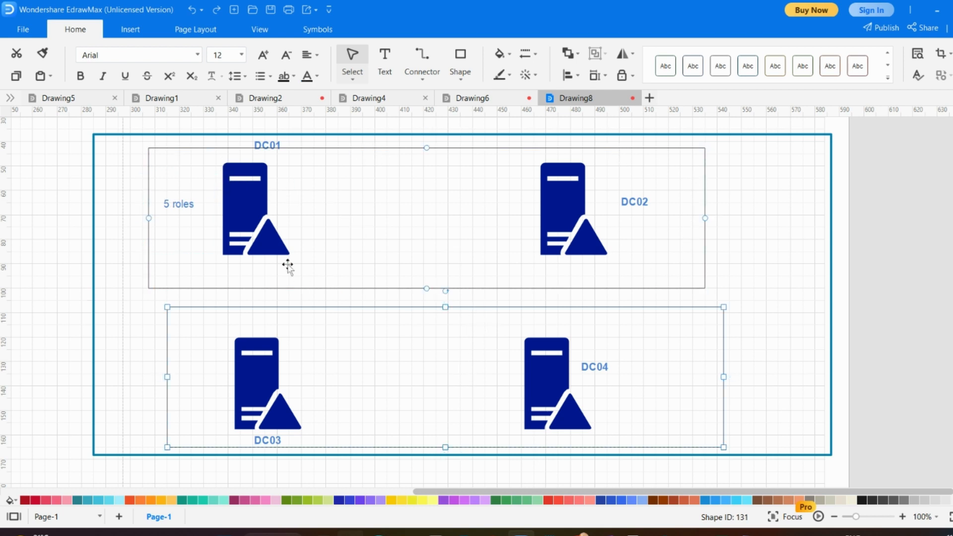
Step: Move the "5 roles" label from beside the DC01 server to just below the DC02 label
left_click(178, 197)
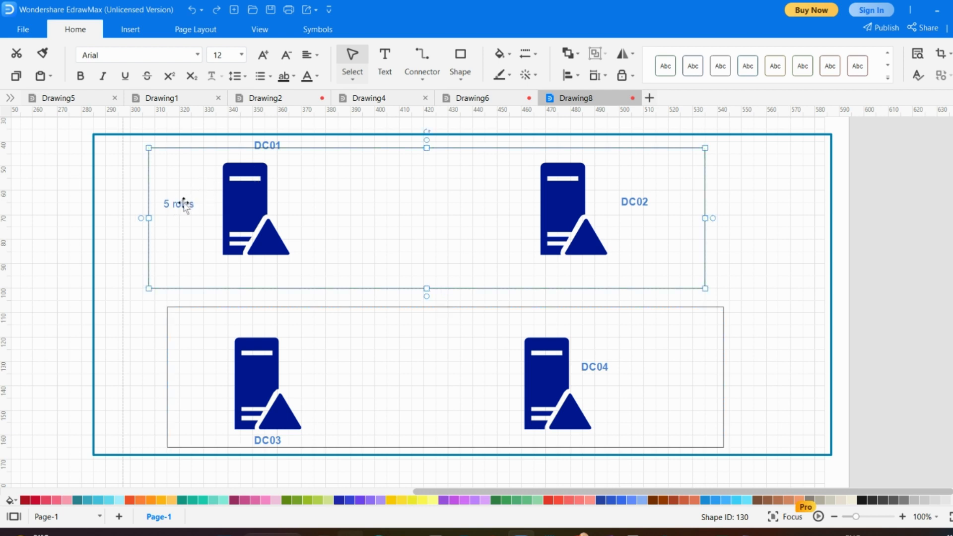
double_click(183, 200)
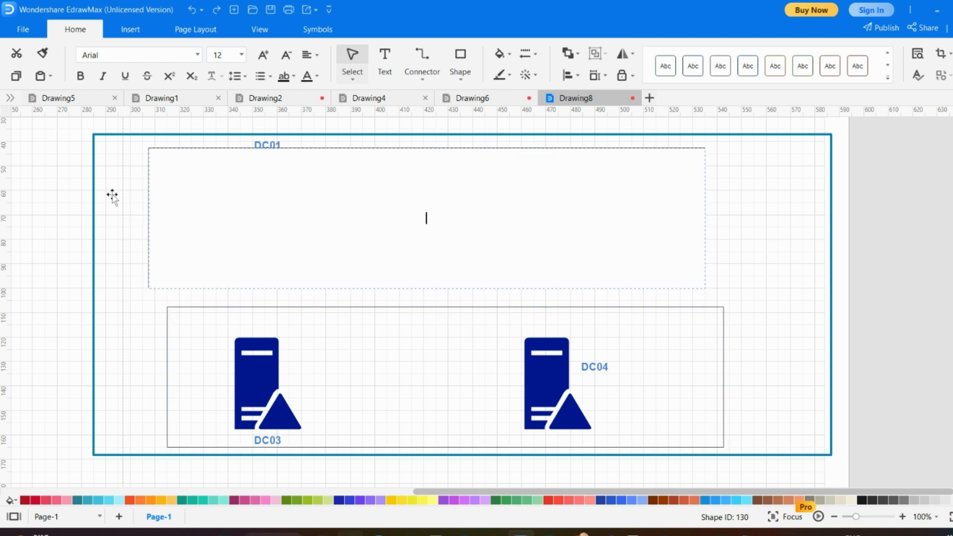
left_click(111, 197)
left_click(177, 204)
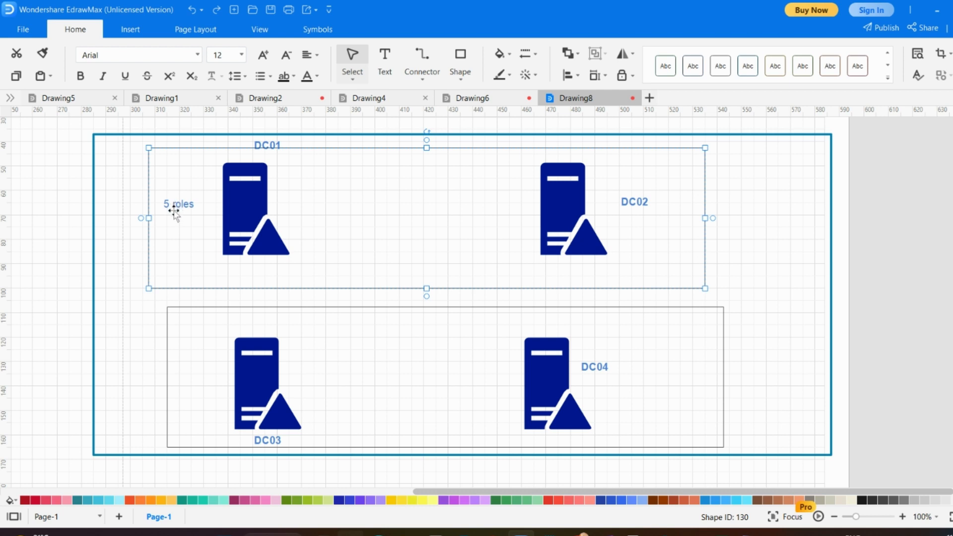
left_click(175, 210)
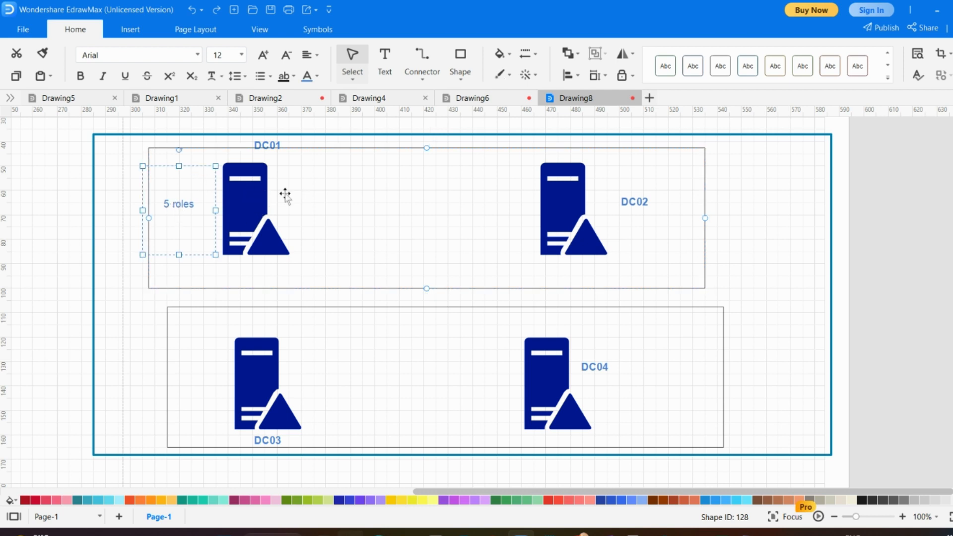
left_click_drag(188, 168, 644, 198)
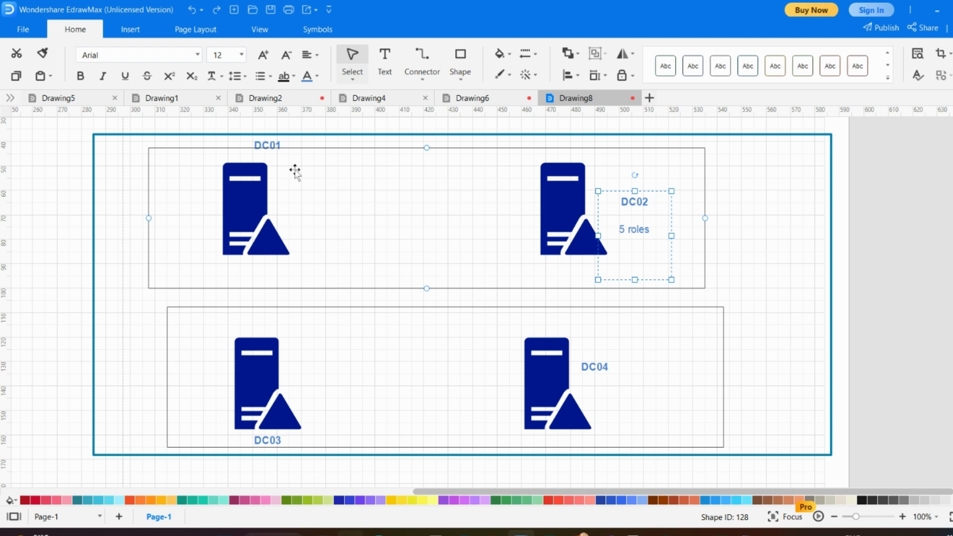
left_click(313, 369)
left_click(265, 213)
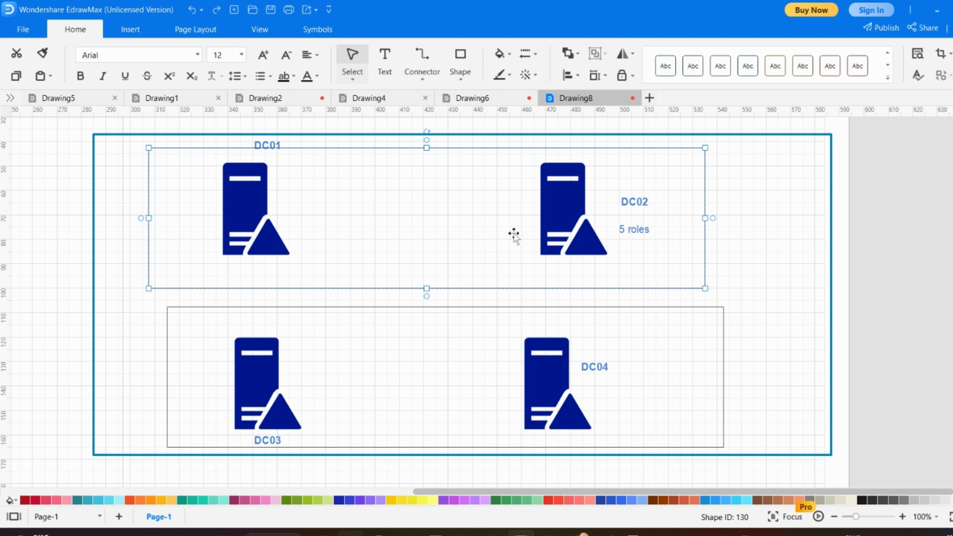
Step: Switch to the remote server, bring up Server Manager maximized, and open ADSI Edit from it
left_click(549, 534)
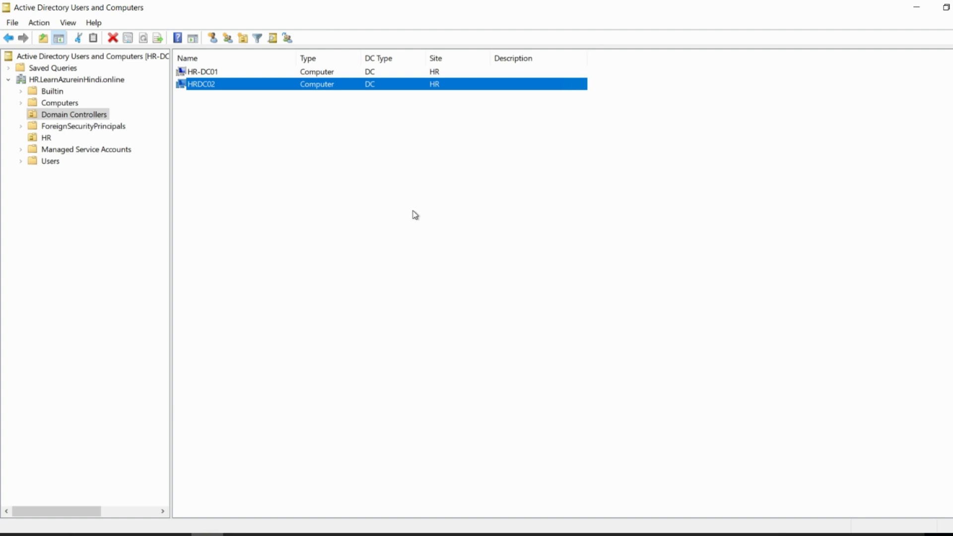
left_click(917, 7)
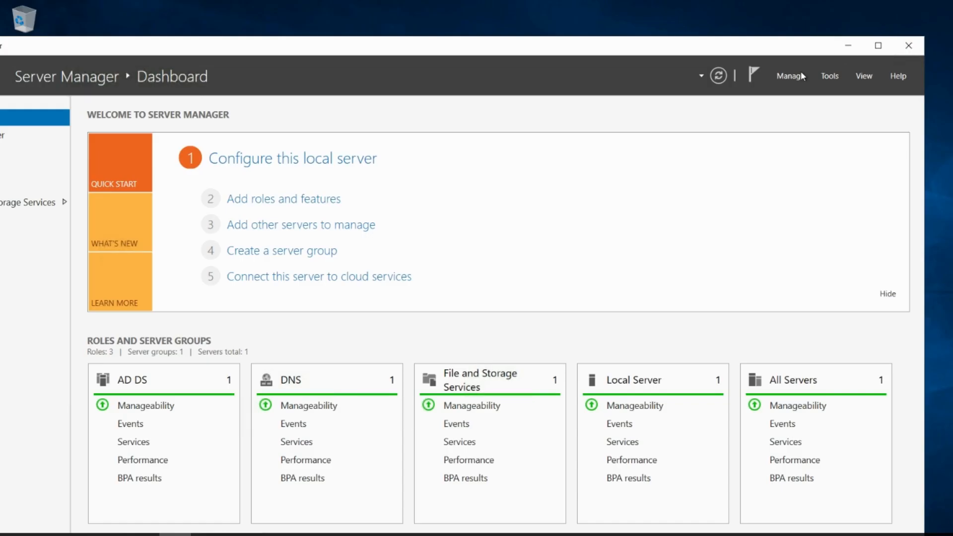
left_click(879, 46)
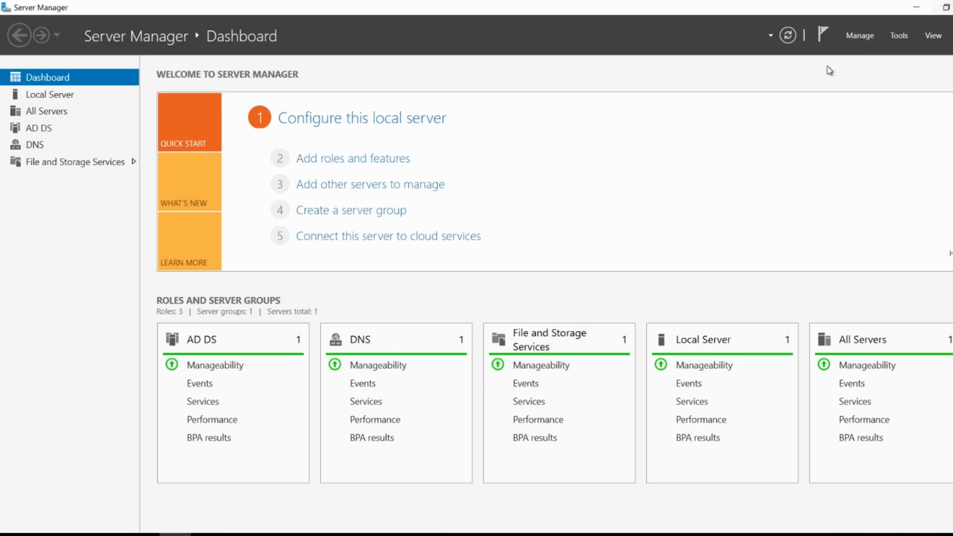
left_click(898, 35)
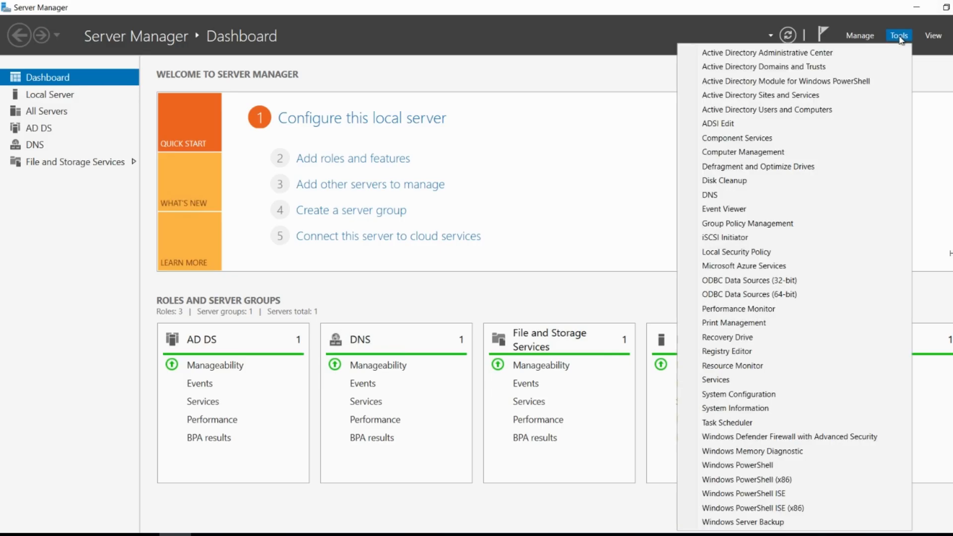
left_click(726, 126)
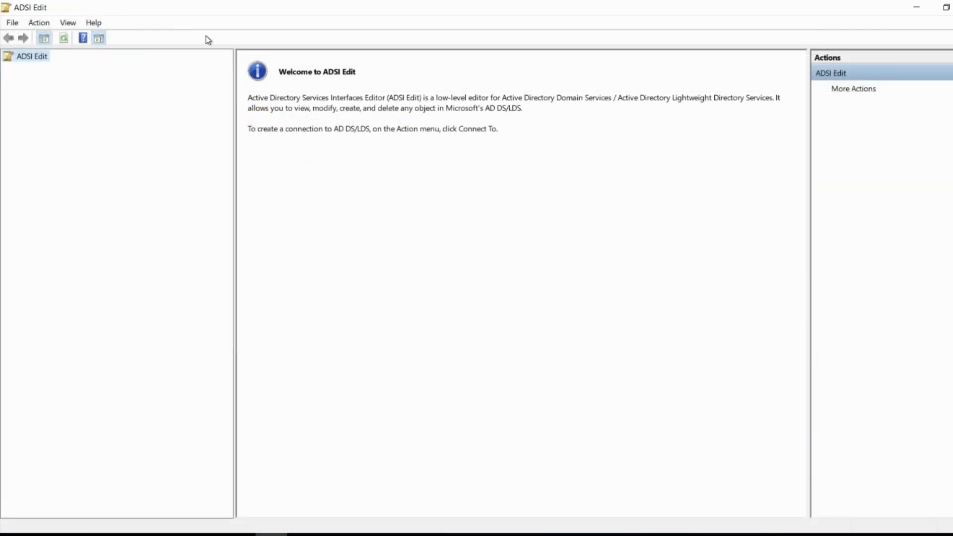
Step: Connect ADSI Edit to the well-known Schema naming context on the default server
right_click(21, 61)
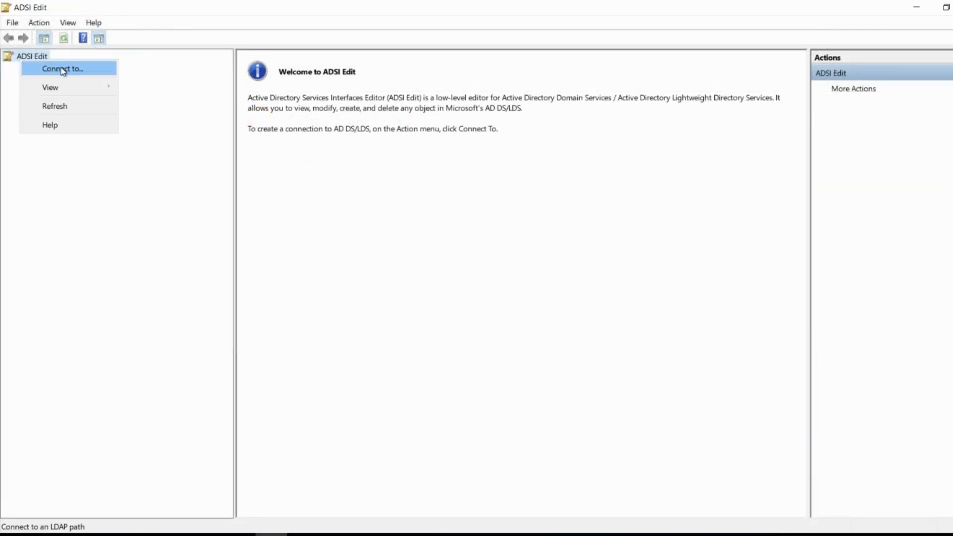
left_click(87, 68)
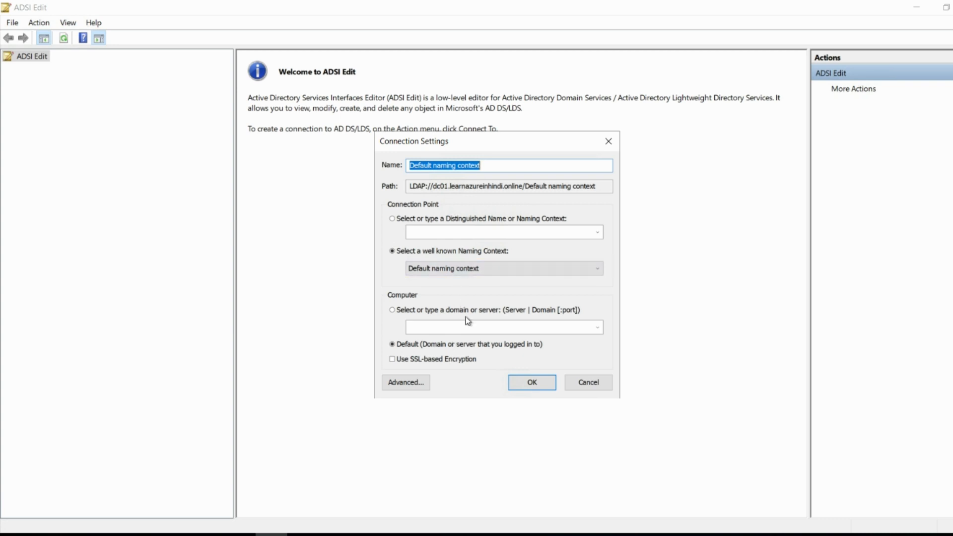
left_click(507, 272)
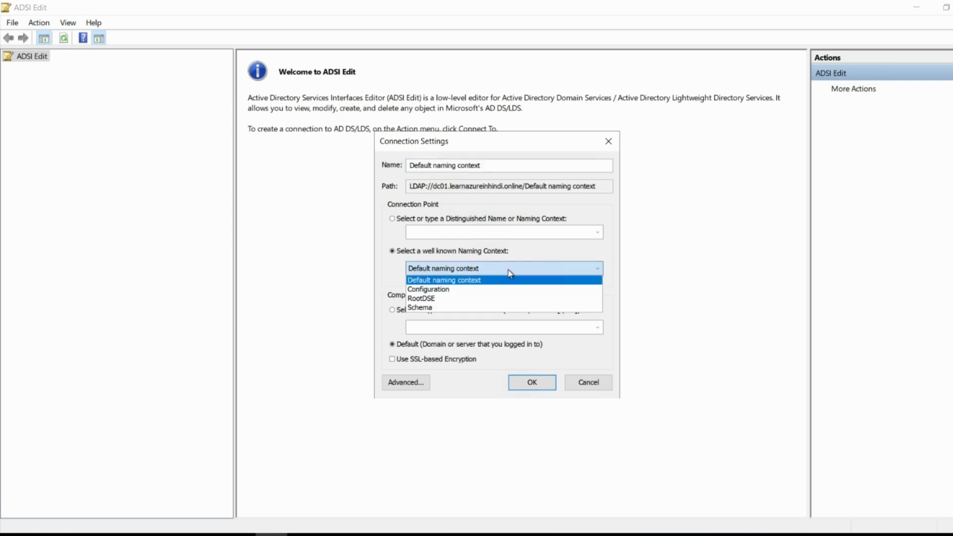
left_click(427, 308)
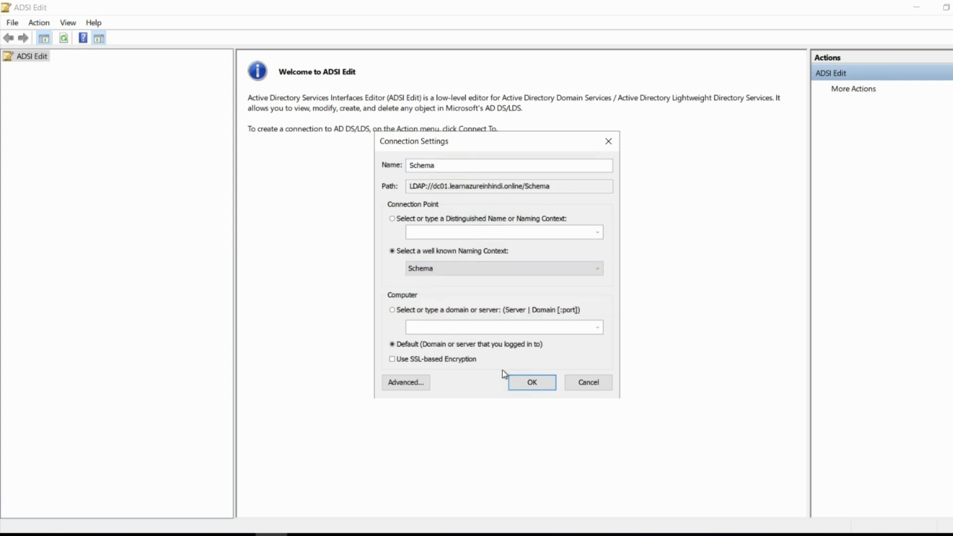
left_click(530, 383)
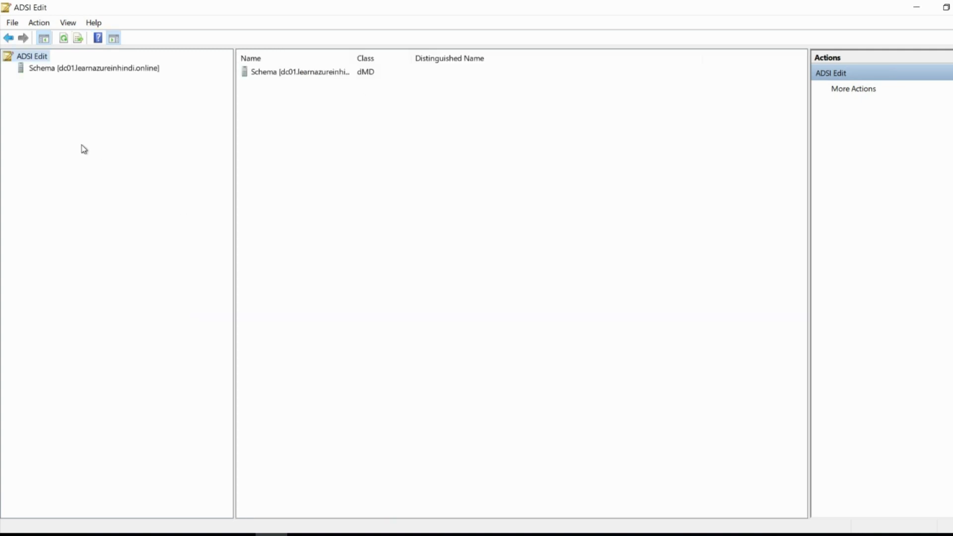
Step: Expand the Schema connection and open the properties of its CN=Schema,CN=Configuration container
double_click(71, 70)
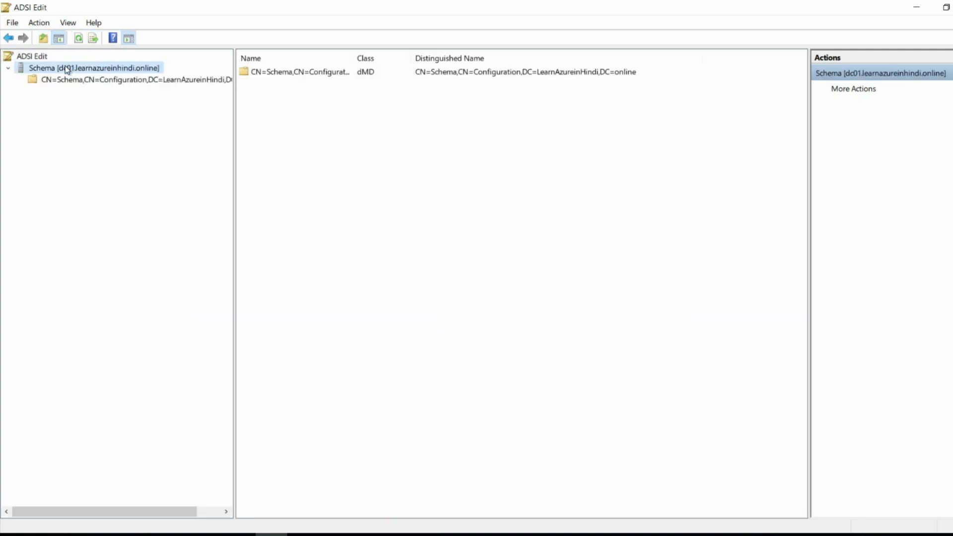
left_click(76, 82)
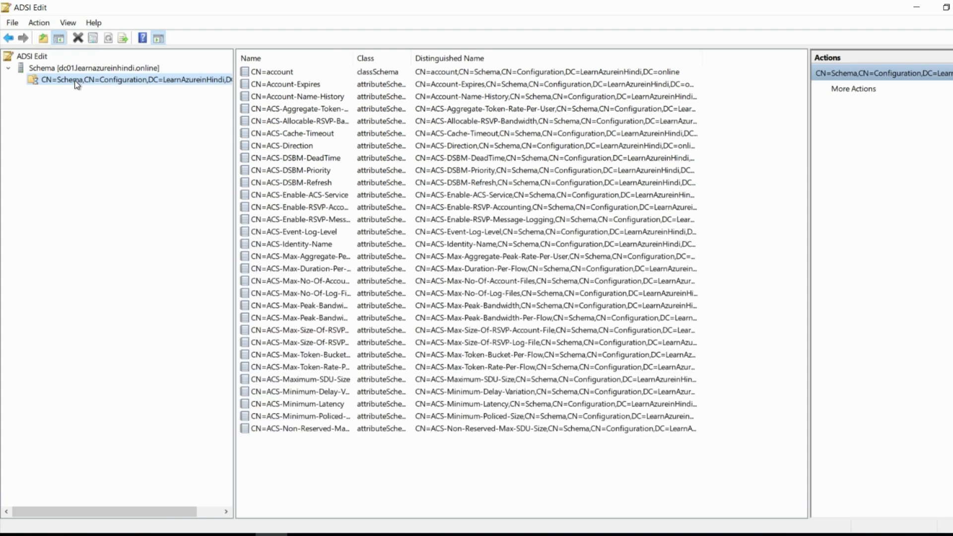
right_click(77, 84)
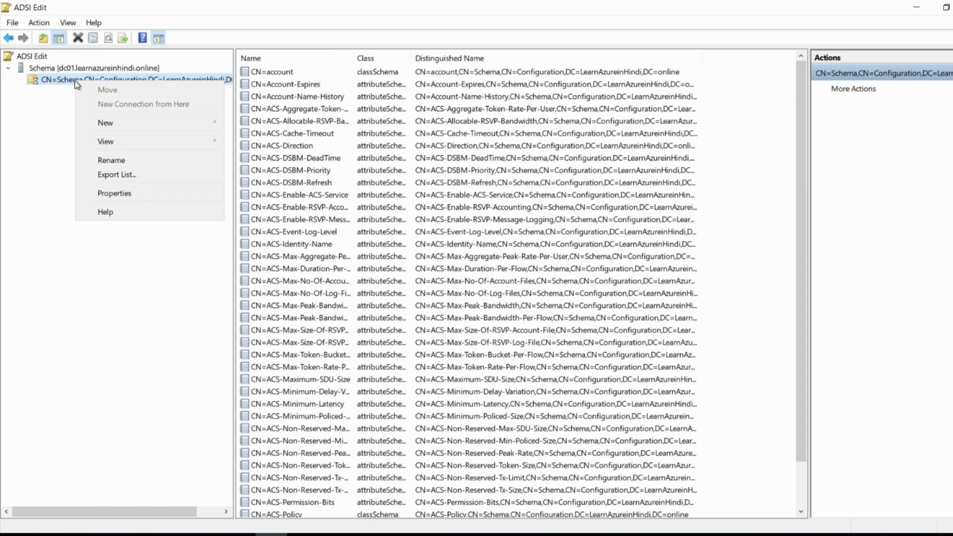
left_click(115, 195)
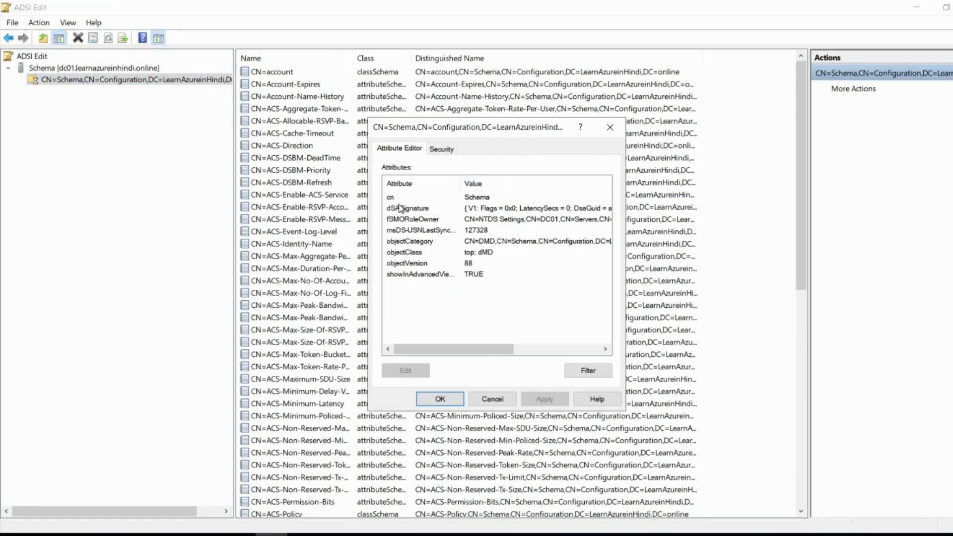
Step: Open the fSMORoleOwner attribute for editing and examine which domain controller its value names
left_click(405, 221)
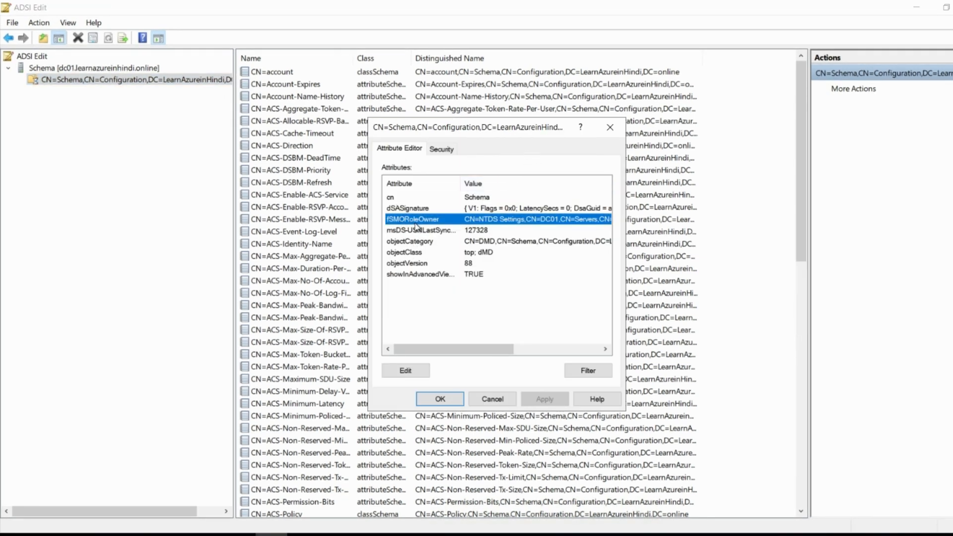
left_click(404, 371)
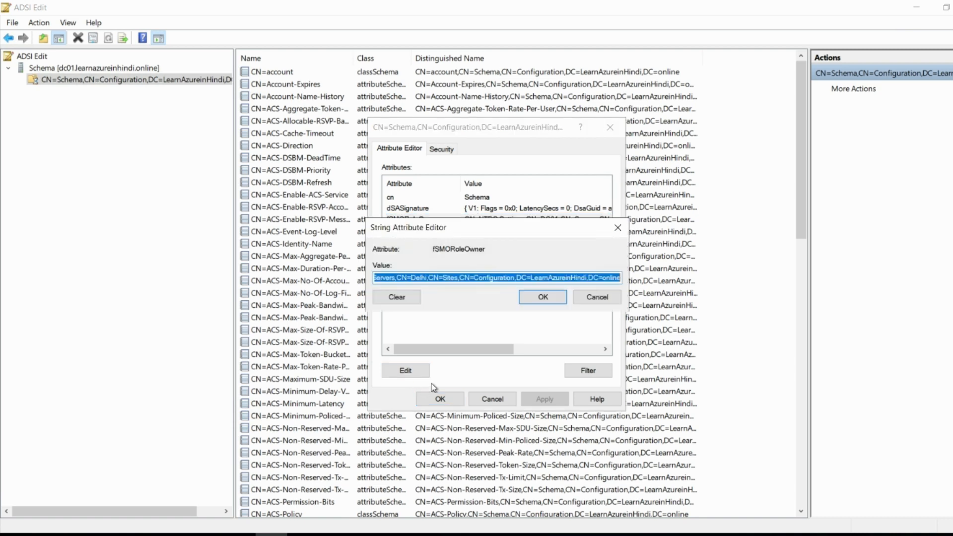
left_click_drag(442, 277, 637, 278)
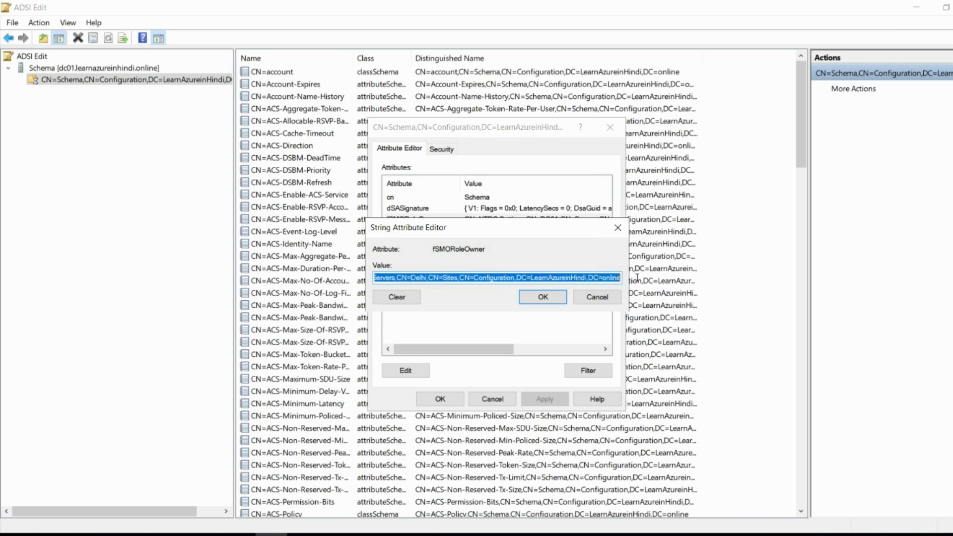
left_click_drag(476, 278, 267, 281)
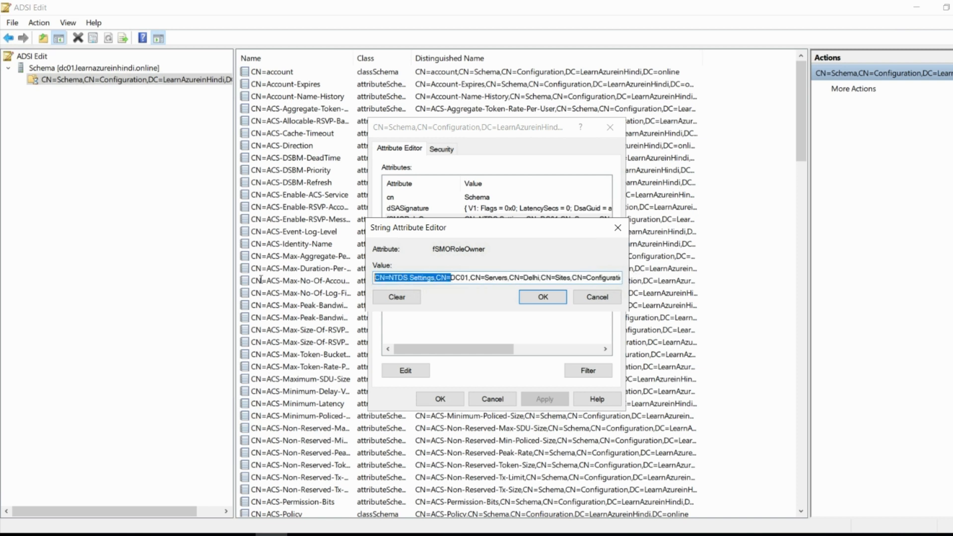
left_click(483, 278)
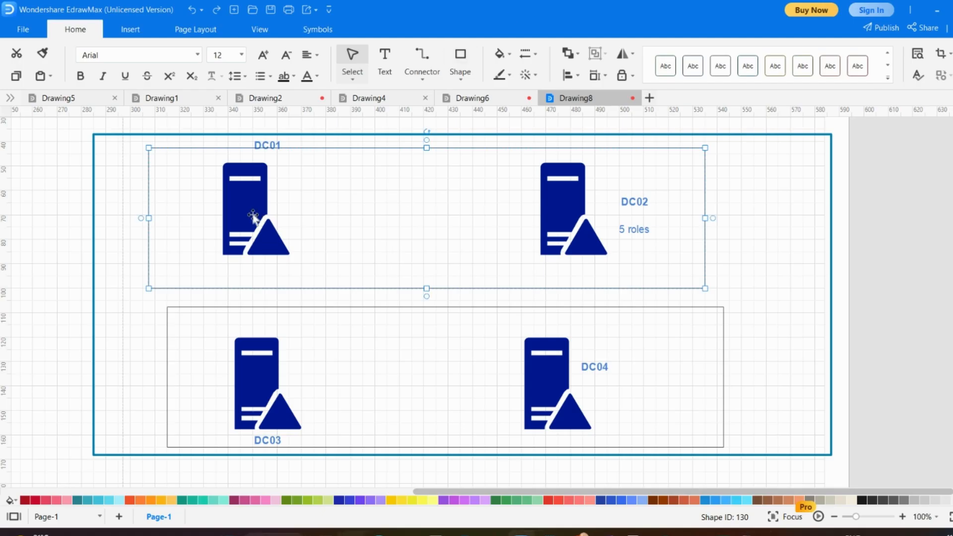
Step: Delete the DC01 server shape from the EdrawMax diagram and switch back to ADSI Edit
left_click(254, 217)
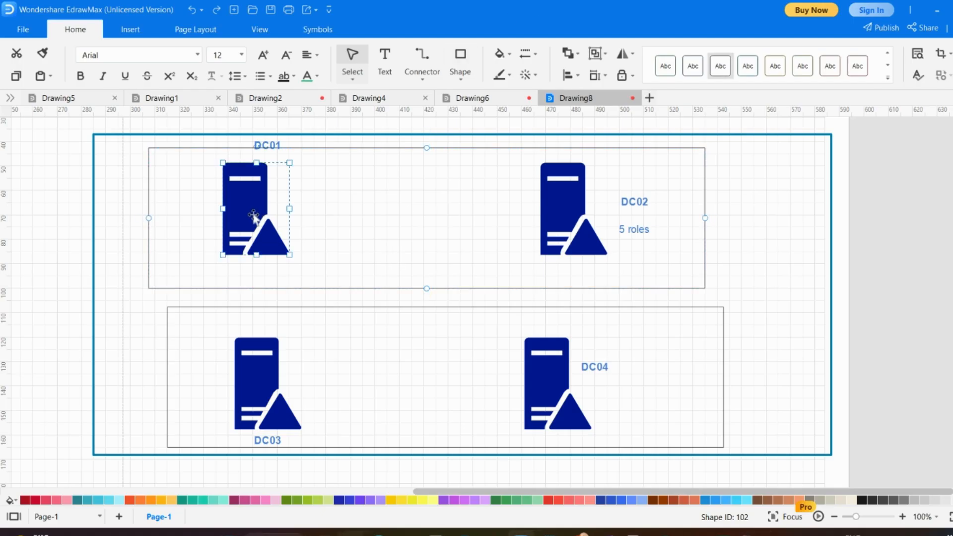
key("Delete")
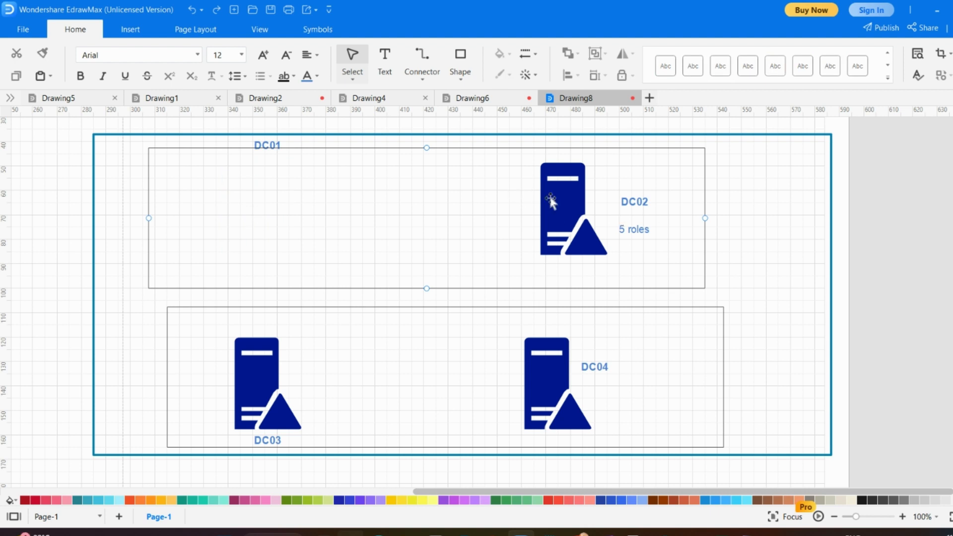
left_click(550, 535)
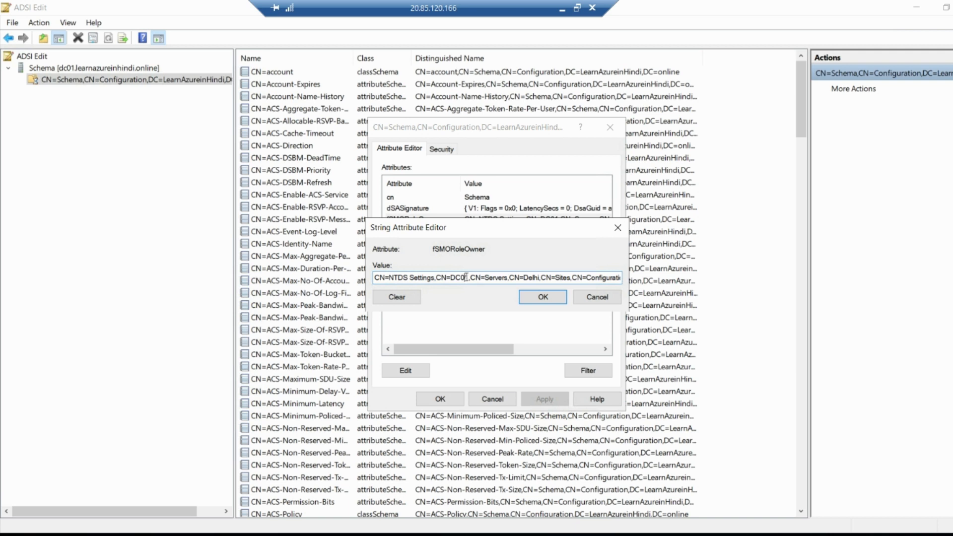
Step: Try changing the server in the schema container's fSMORoleOwner value to DC02, and discard the edit
key("BackSpace")
type("2")
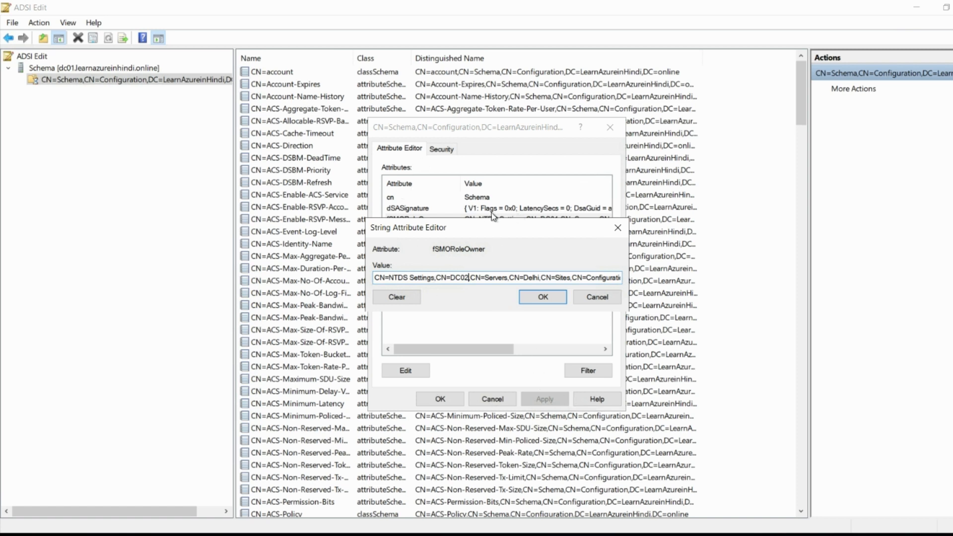
left_click_drag(465, 236, 472, 275)
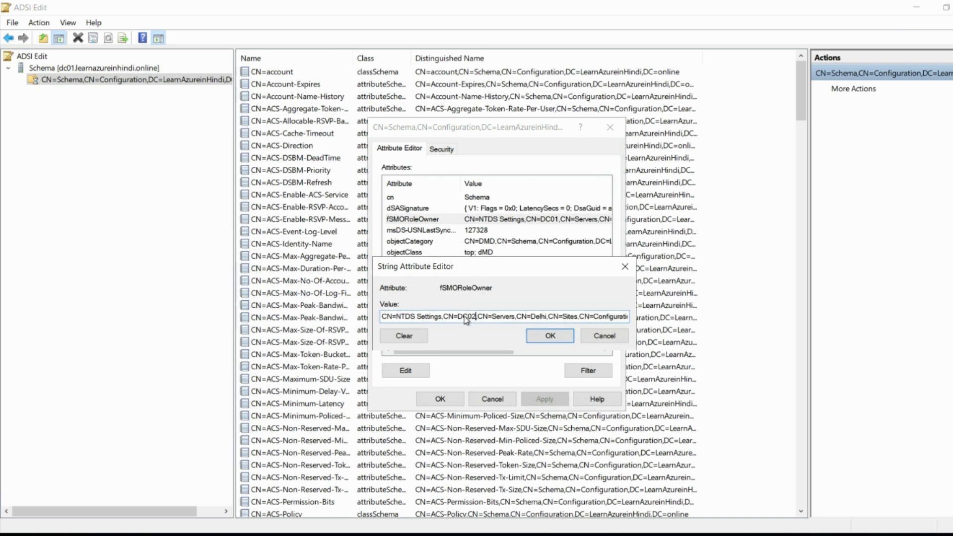
left_click_drag(463, 317, 540, 319)
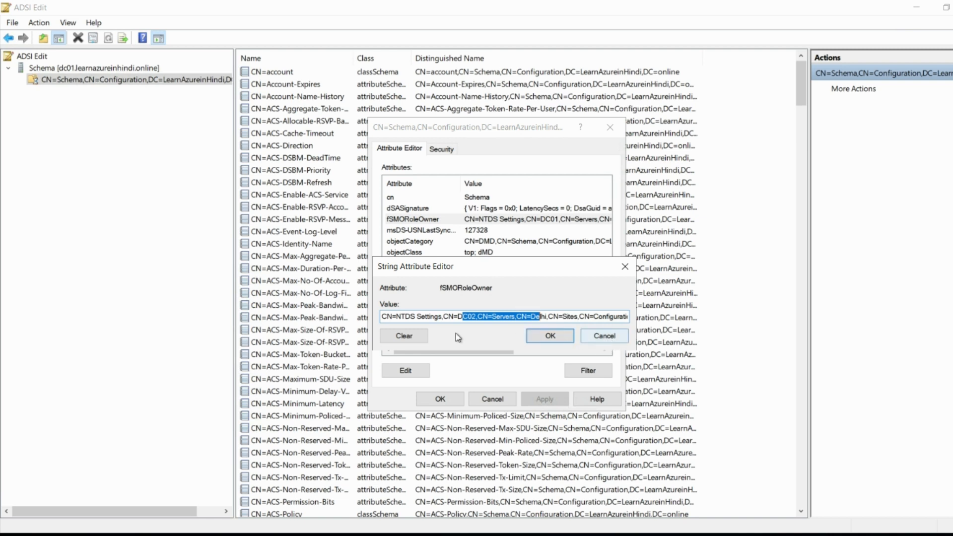
left_click(603, 336)
left_click(499, 402)
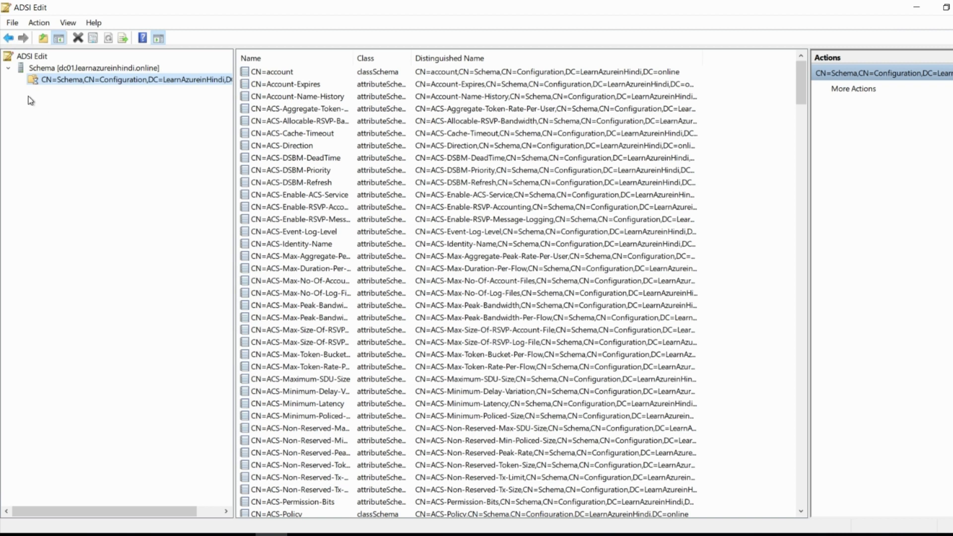
Step: Connect ADSI Edit to the well-known Configuration naming context on the default server
right_click(33, 61)
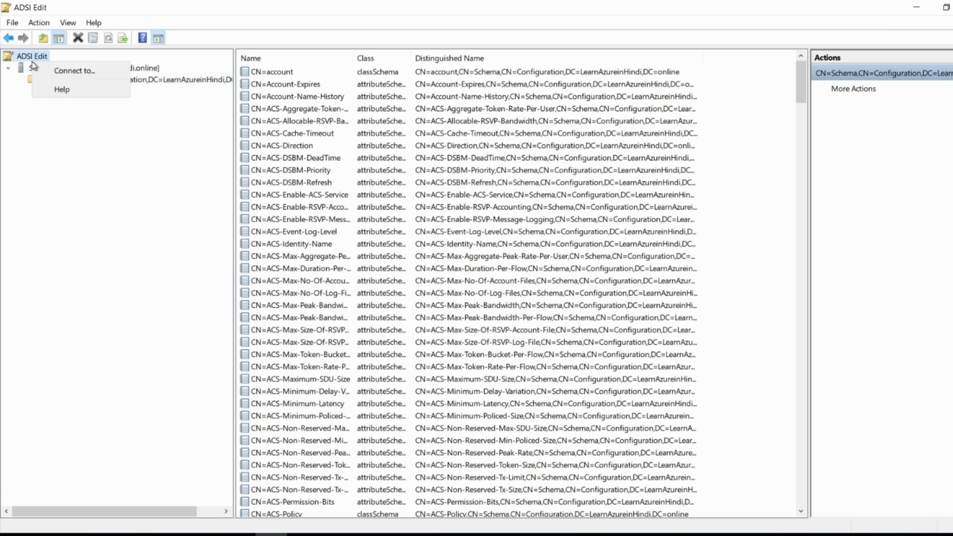
left_click(65, 70)
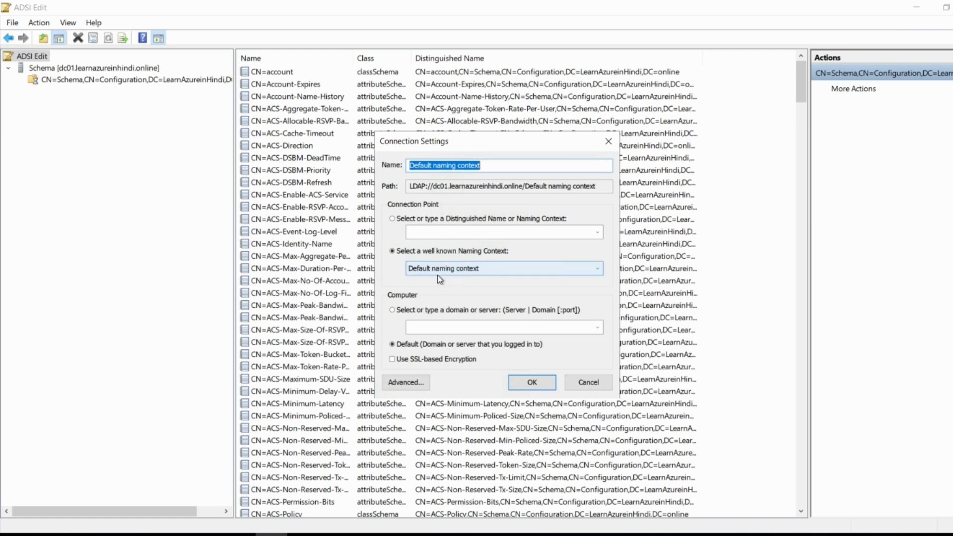
left_click(439, 276)
left_click(431, 290)
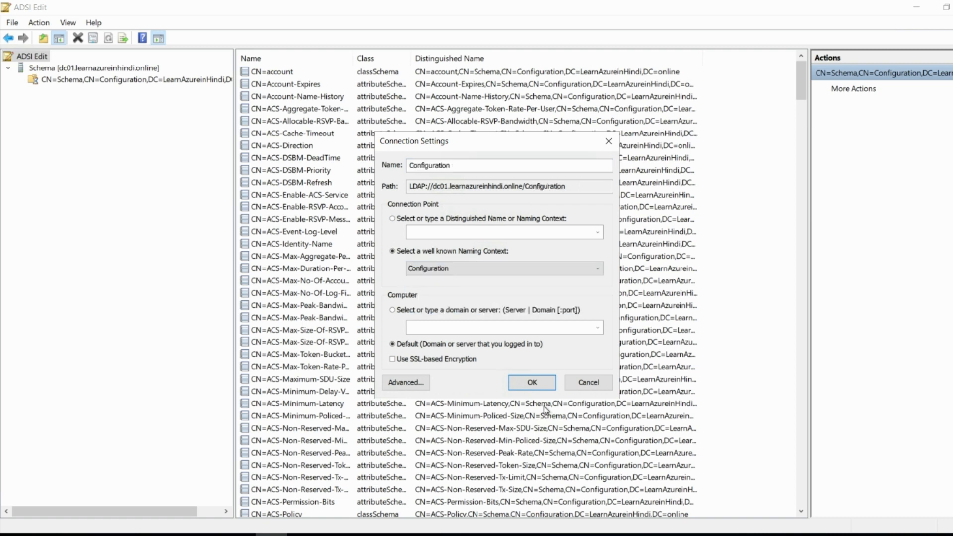
left_click(530, 385)
Step: Expand the Configuration connection down to CN=Partitions and open that container's properties
double_click(42, 93)
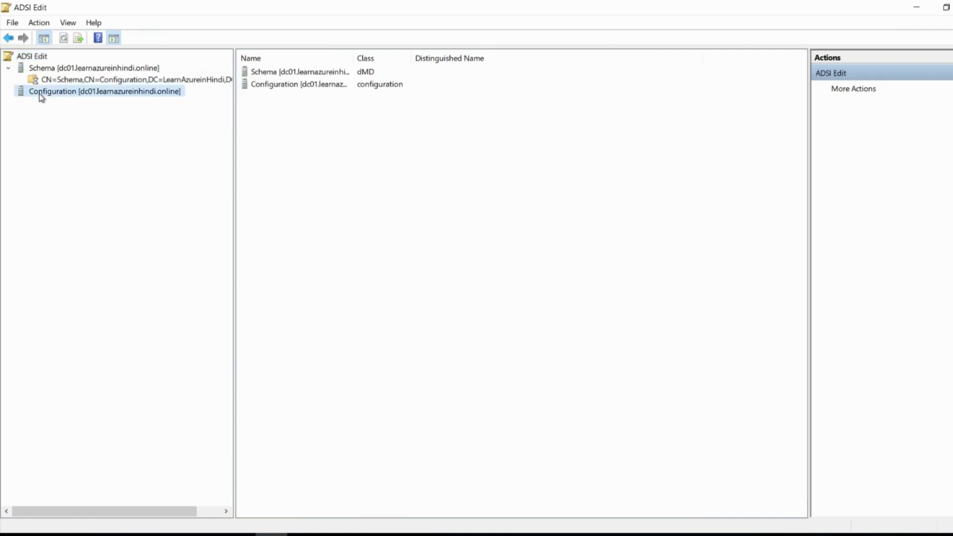
left_click(68, 105)
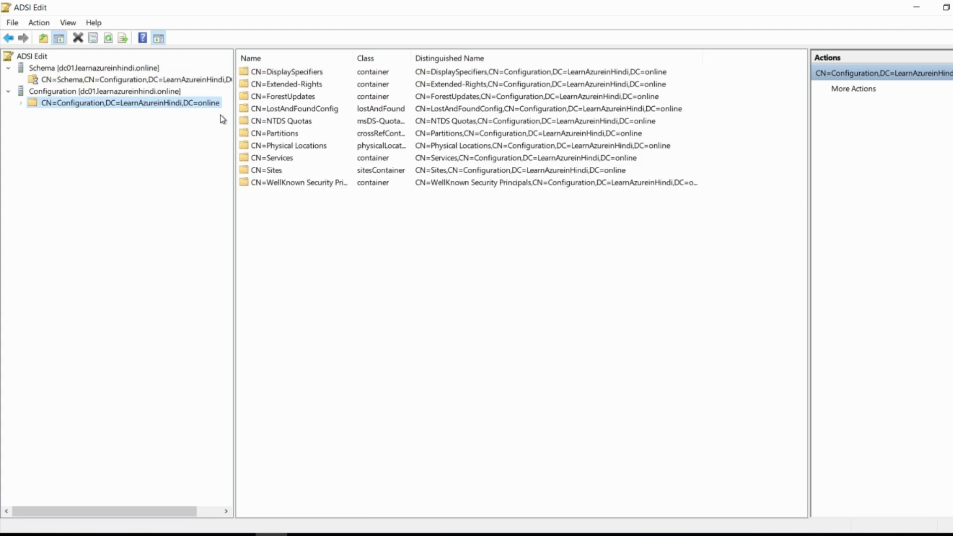
double_click(287, 137)
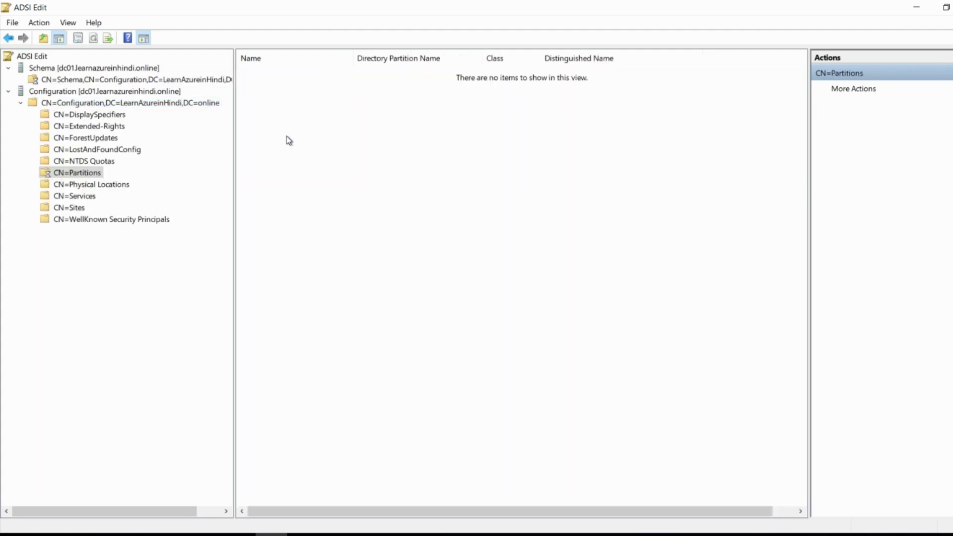
right_click(93, 177)
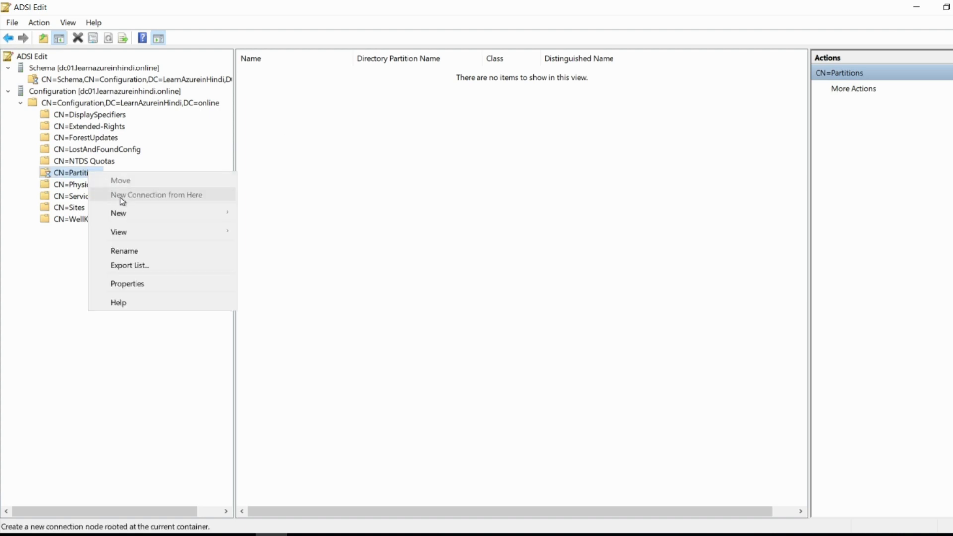
left_click(144, 288)
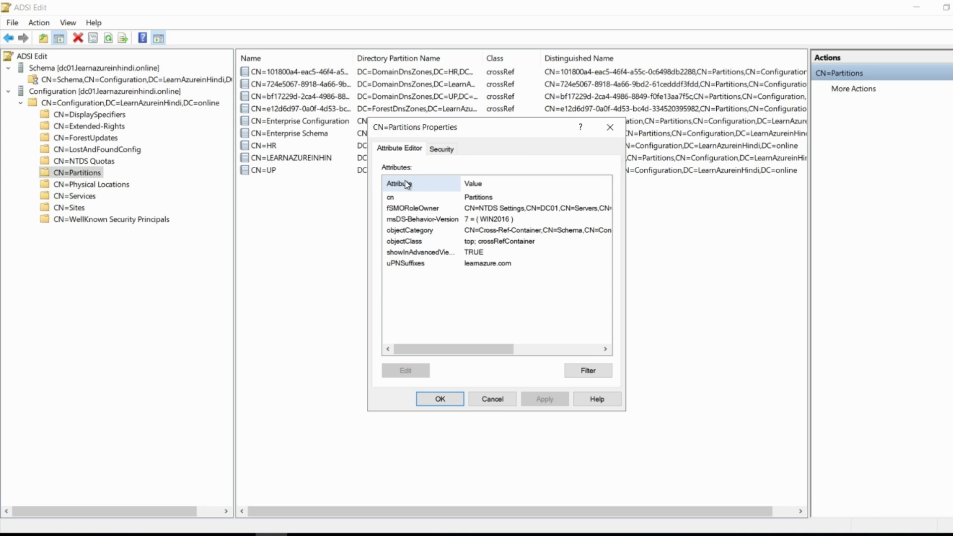
Step: Examine which domain controller the fSMORoleOwner attribute of CN=Partitions names, and close its properties without changes
left_click(482, 234)
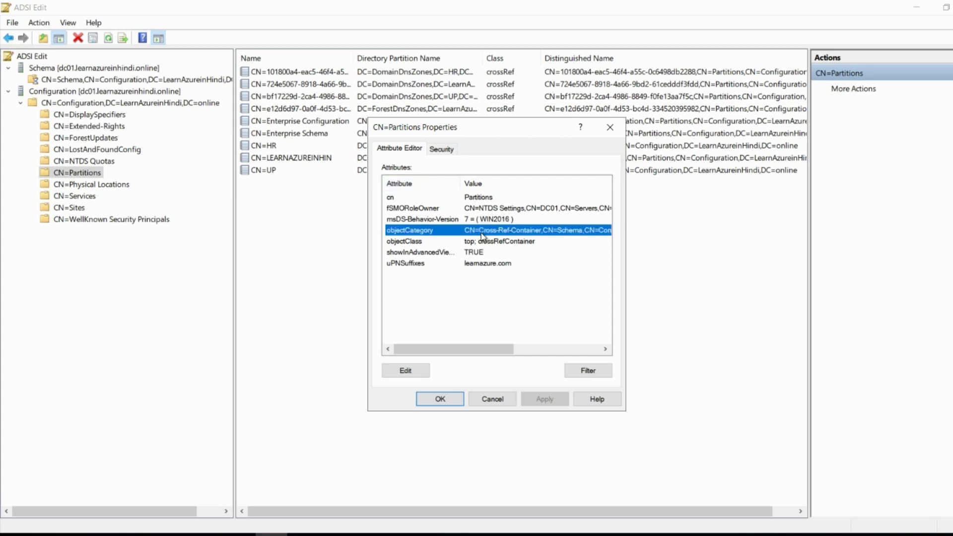
left_click(499, 209)
left_click(406, 370)
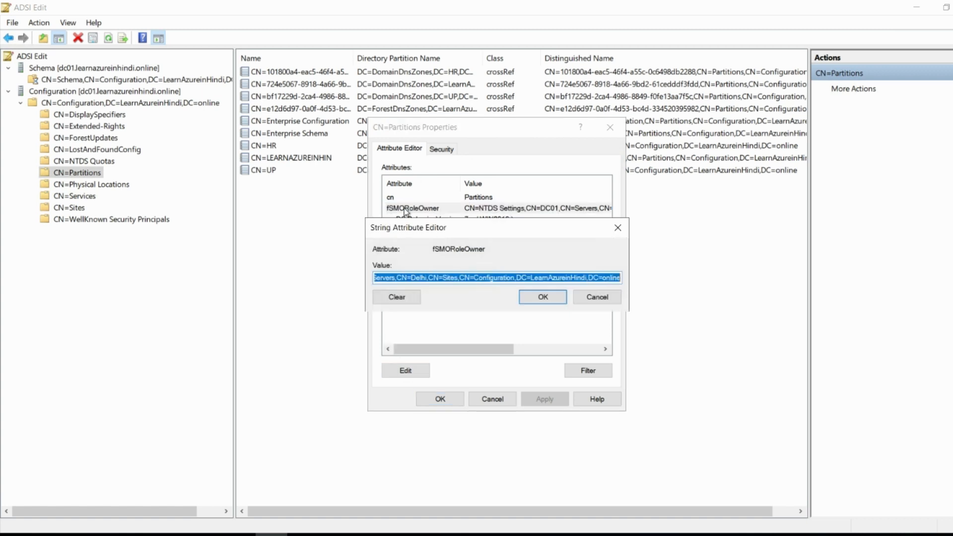
left_click(430, 278)
left_click_drag(459, 279, 198, 281)
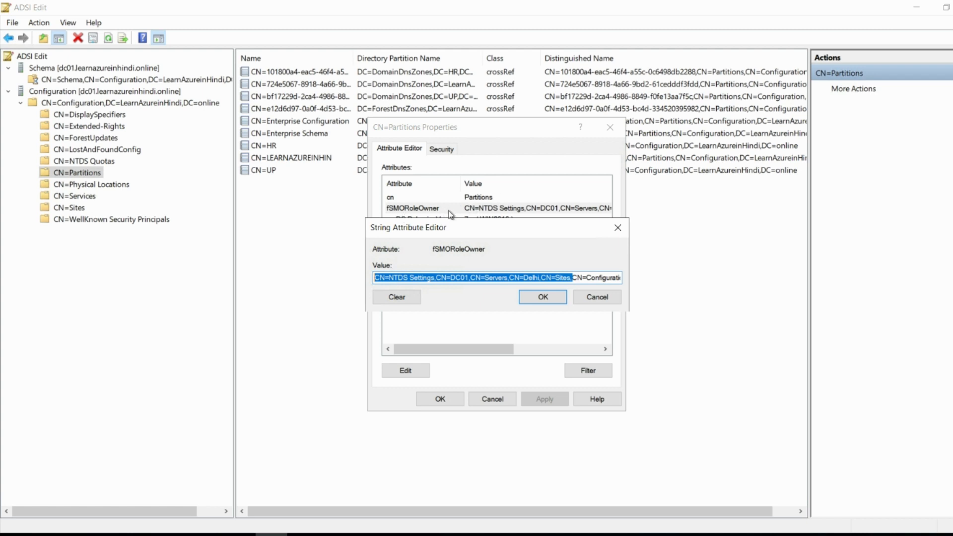
left_click_drag(445, 232, 462, 240)
left_click(478, 287)
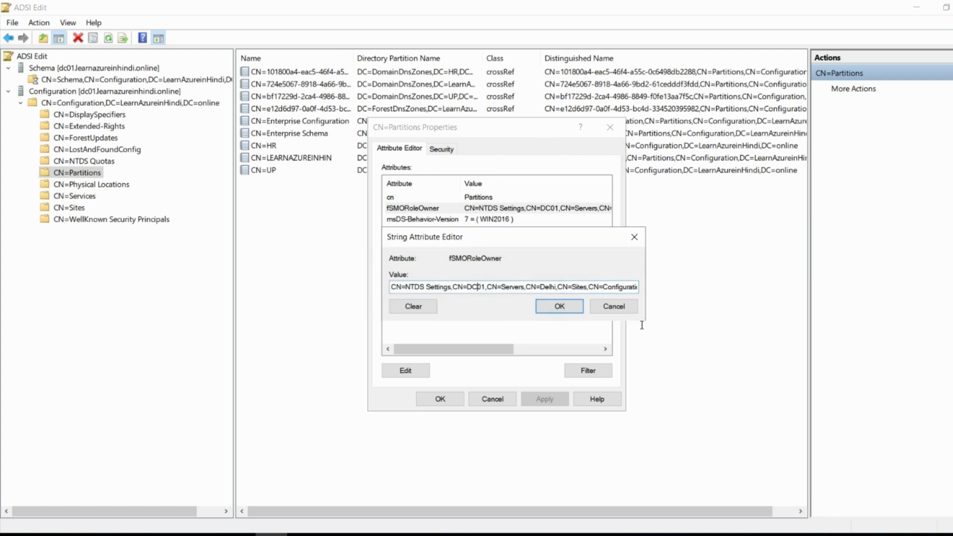
left_click(617, 310)
left_click(491, 401)
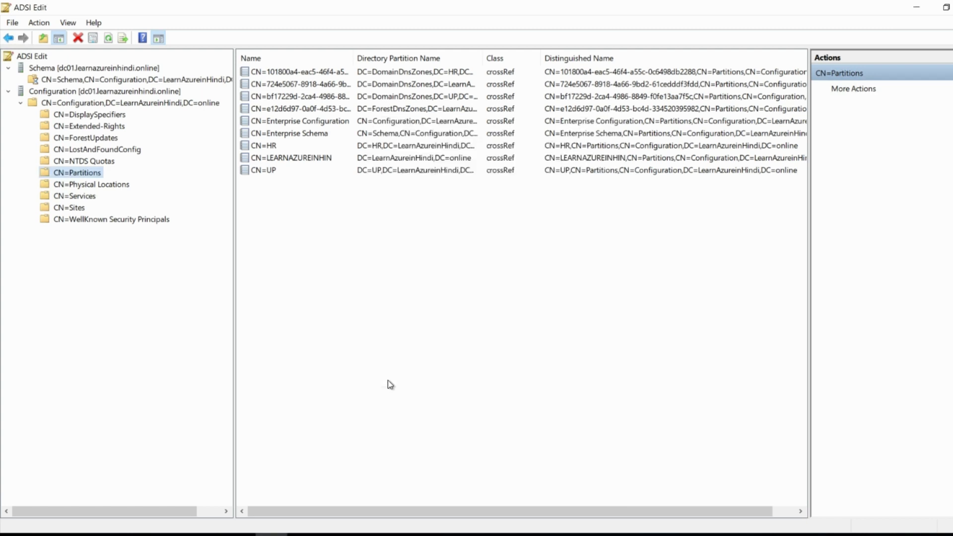
Step: Bring up the settings for a new ADSI Edit connection, and switch to the FSMO role table in Excel
right_click(36, 56)
left_click(77, 65)
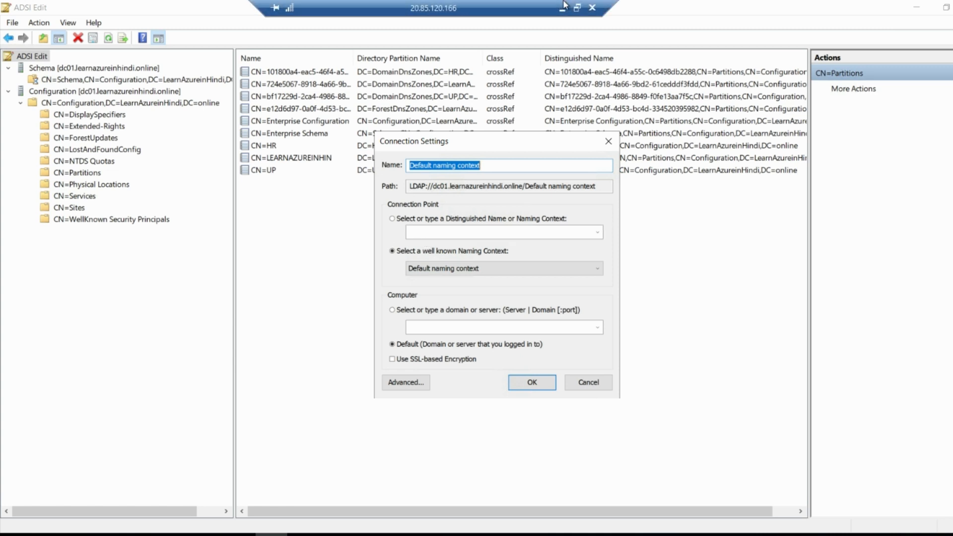
left_click(563, 7)
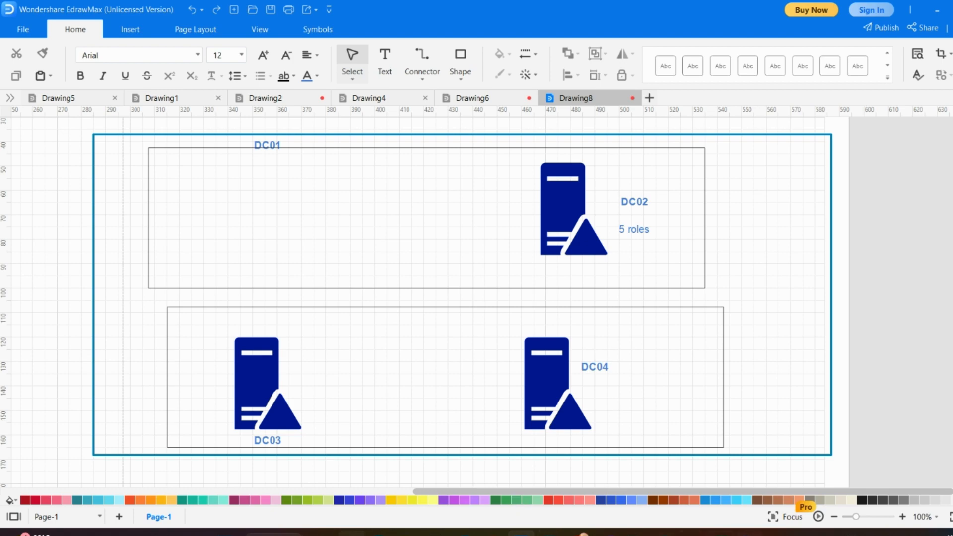
left_click(720, 534)
left_click(60, 297)
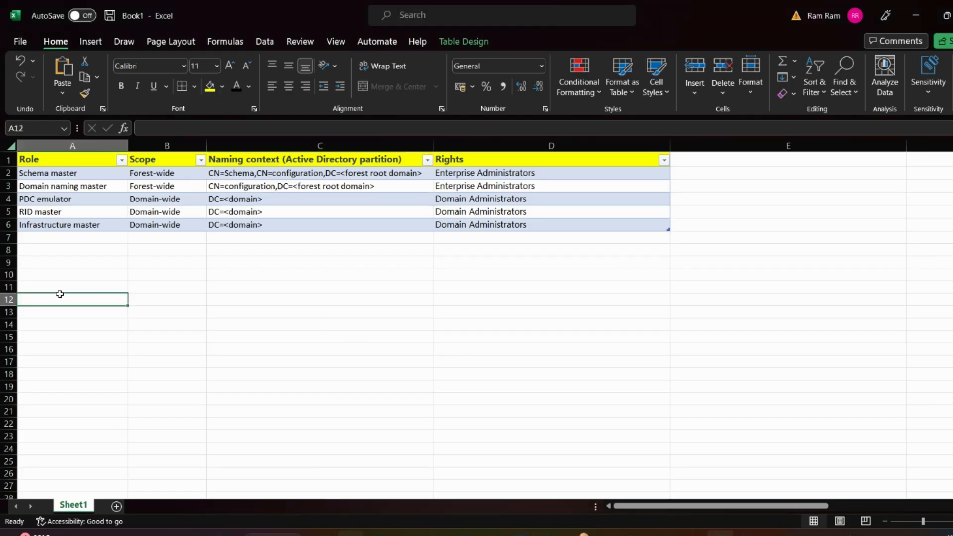
Step: Examine the scope and naming context of the three domain-wide roles and the two forest-wide roles in the table
left_click(41, 211)
left_click(52, 198)
left_click(51, 214)
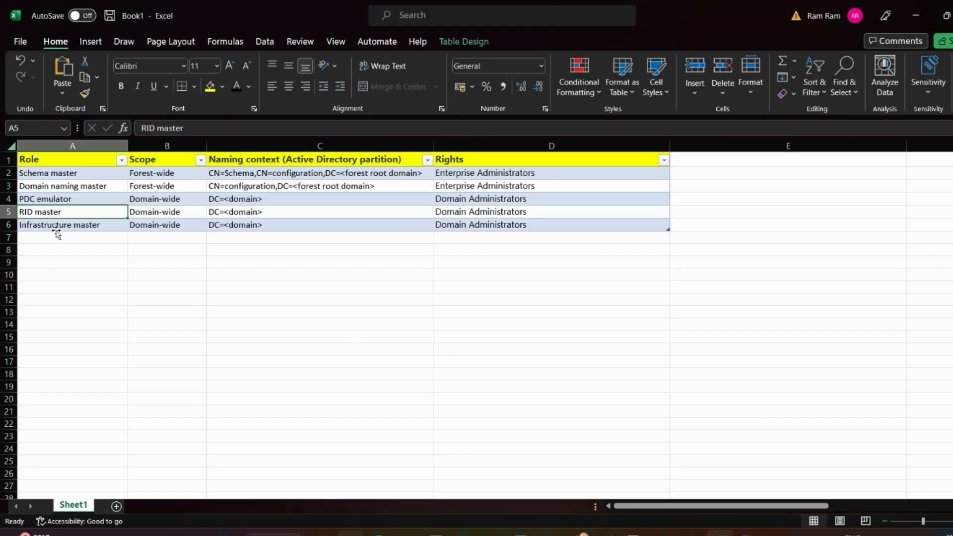
key("ctrl+a")
left_click(60, 198)
left_click(172, 334)
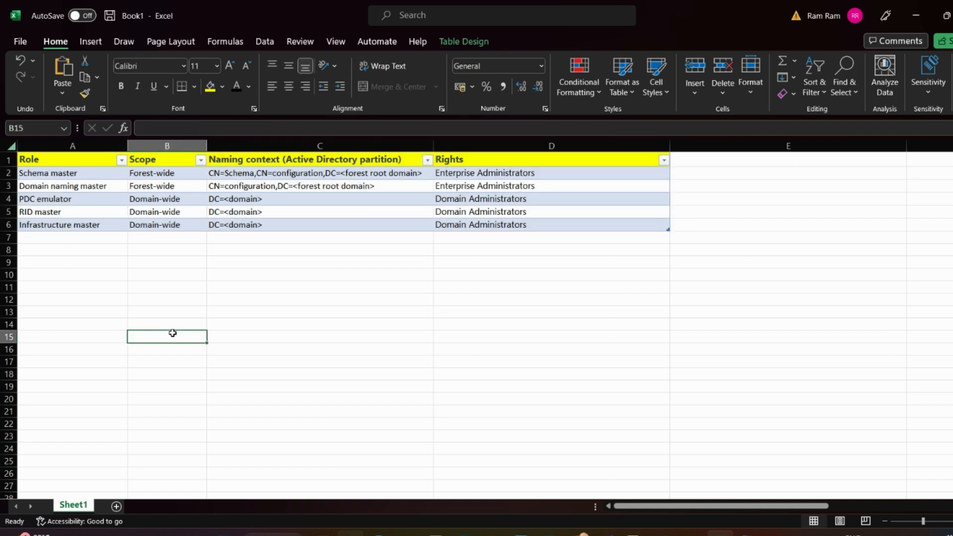
left_click_drag(68, 200, 313, 222)
left_click_drag(60, 172, 313, 187)
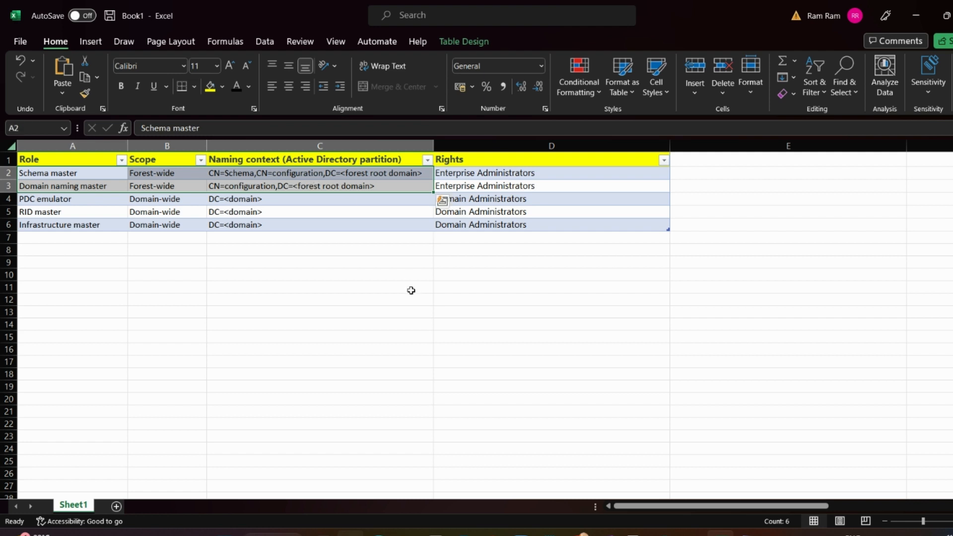
left_click(410, 279)
Step: Compare the administrator rights listed for the two forest-wide roles and the three domain-wide roles
left_click(443, 173)
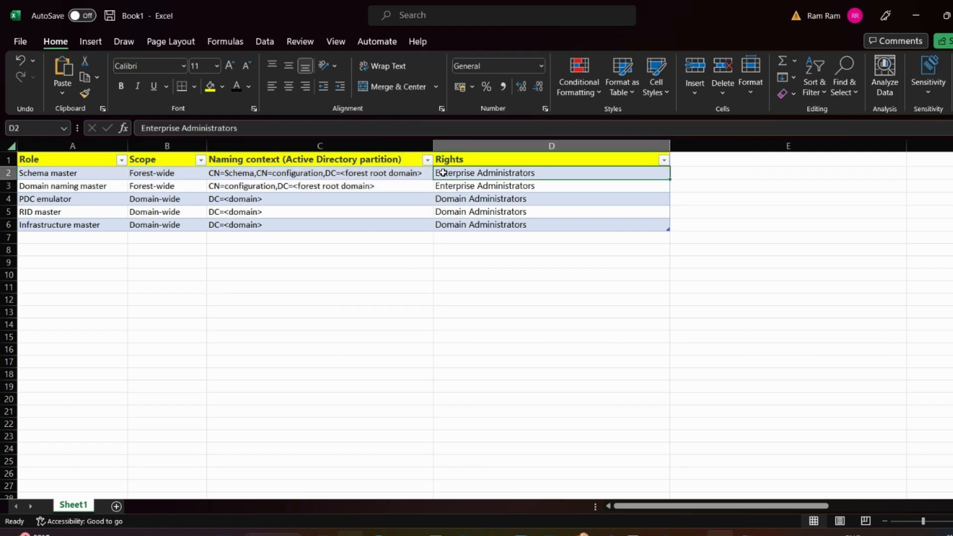
left_click_drag(443, 173, 491, 192)
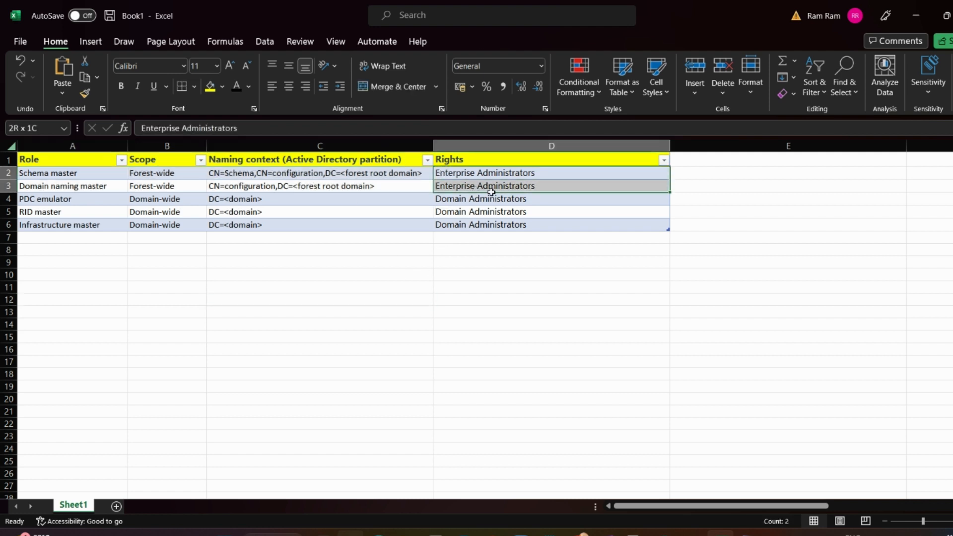
left_click(453, 296)
left_click_drag(441, 175, 6, 188)
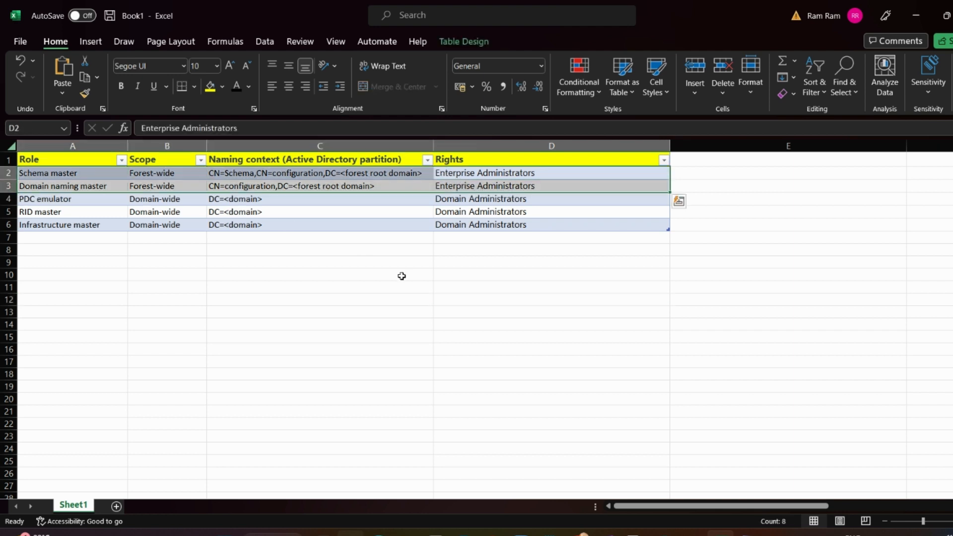
left_click(261, 324)
left_click_drag(513, 200, 94, 226)
Step: Switch back to ADSI Edit and connect it to the well-known Default naming context
left_click(749, 535)
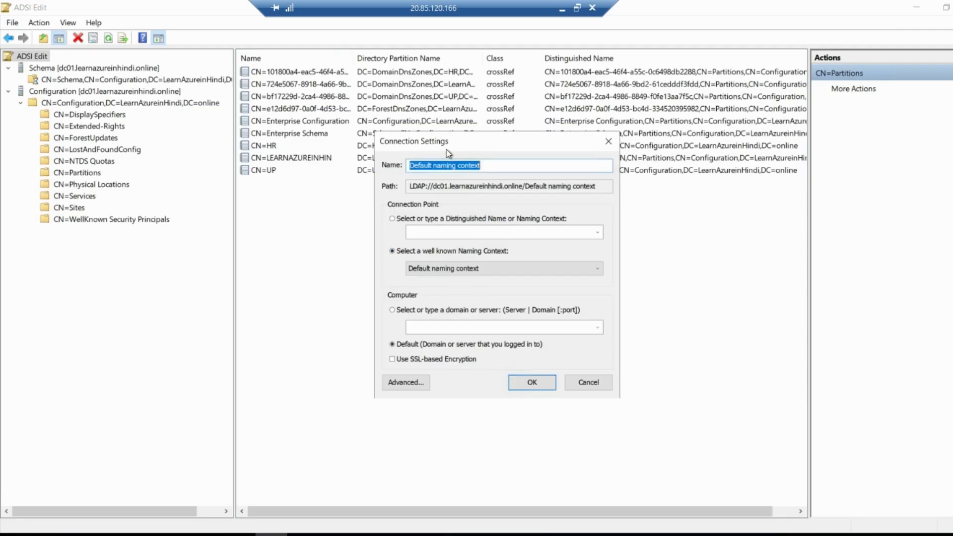
left_click(479, 268)
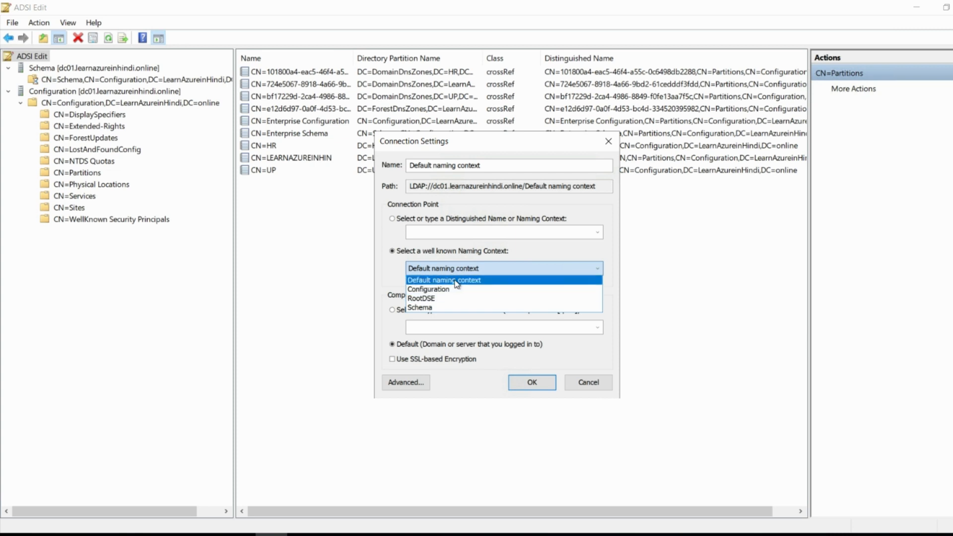
left_click(487, 281)
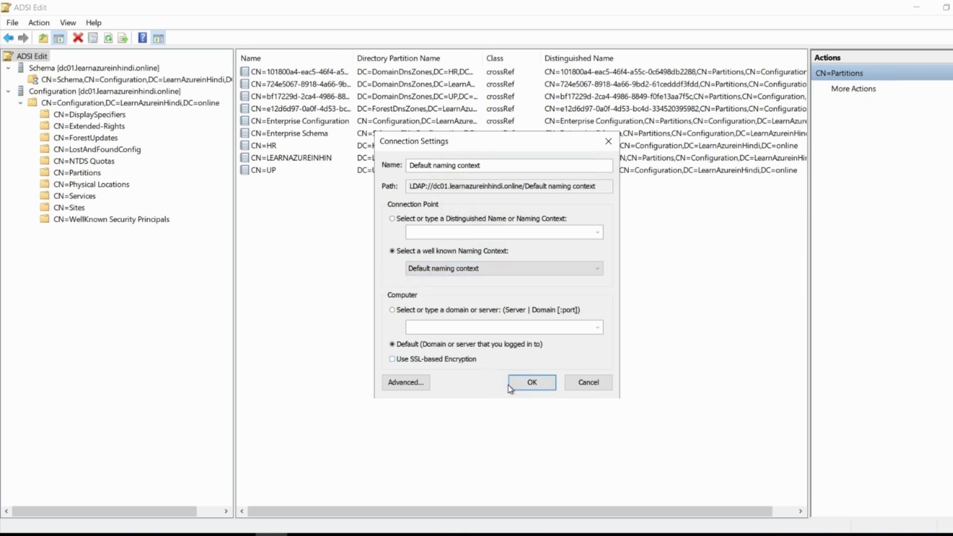
left_click(532, 384)
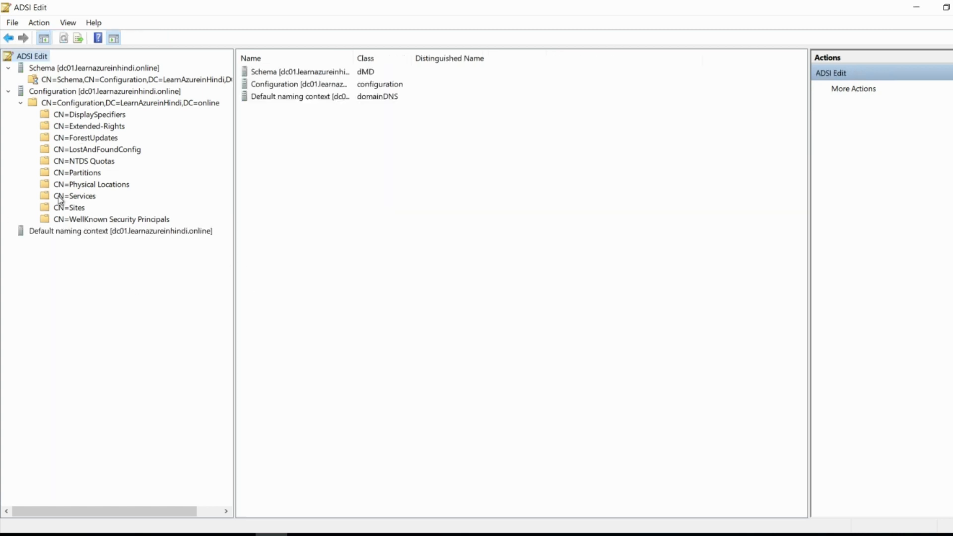
Step: Under the default naming context's DC=LearnAzureinHindi,DC=online, check the fSMORoleOwner attribute in the CN=Infrastructure properties and close them
double_click(55, 235)
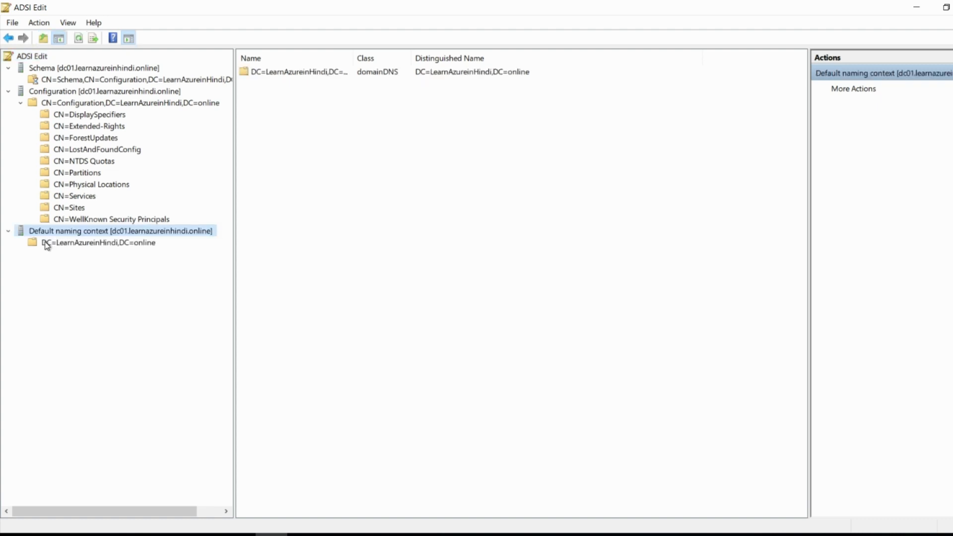
left_click(47, 244)
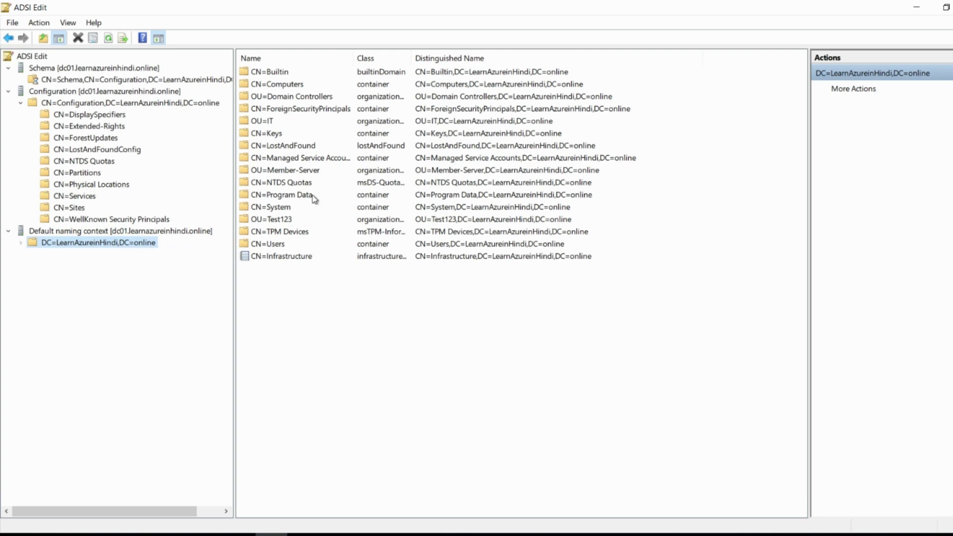
left_click(291, 258)
right_click(292, 261)
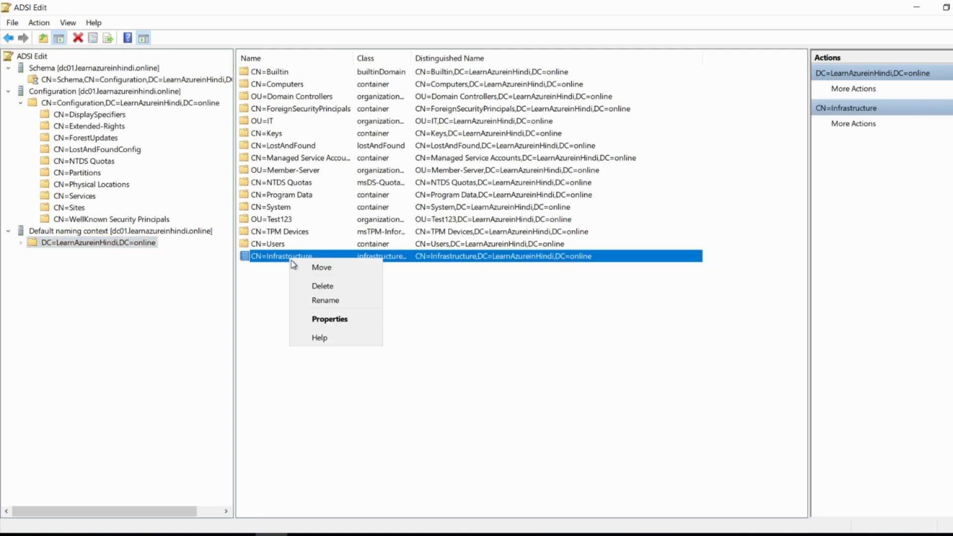
left_click(330, 319)
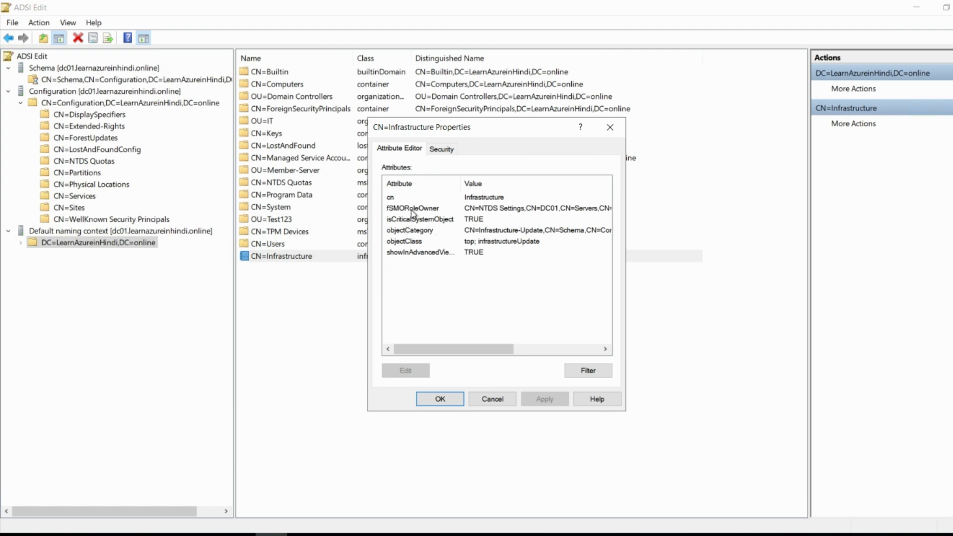
left_click(464, 209)
left_click(494, 400)
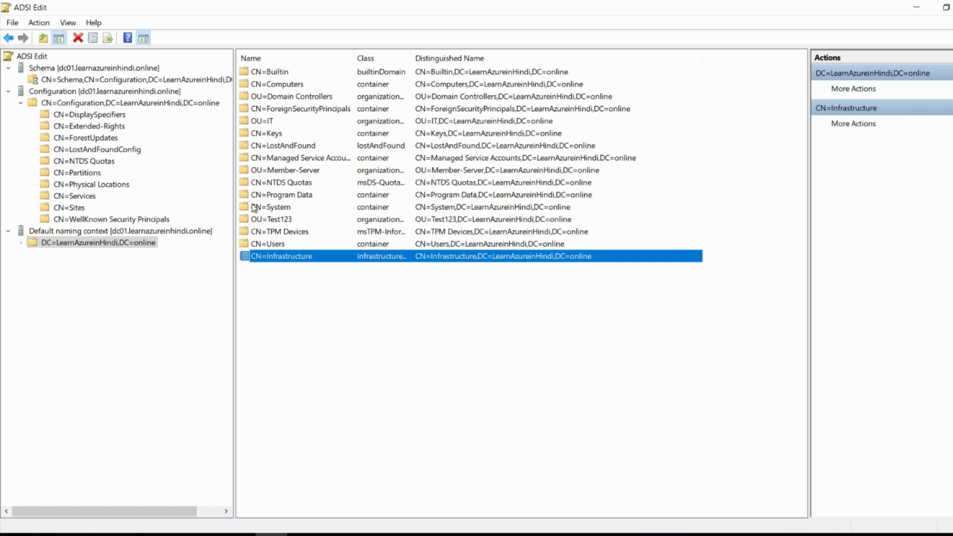
Step: Open the CN=System container, then check the fSMORoleOwner attribute in the DC=LearnAzureinHindi,DC=online properties and close them
double_click(282, 208)
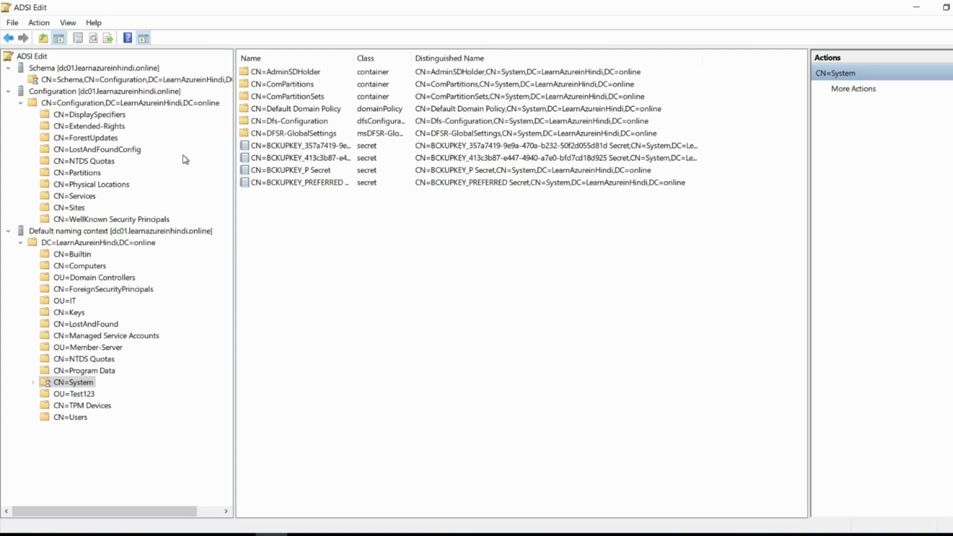
right_click(76, 245)
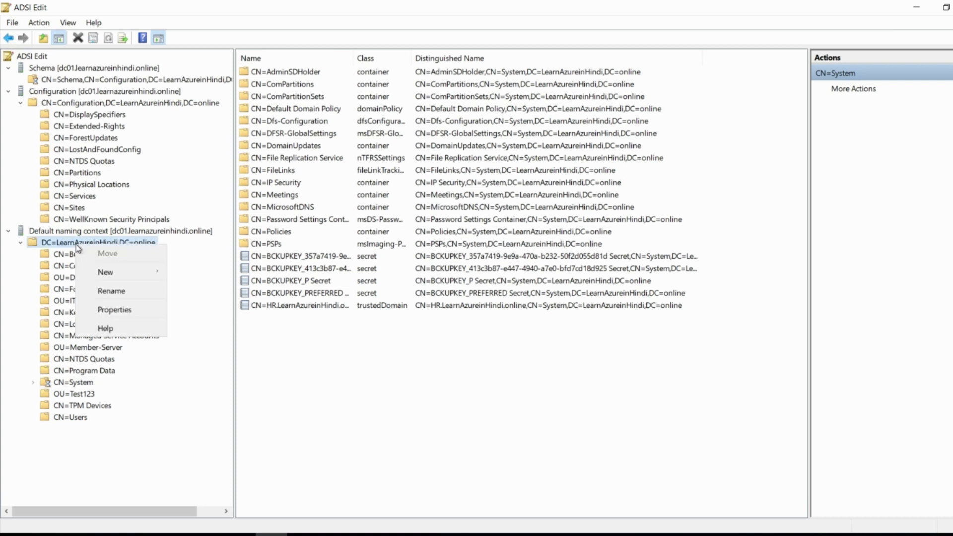
left_click(117, 310)
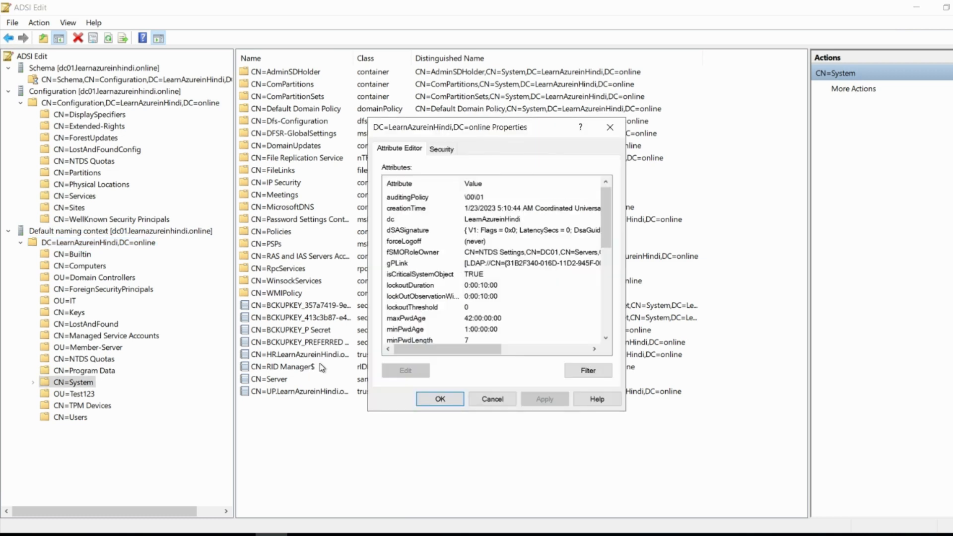
left_click(422, 254)
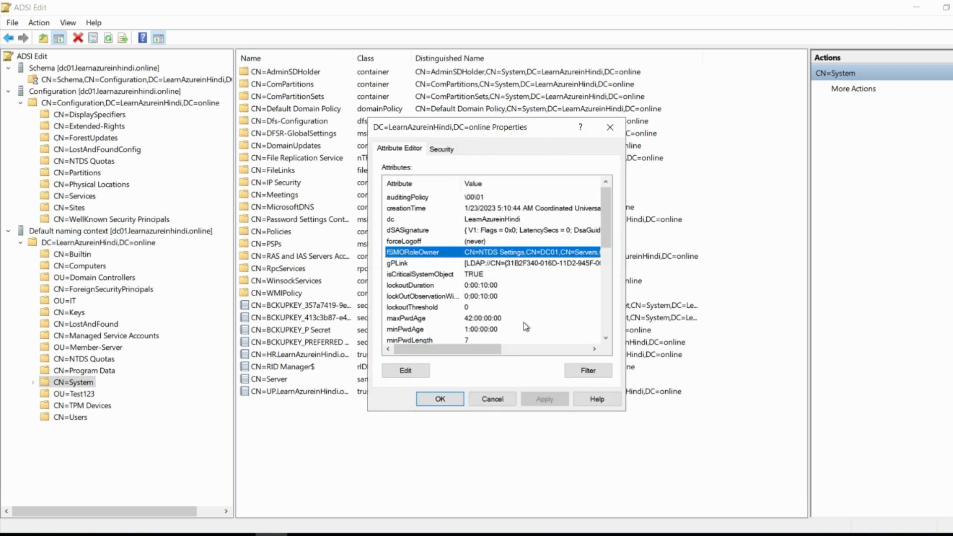
left_click(493, 399)
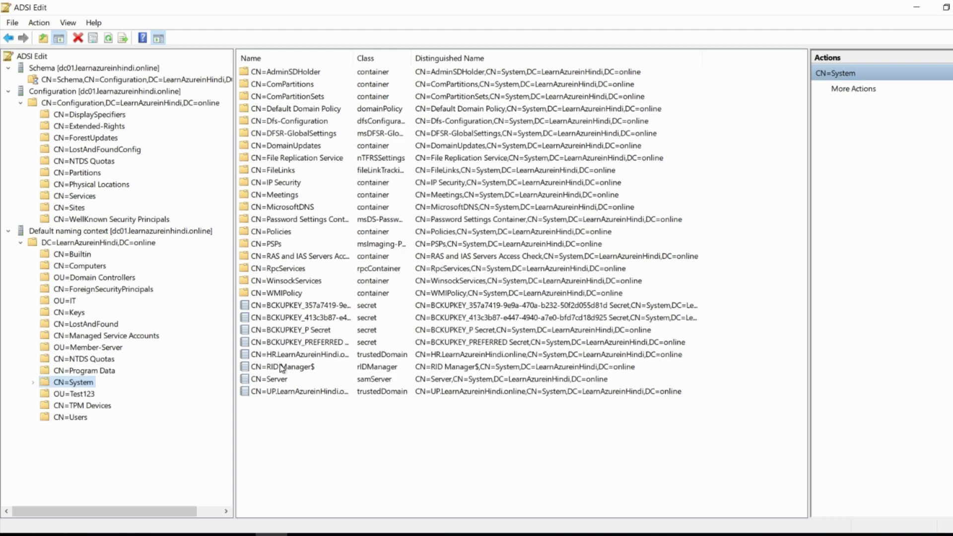
Step: Check the fSMORoleOwner attribute in the properties of CN=RID Manager$ under CN=System and close them
right_click(282, 371)
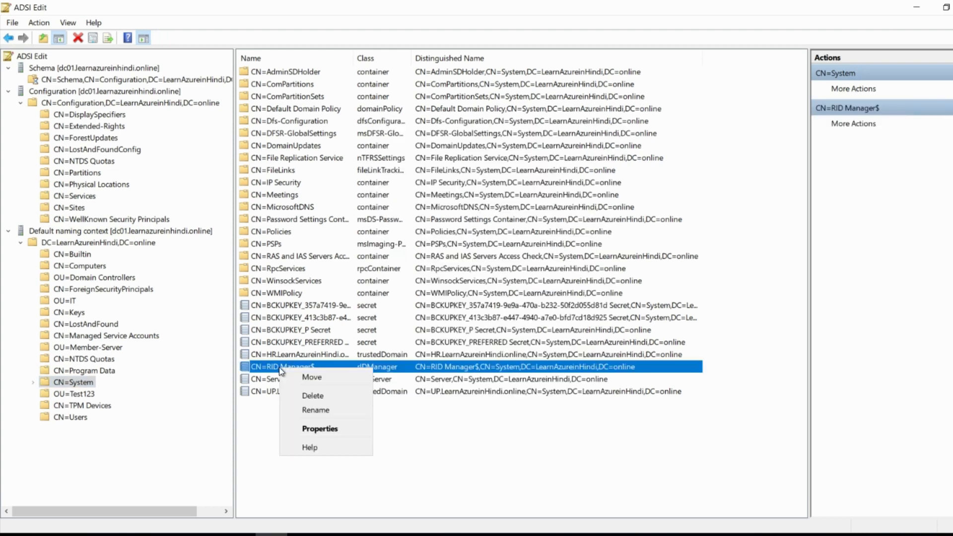
left_click(334, 430)
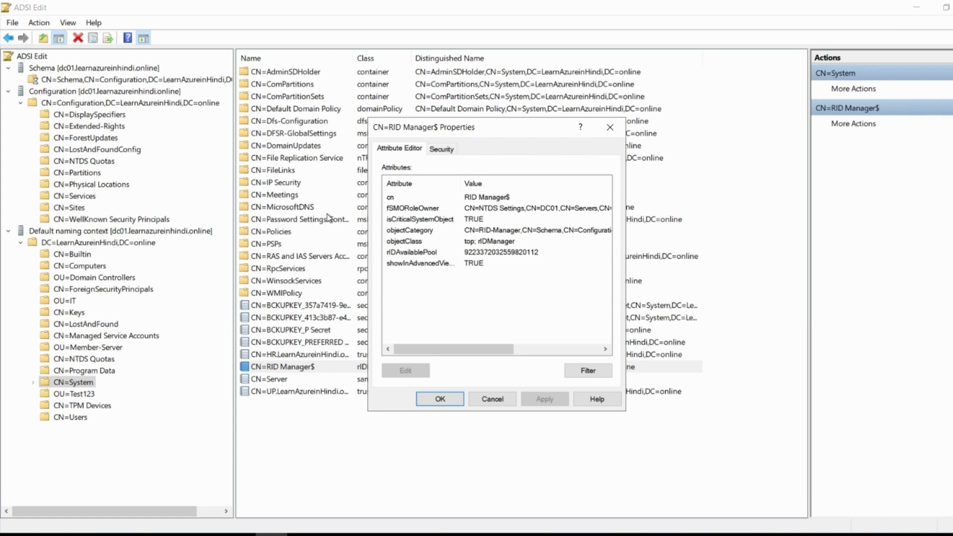
left_click(442, 231)
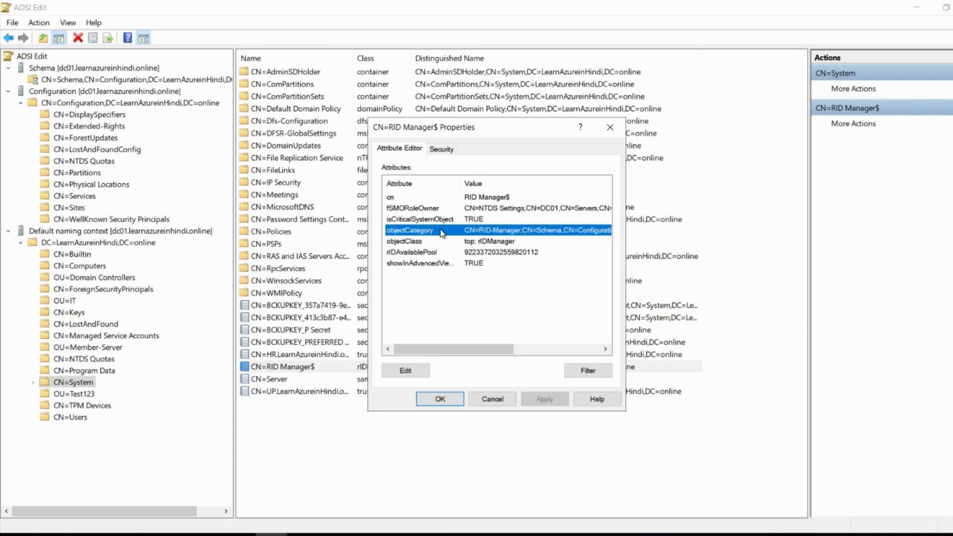
left_click(427, 209)
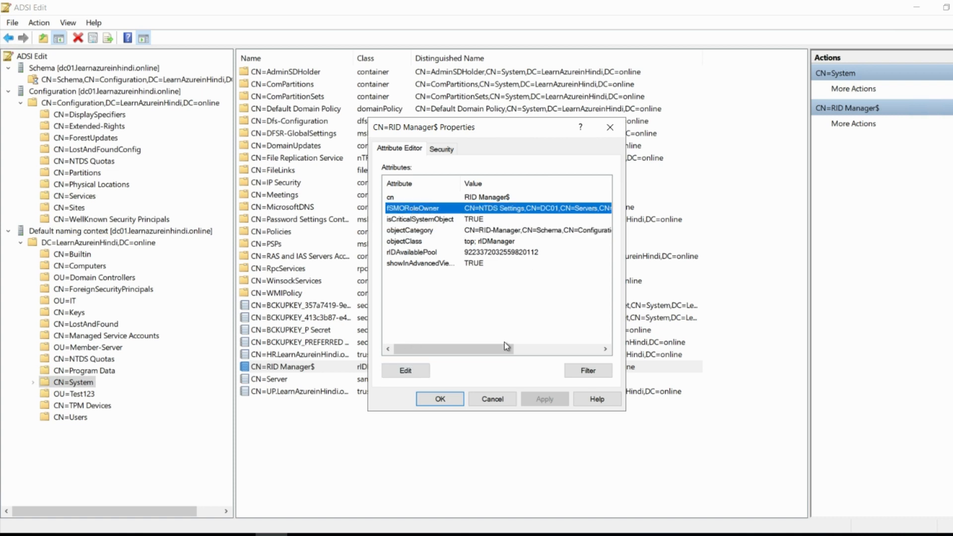
left_click(497, 400)
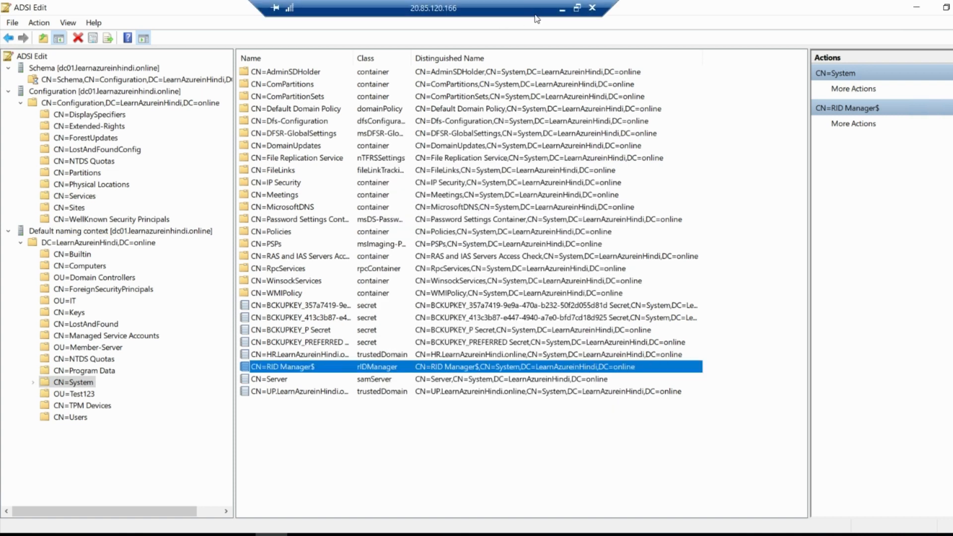
Step: Switch to Active Directory Users and Computers and review the RID, PDC and Infrastructure operations masters of HR.LearnAzureinHindi.online
left_click(271, 535)
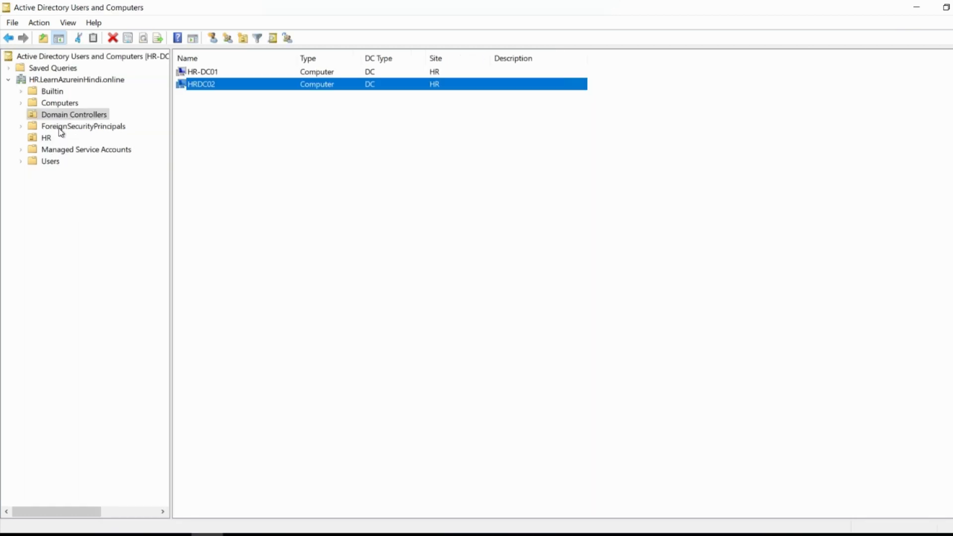
right_click(41, 84)
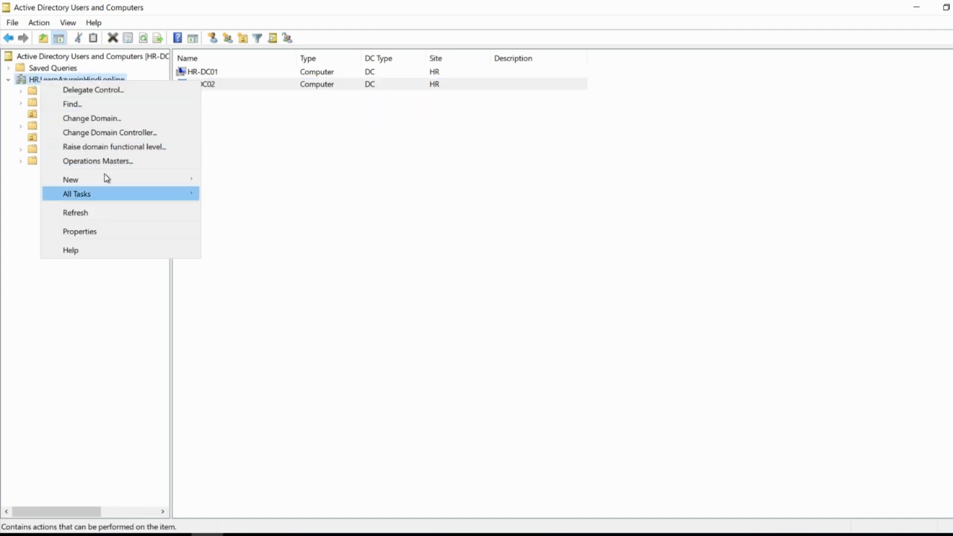
left_click(117, 162)
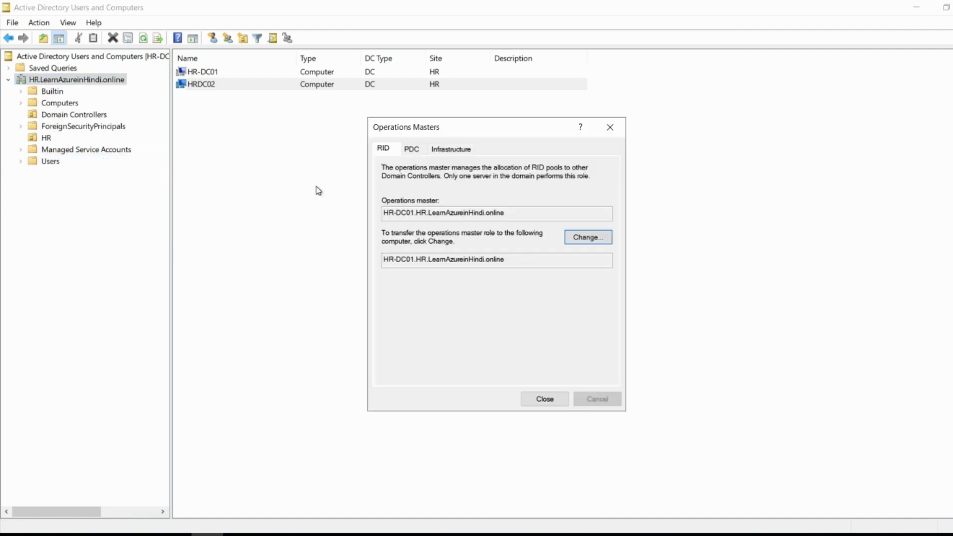
left_click(411, 150)
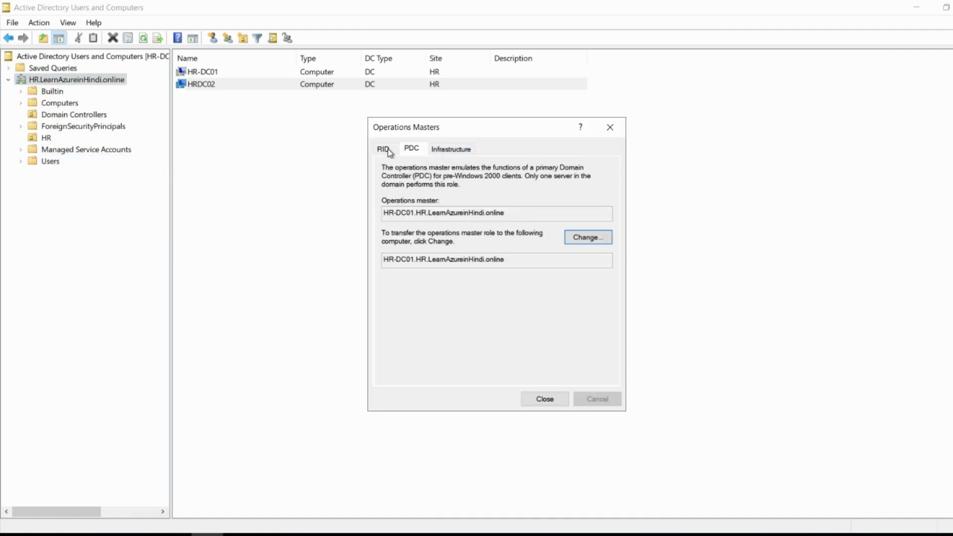
left_click(384, 149)
left_click(412, 148)
left_click(384, 149)
left_click(412, 148)
left_click(454, 150)
left_click(408, 150)
left_click(450, 149)
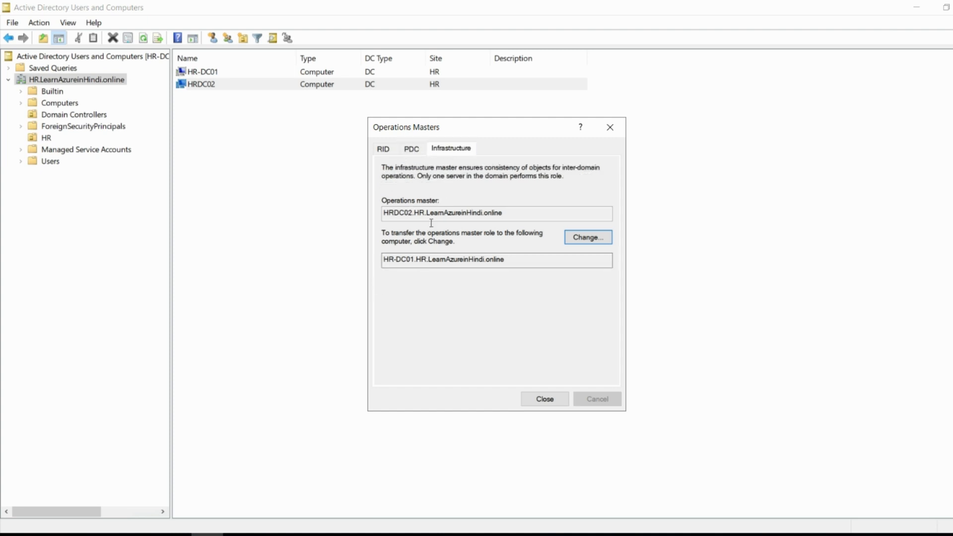
Step: Compare the current Infrastructure operations master with the computer offered as the transfer target
left_click_drag(505, 212, 340, 213)
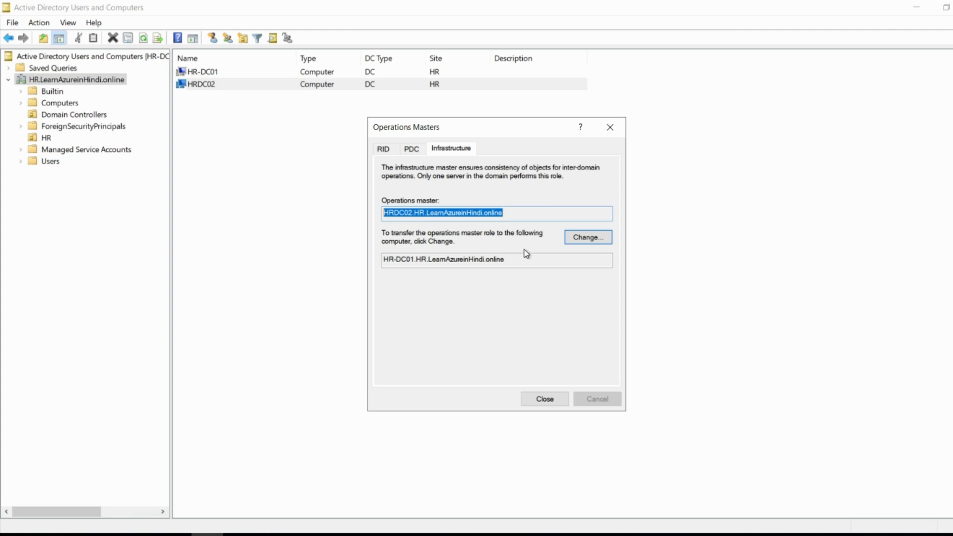
left_click_drag(516, 260, 386, 262)
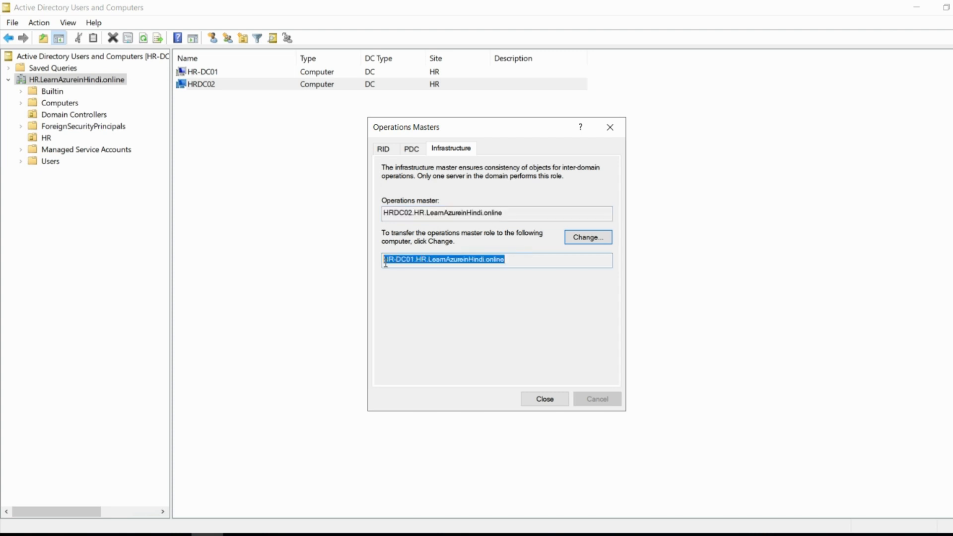
left_click_drag(394, 213, 498, 210)
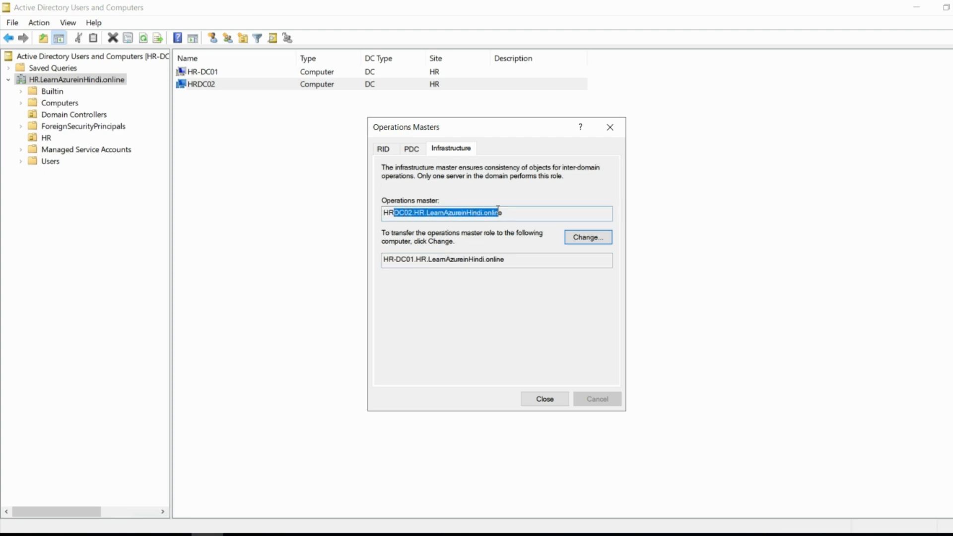
Step: Try to transfer the RID operations master role while connected to HR-DC01, and close the Operations Masters dialog
left_click(384, 150)
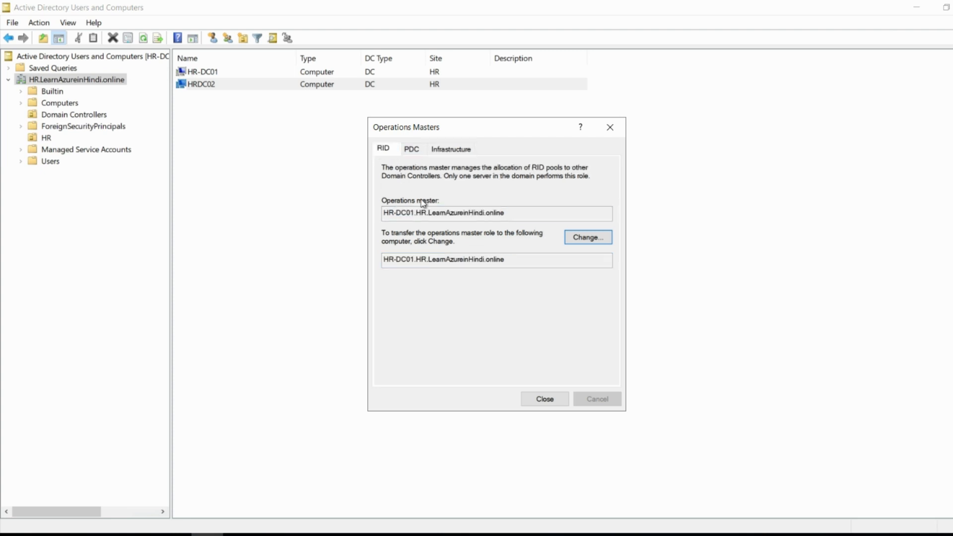
left_click(590, 239)
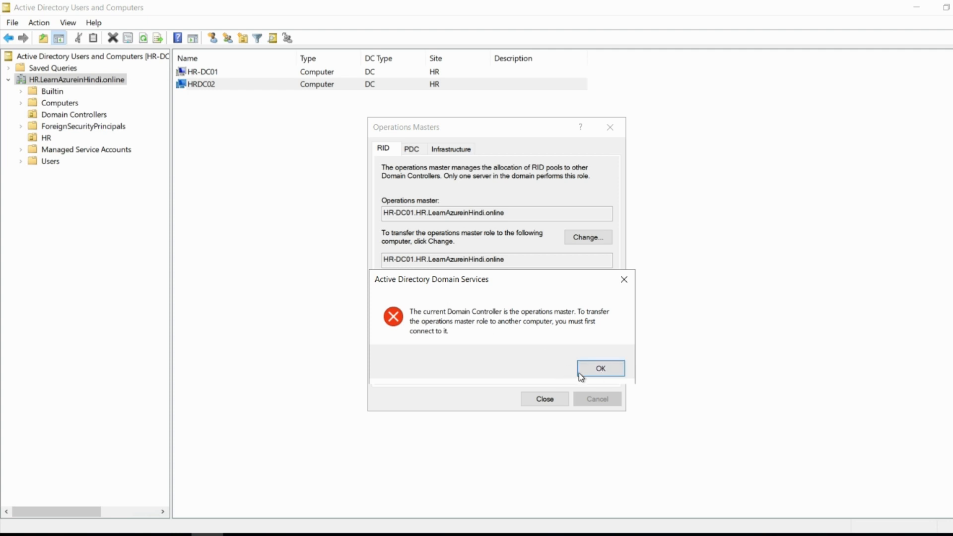
left_click(599, 370)
left_click(549, 390)
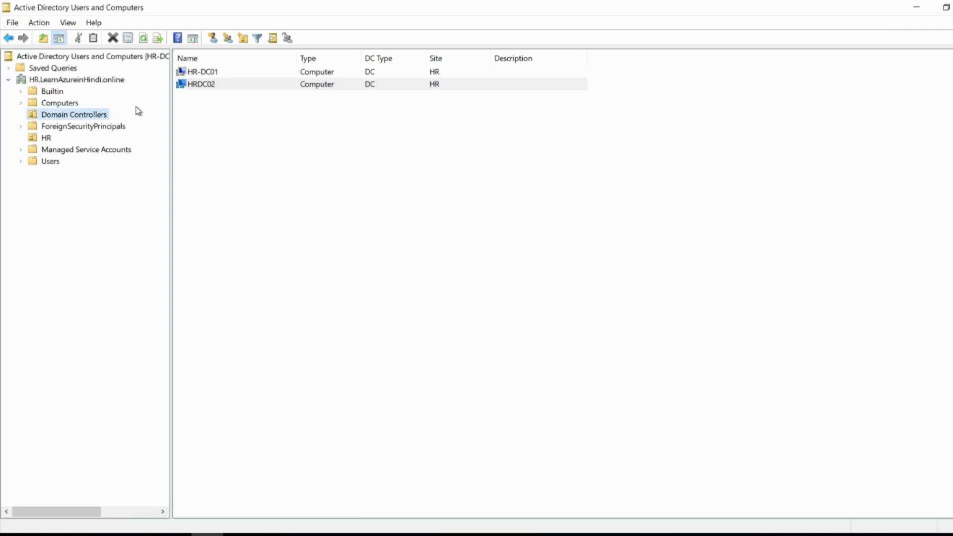
Step: Change the connected domain controller for HR.LearnAzureinHindi.online to HRDC02.HR.LearnAzureinHindi.online
right_click(77, 80)
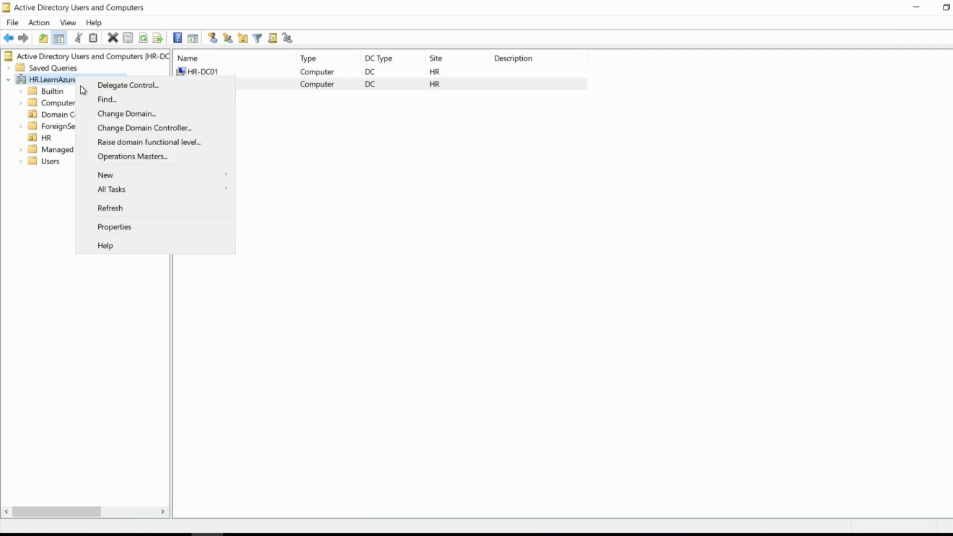
left_click(135, 130)
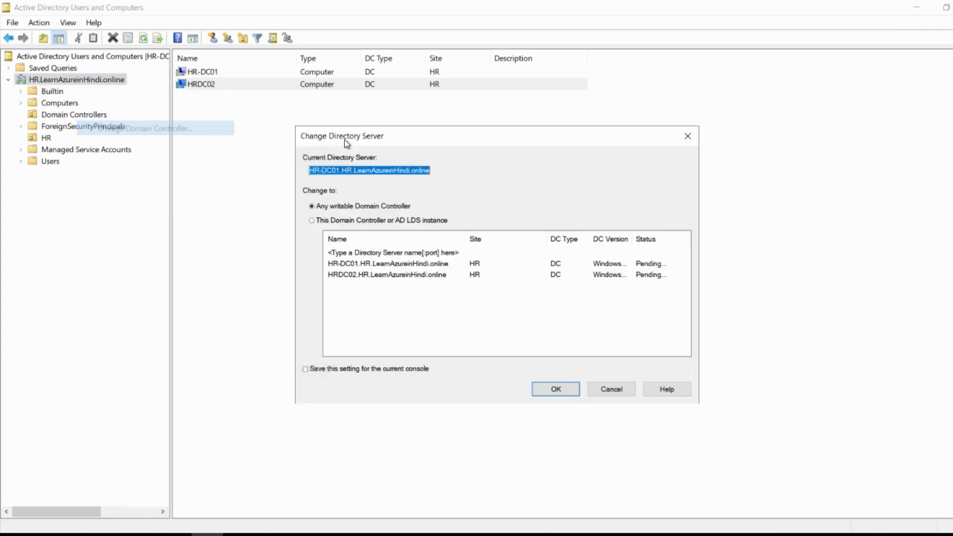
left_click(328, 170)
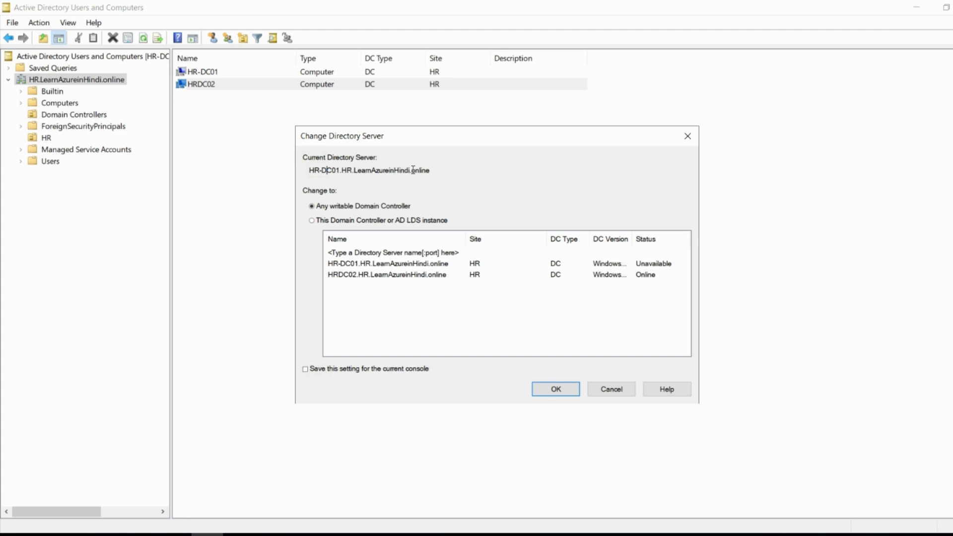
left_click(332, 222)
left_click(405, 276)
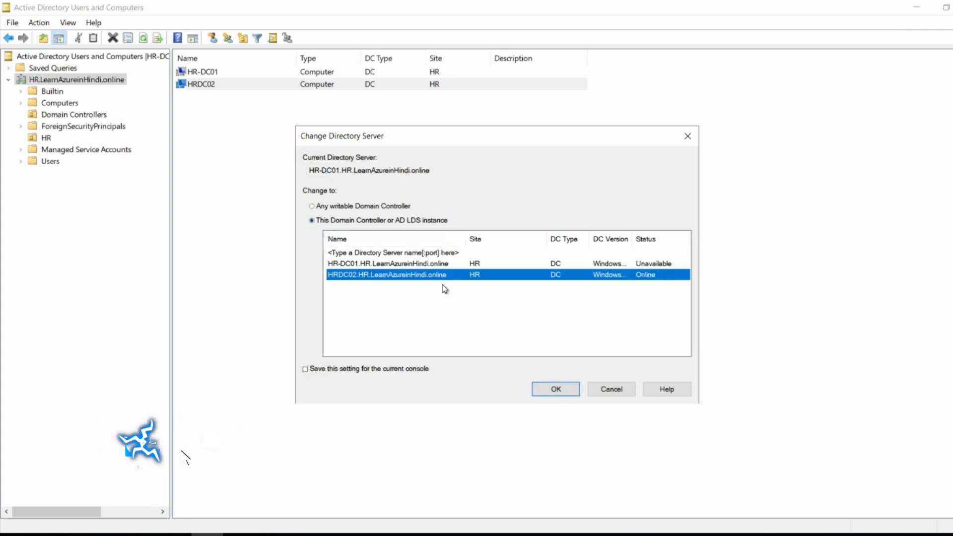
left_click(544, 395)
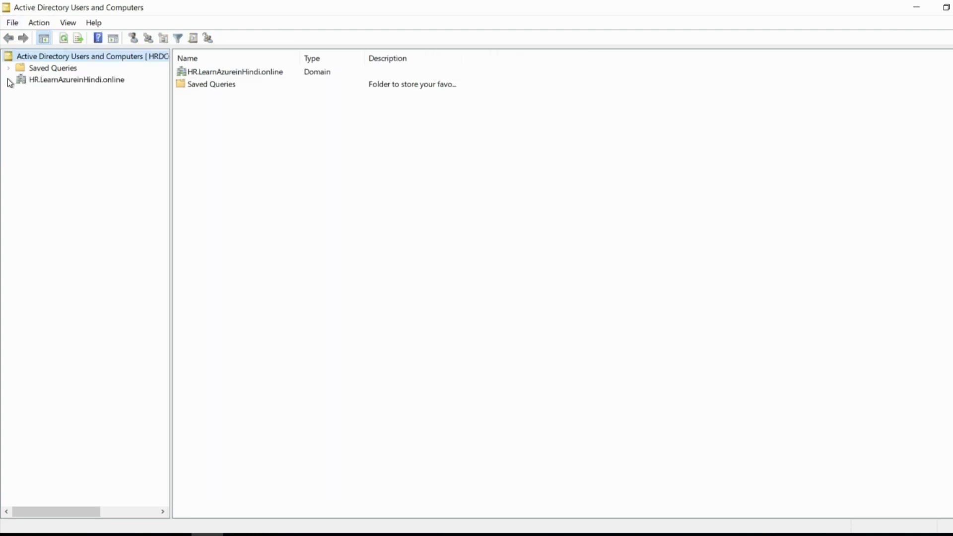
Step: Transfer the RID operations master role of HR.LearnAzureinHindi.online to HRDC02.HR.LearnAzureinHindi.online
left_click(8, 80)
right_click(44, 78)
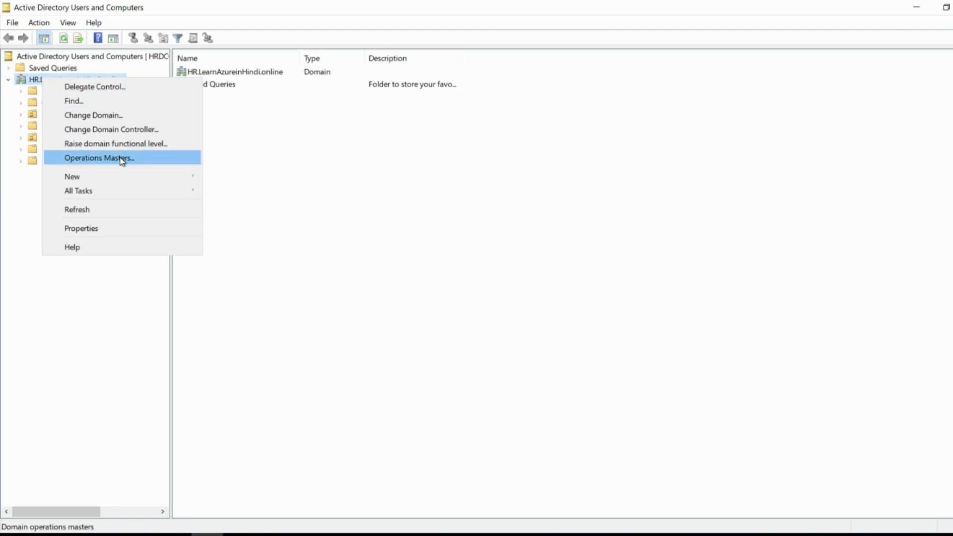
left_click(176, 165)
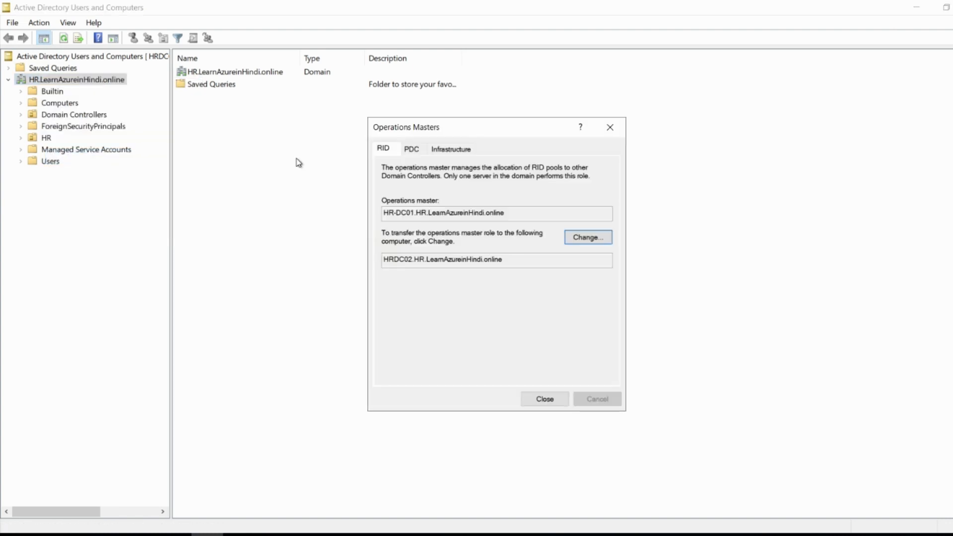
left_click(593, 241)
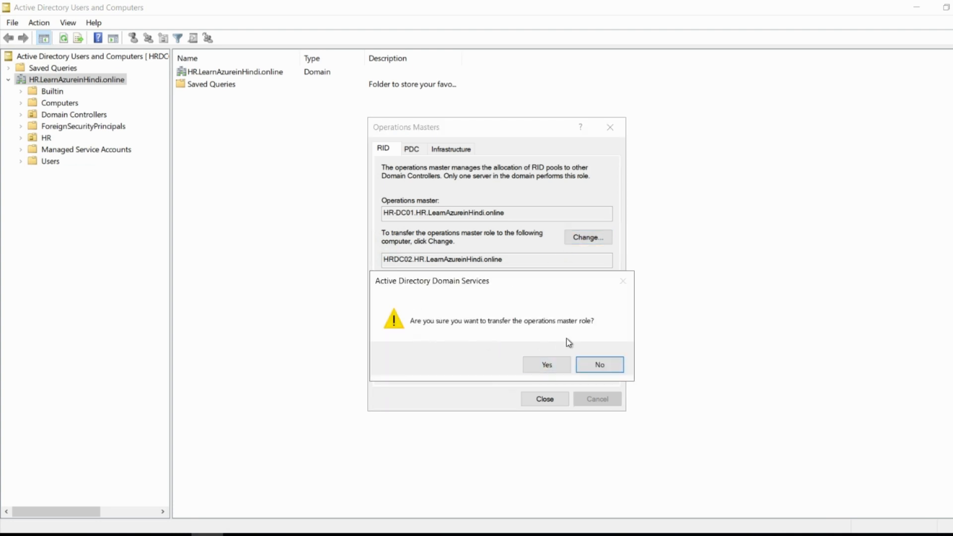
left_click(548, 366)
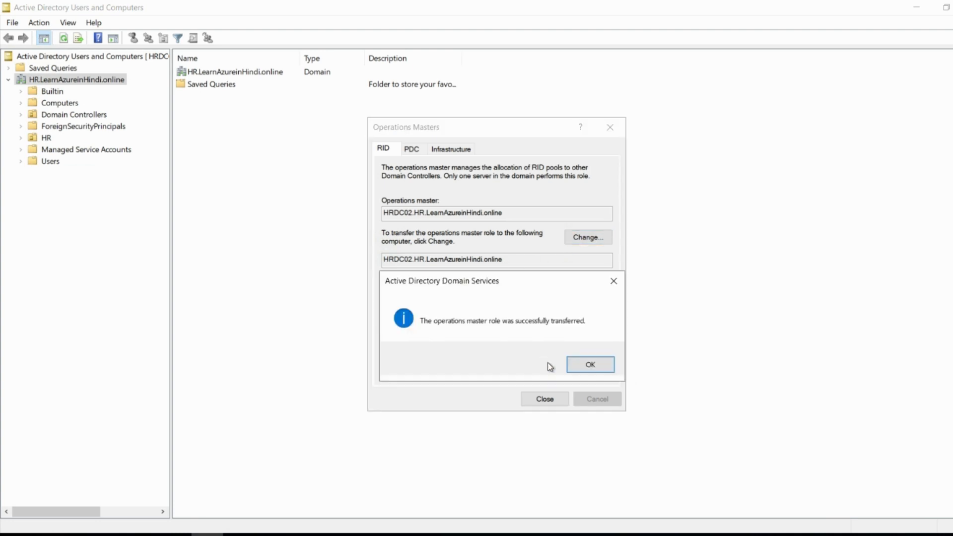
left_click(589, 365)
Step: Transfer the PDC operations master role to HRDC02.HR.LearnAzureinHindi.online and check the Infrastructure role's current master and transfer target
left_click(410, 150)
left_click(579, 241)
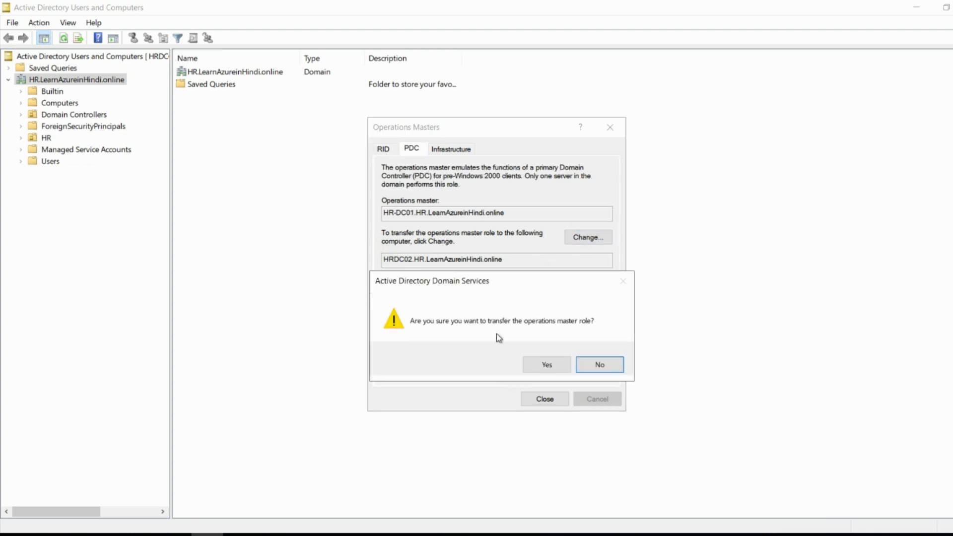
left_click(549, 365)
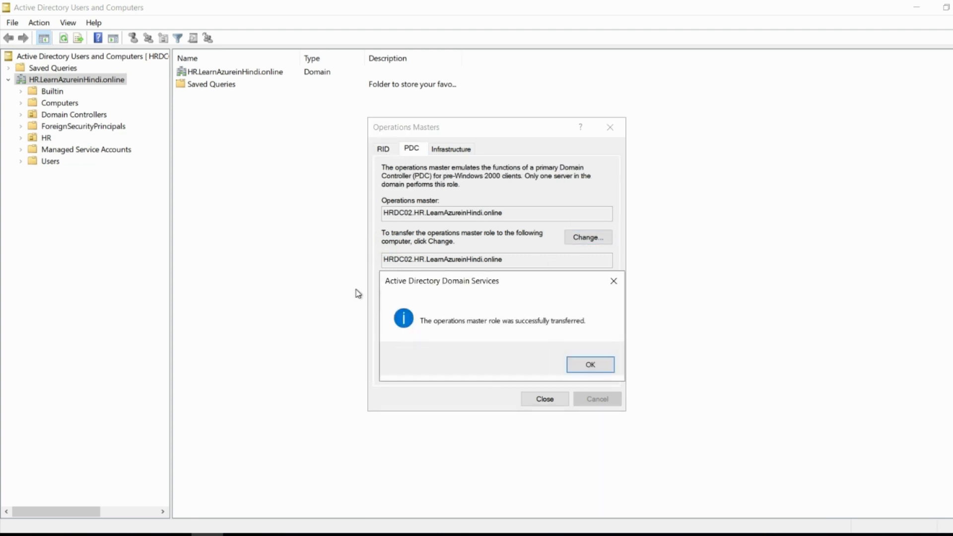
left_click(595, 371)
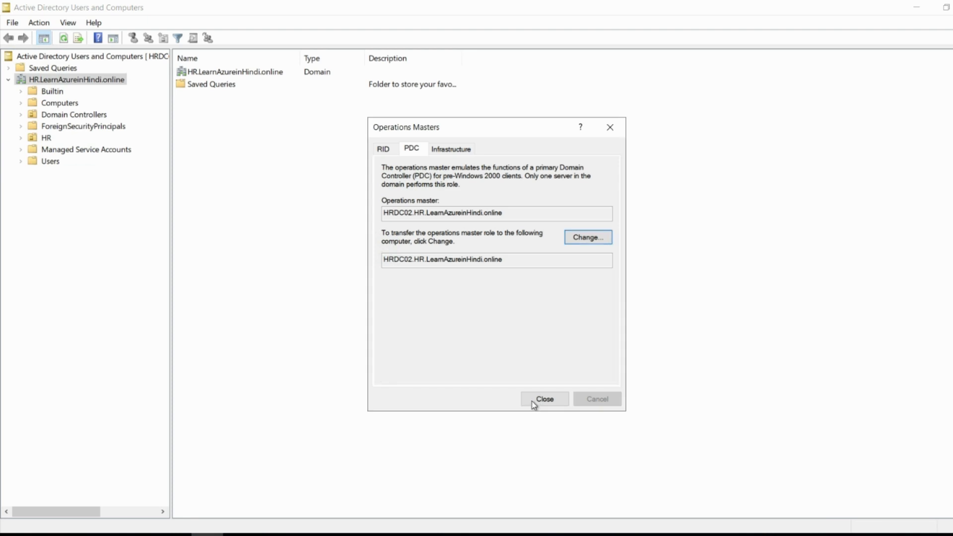
left_click(449, 149)
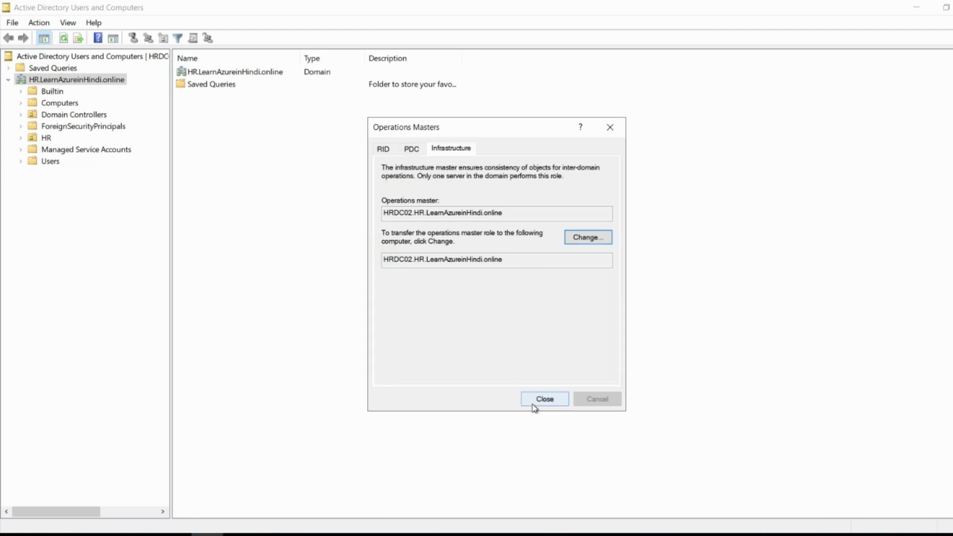
left_click_drag(500, 260, 400, 260)
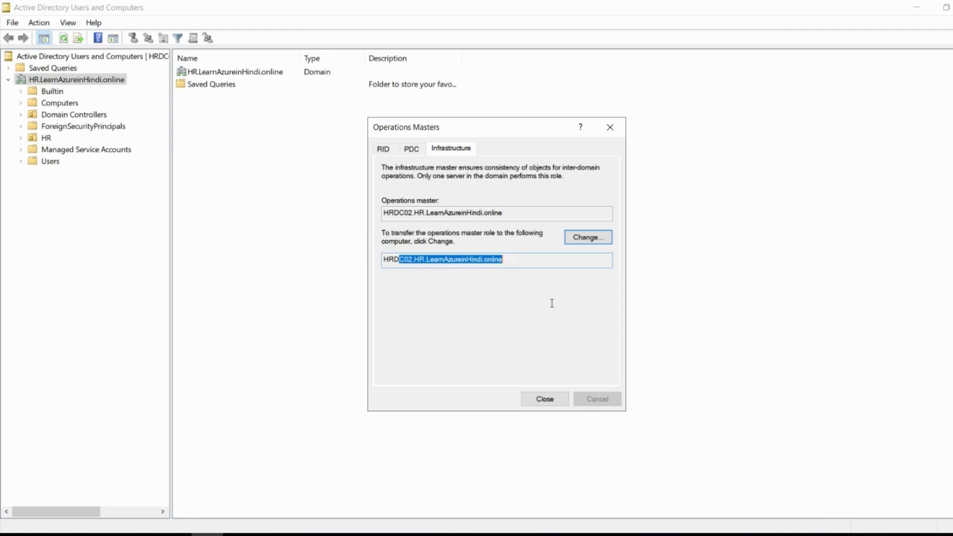
Step: Close the Operations Masters dialog and switch to the DC01 remote desktop session, showing its desktop
left_click(545, 401)
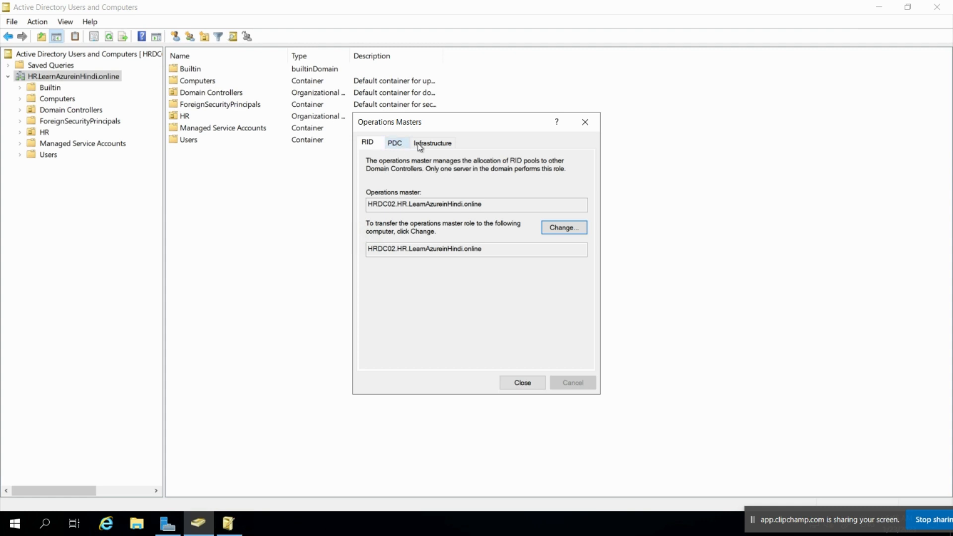
mouse_move(504, 2)
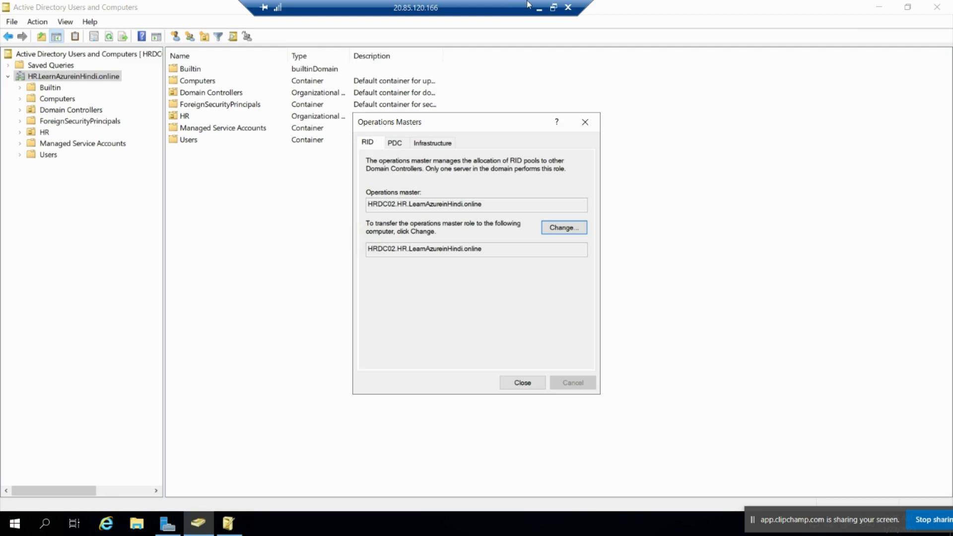
left_click(539, 8)
mouse_move(715, 521)
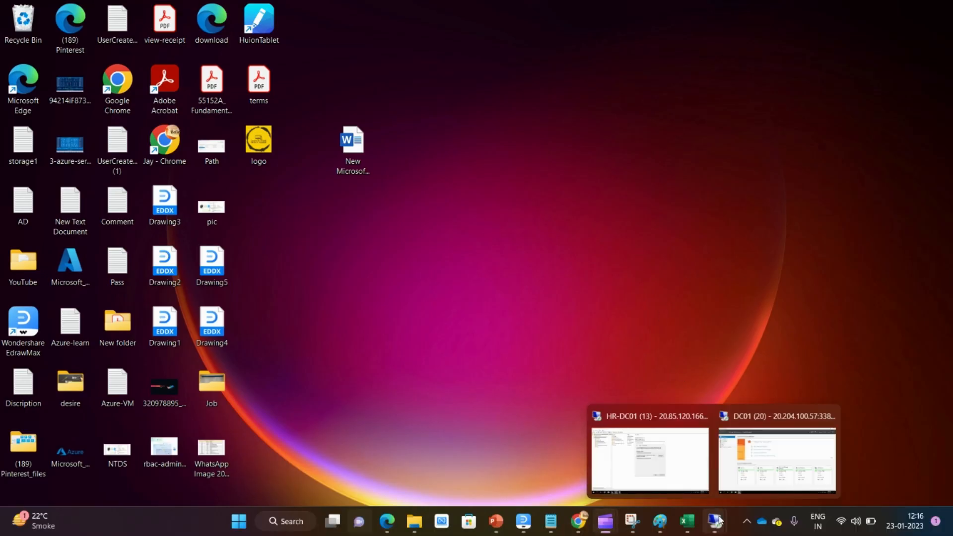
left_click(767, 456)
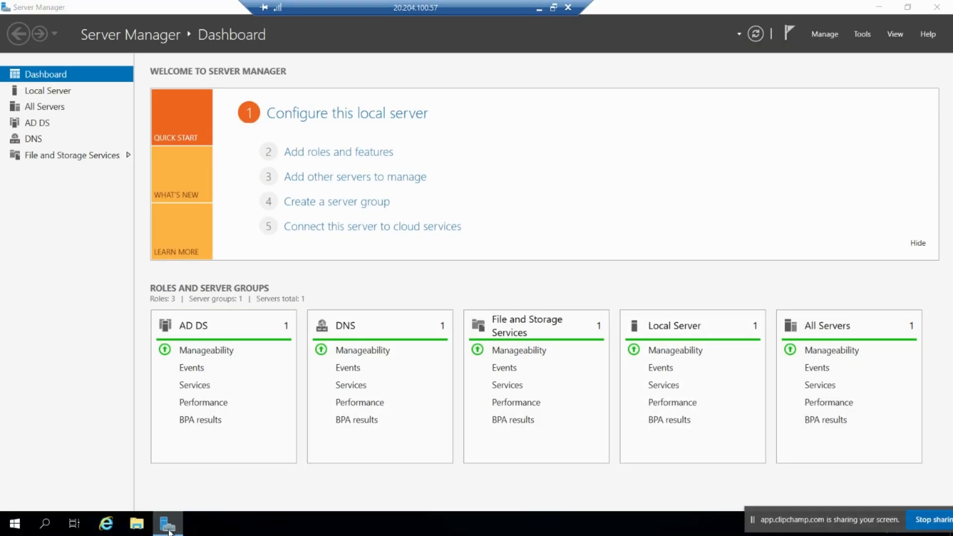
left_click(169, 530)
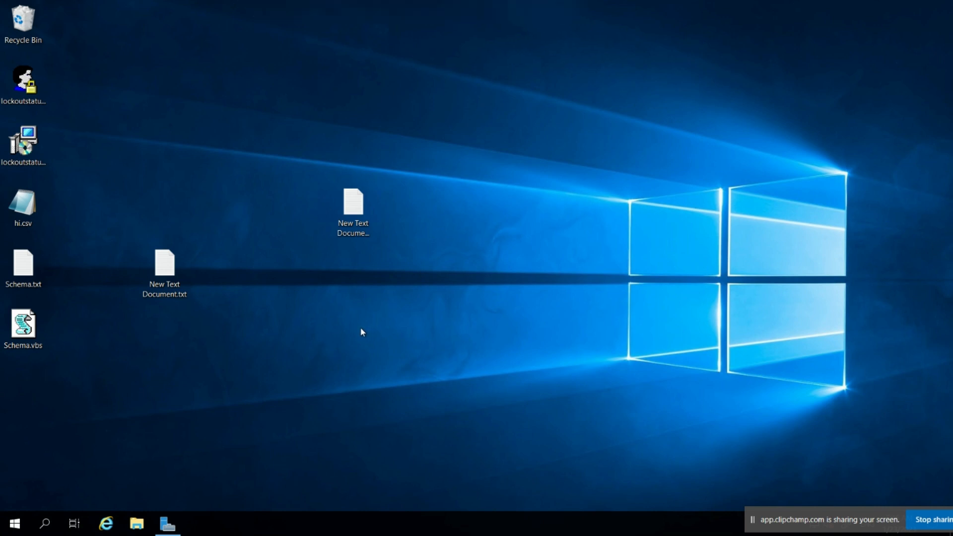
Step: Open an empty Microsoft Management Console on DC01 and approve the elevation request
key("super+r")
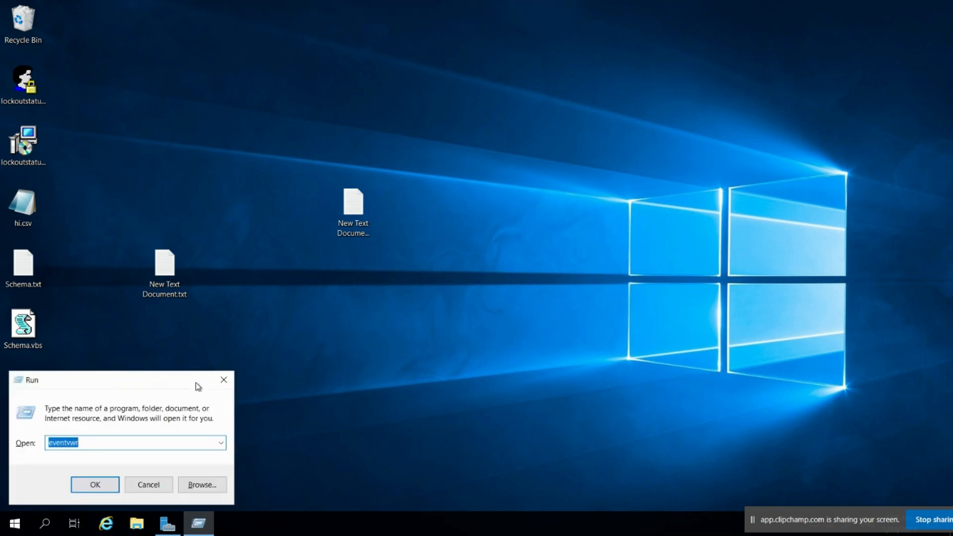
type("logoff")
key("Return")
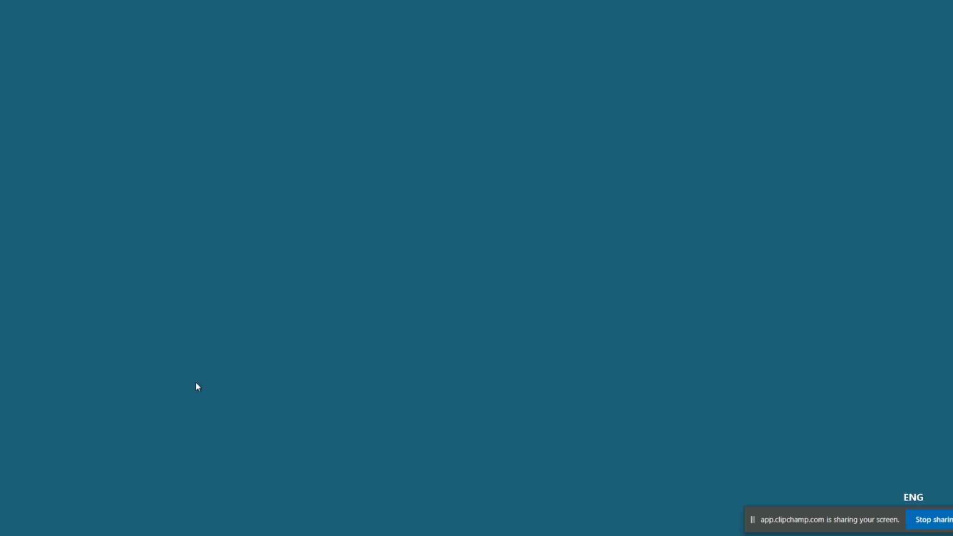
left_click(412, 343)
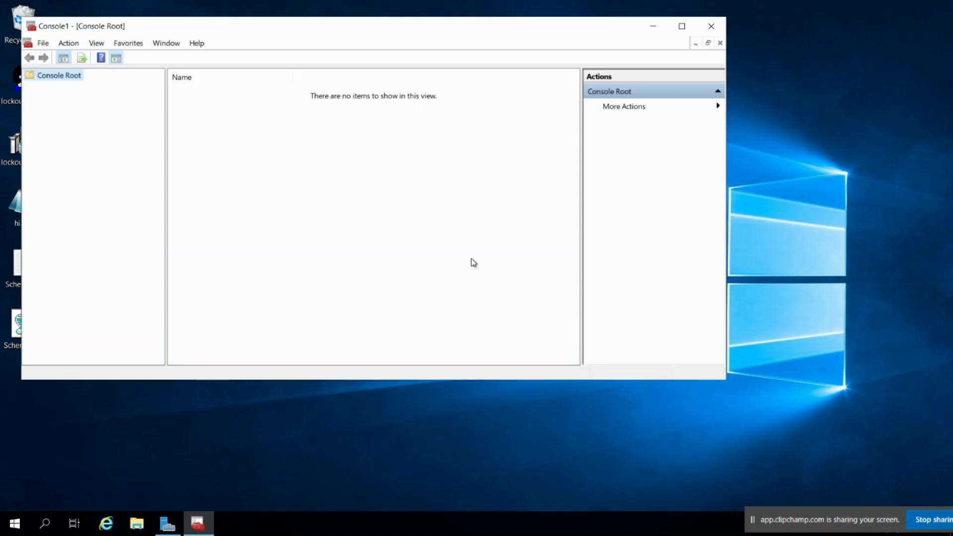
Step: Try to add the Active Directory Schema snap-in to the empty console
right_click(62, 76)
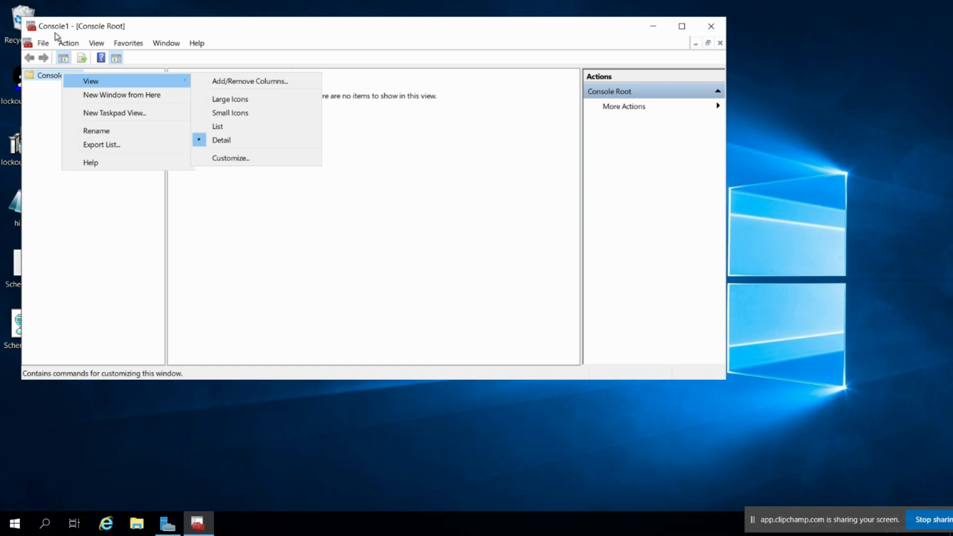
left_click(45, 43)
left_click(44, 44)
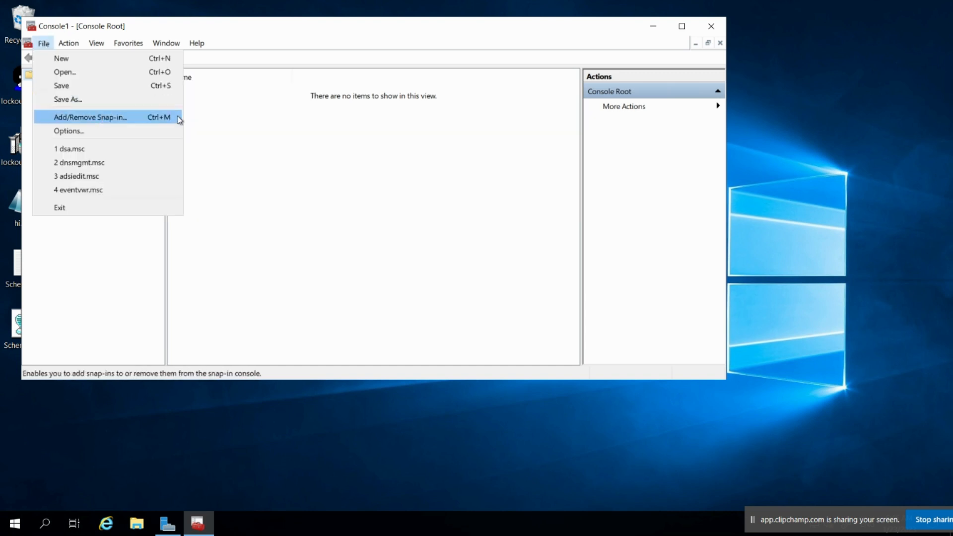
left_click(103, 118)
left_click(226, 134)
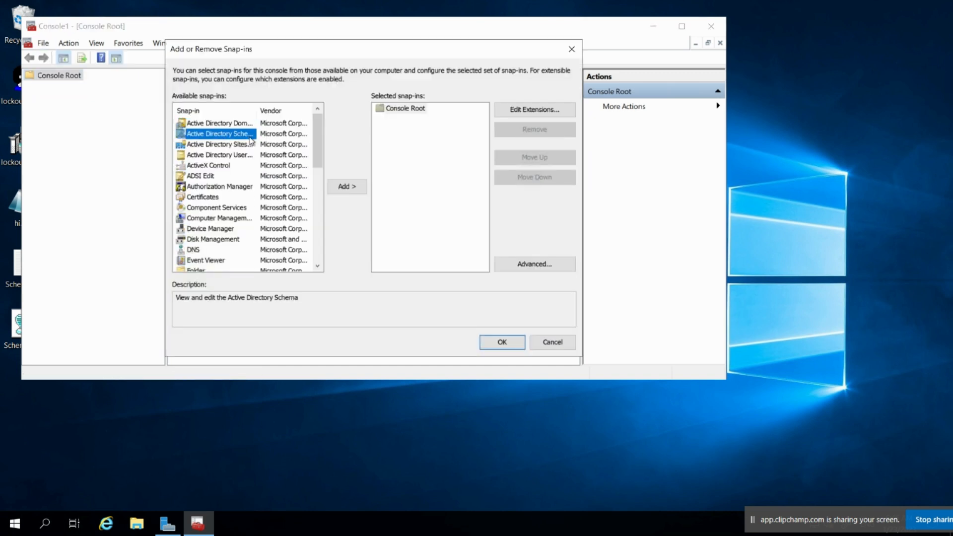
left_click(499, 345)
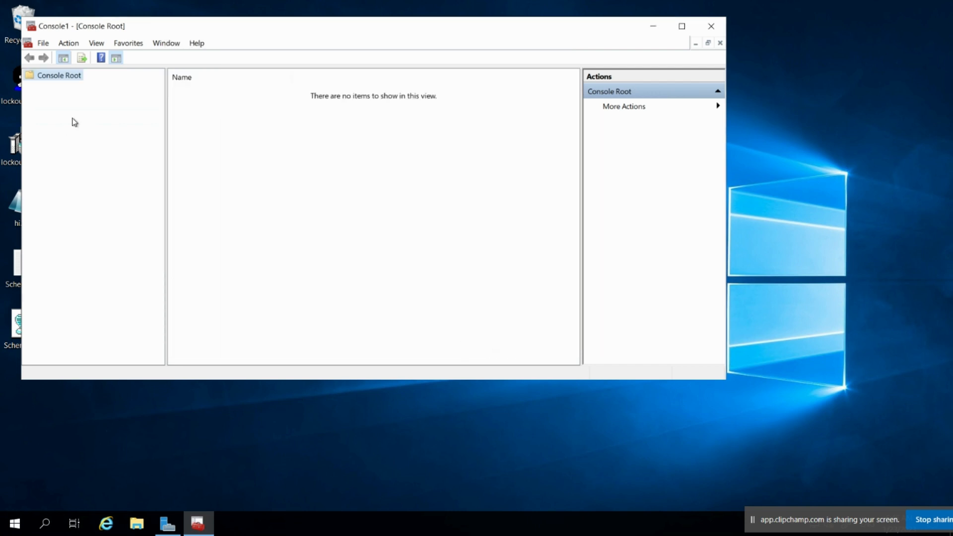
right_click(62, 74)
left_click(69, 44)
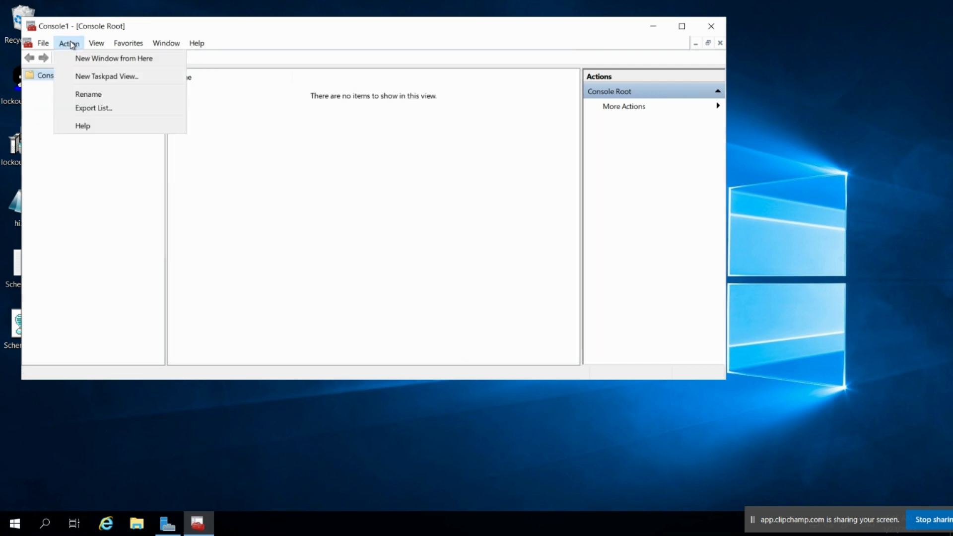
right_click(34, 74)
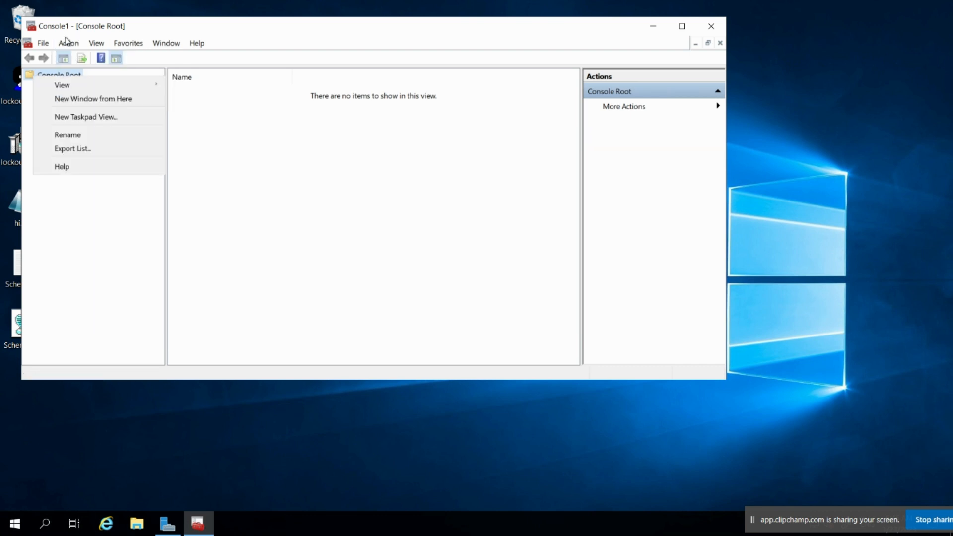
Step: Add the Active Directory Schema snap-in to the Console Root
left_click(44, 43)
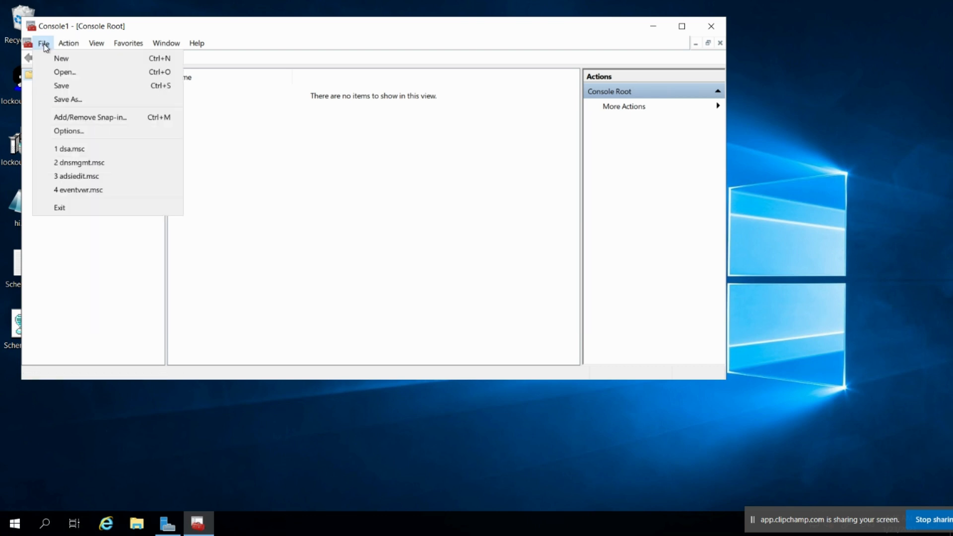
left_click(67, 118)
left_click(242, 135)
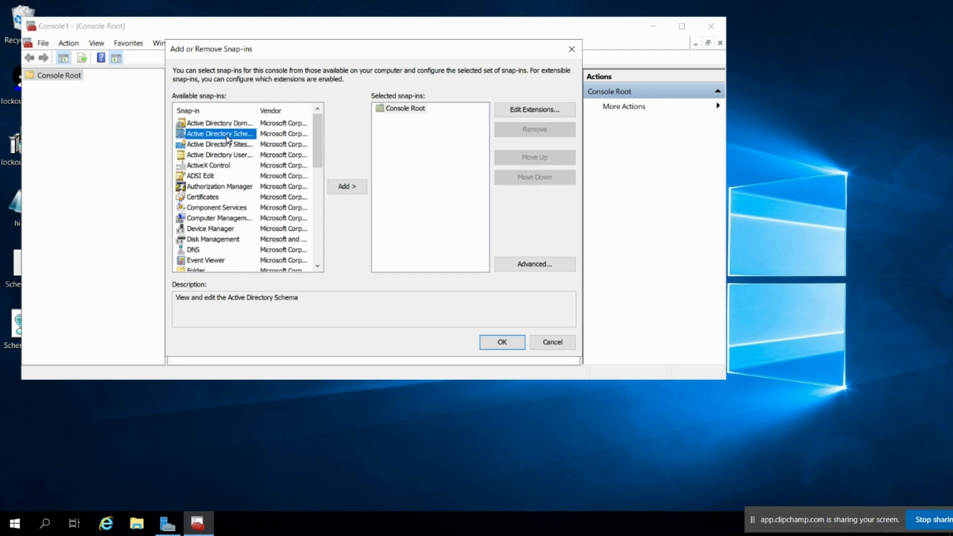
left_click(344, 188)
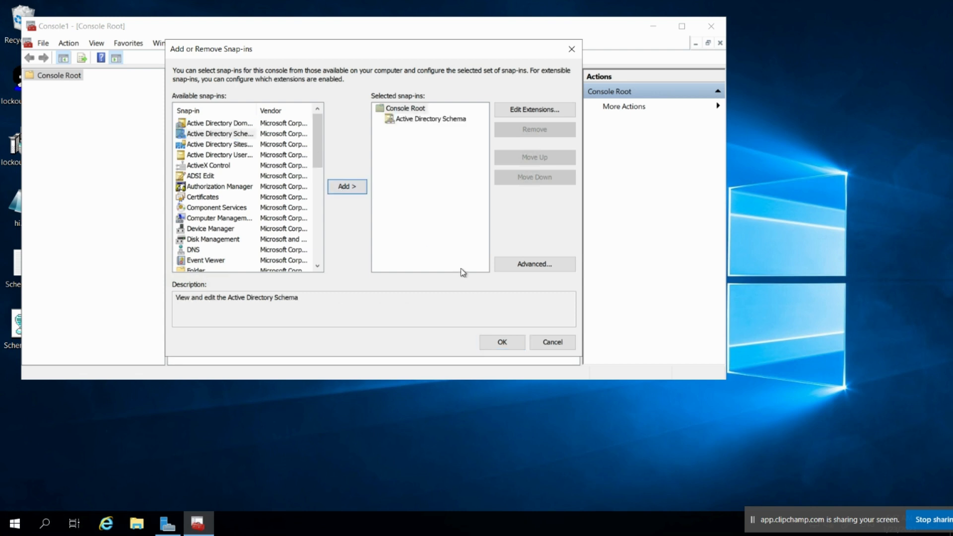
left_click(506, 343)
Step: Try to transfer the schema master role while connected to DC01.LearnAzureinHindi.online, and close the Change Schema Master dialog
left_click(79, 87)
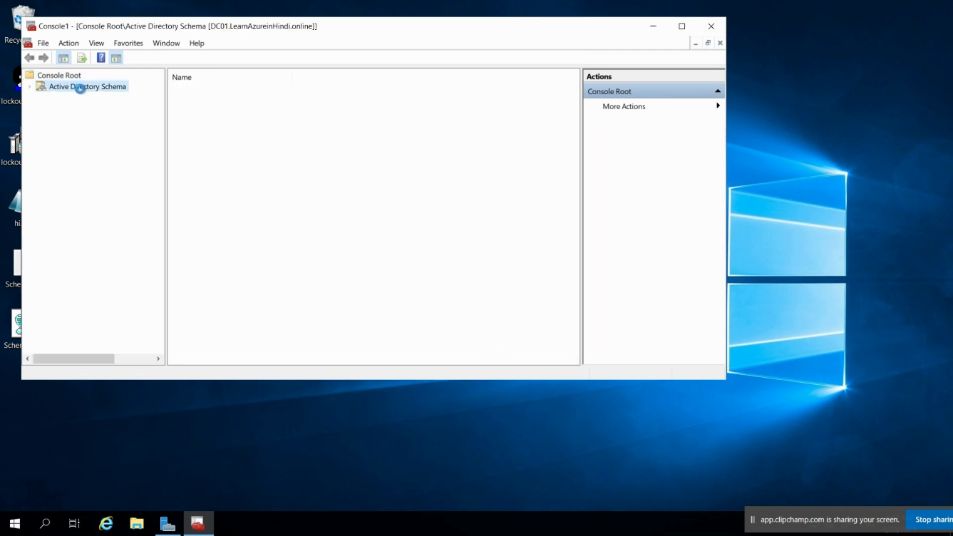
left_click(64, 99)
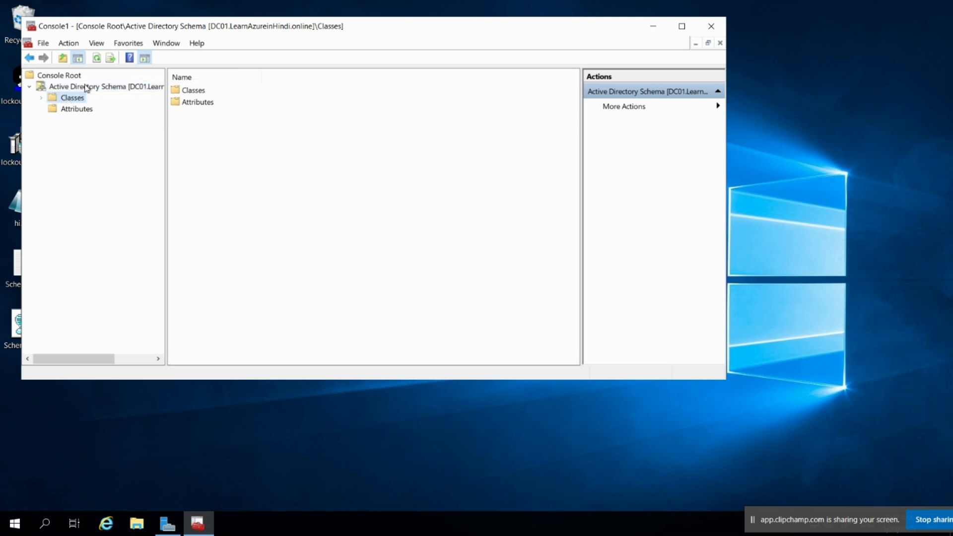
right_click(85, 88)
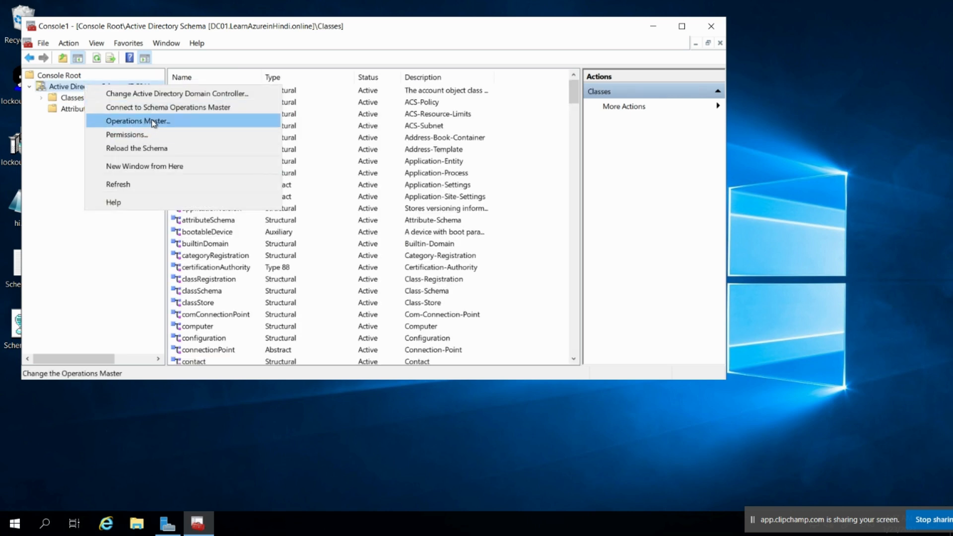
left_click(161, 123)
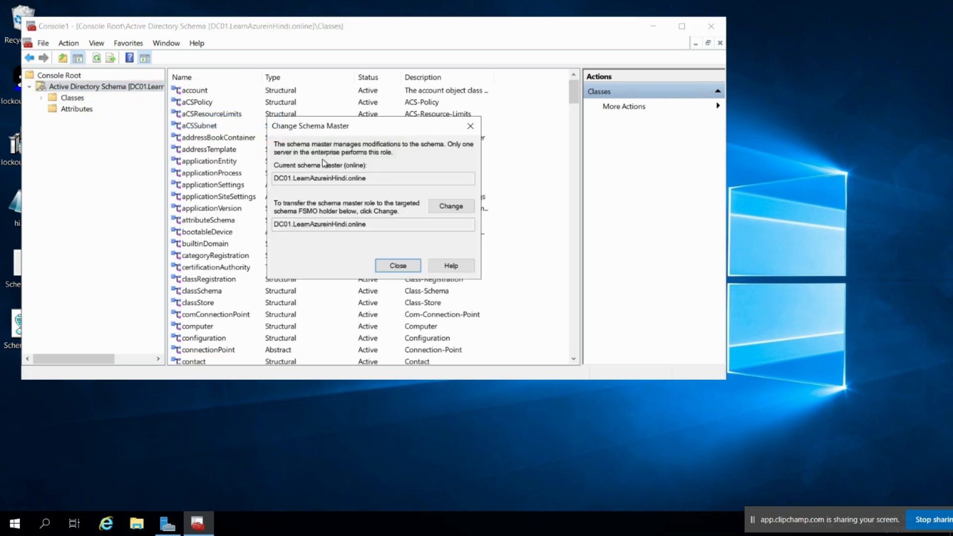
left_click(460, 212)
left_click(576, 359)
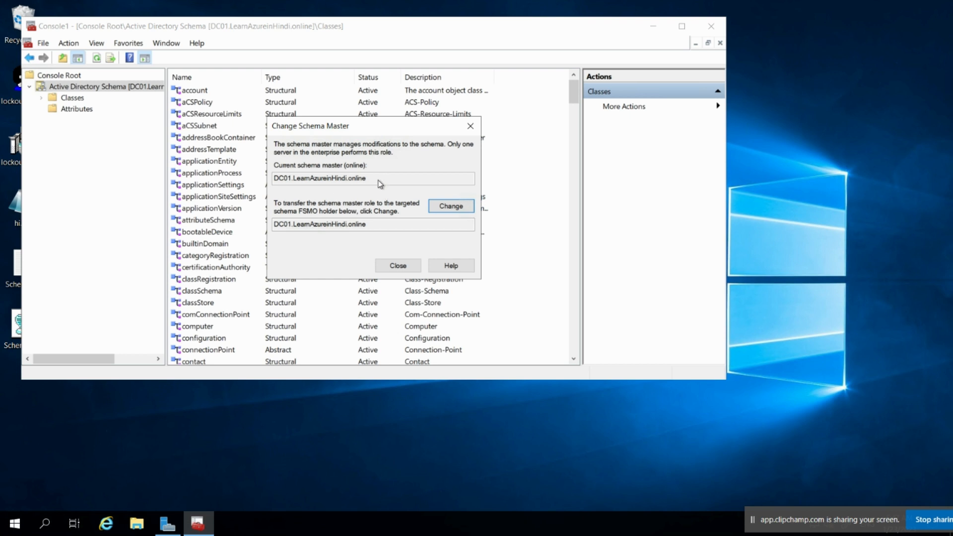
left_click(470, 126)
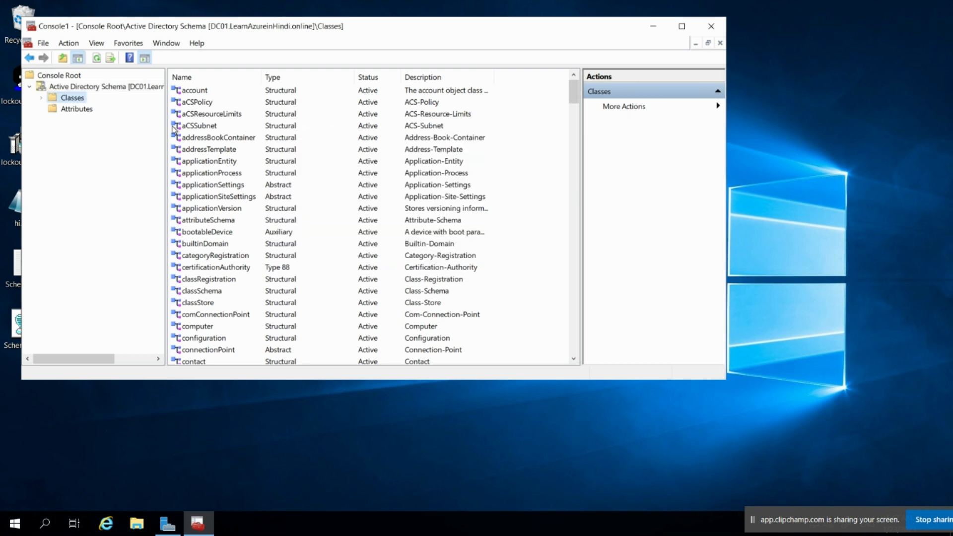
Step: Change the directory server of the Active Directory Schema snap-in to DC02.LearnAzureinHindi.online
right_click(55, 80)
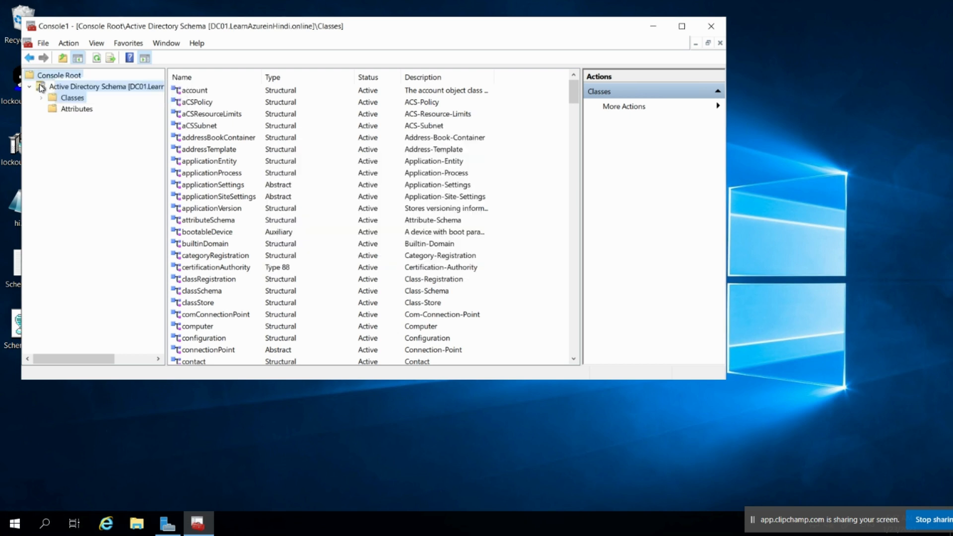
left_click(40, 84)
right_click(40, 84)
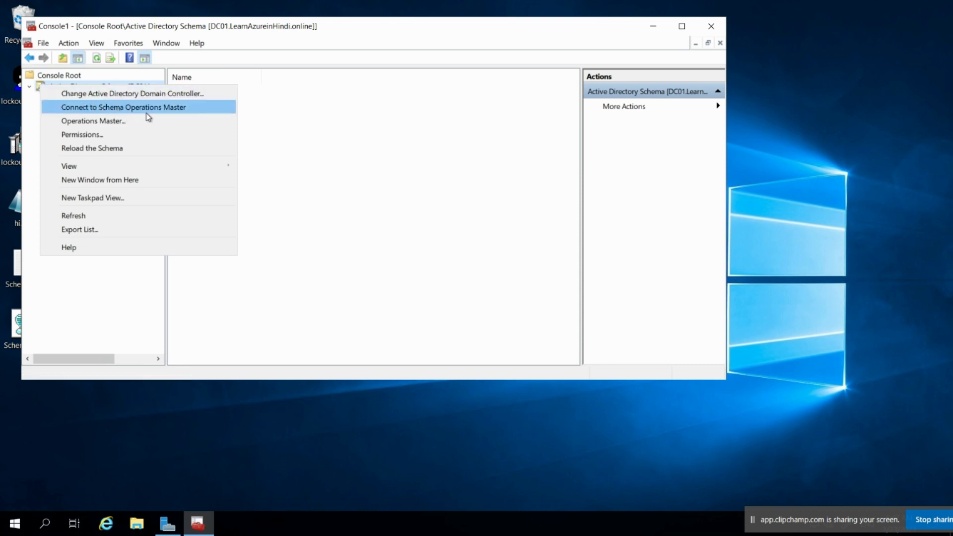
left_click(173, 95)
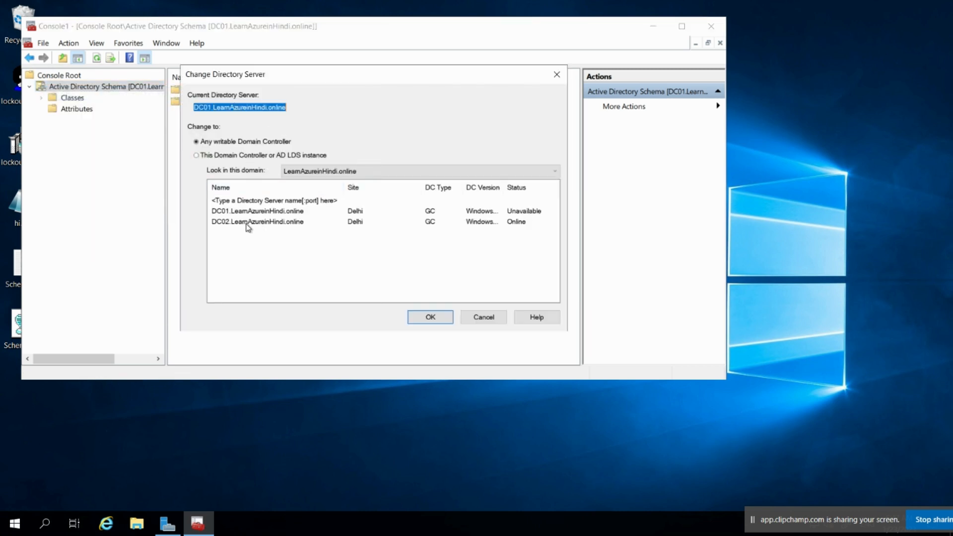
left_click(246, 224)
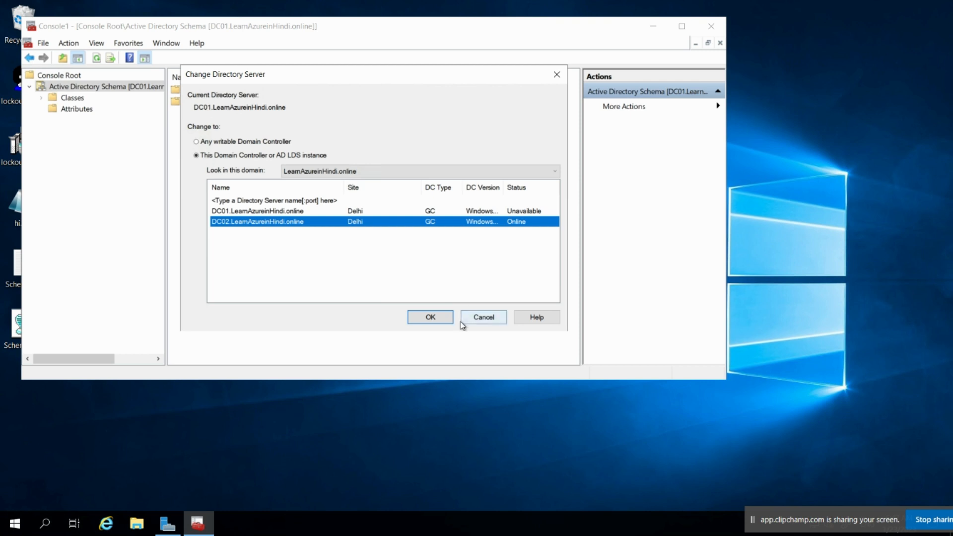
left_click(428, 317)
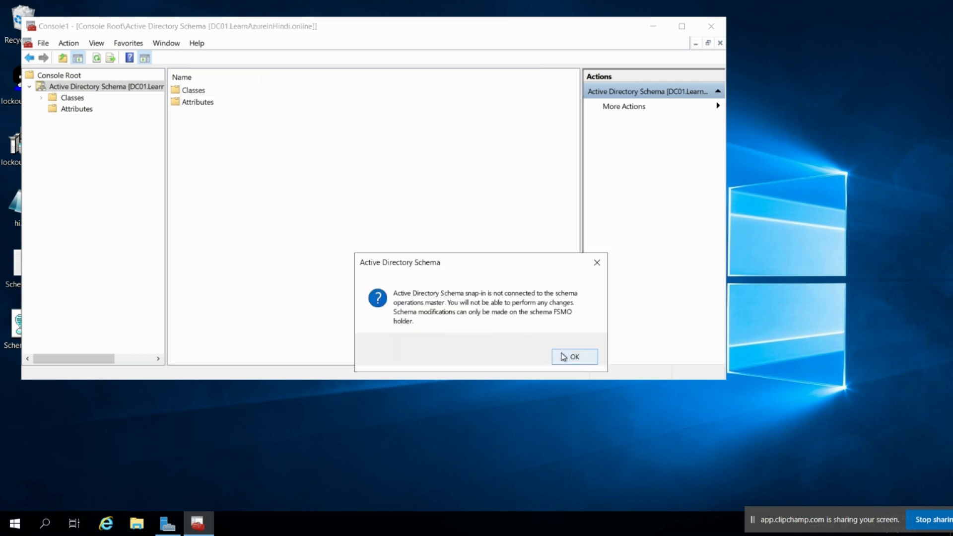
left_click(569, 356)
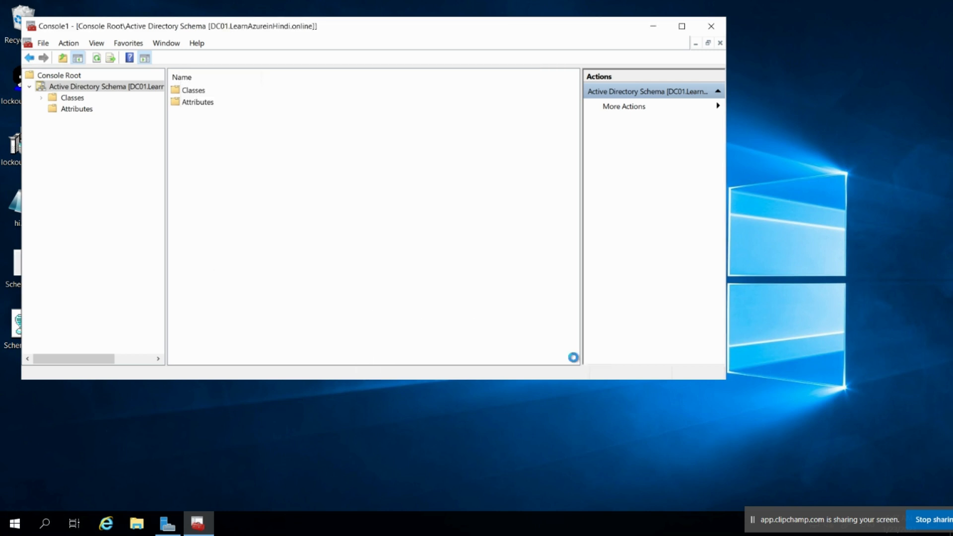
Step: Transfer the schema master role to DC02.LearnAzureinHindi.online and check the current schema master
right_click(46, 85)
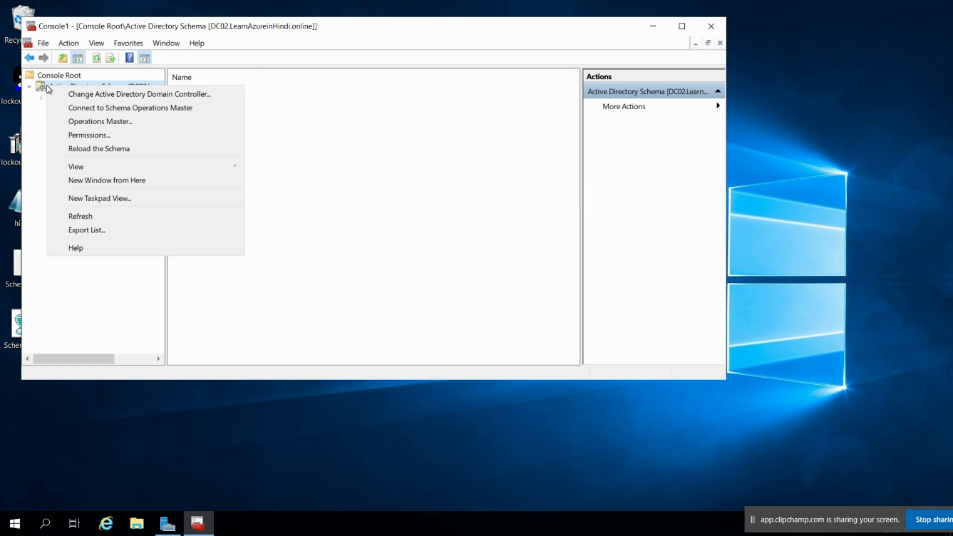
left_click(105, 122)
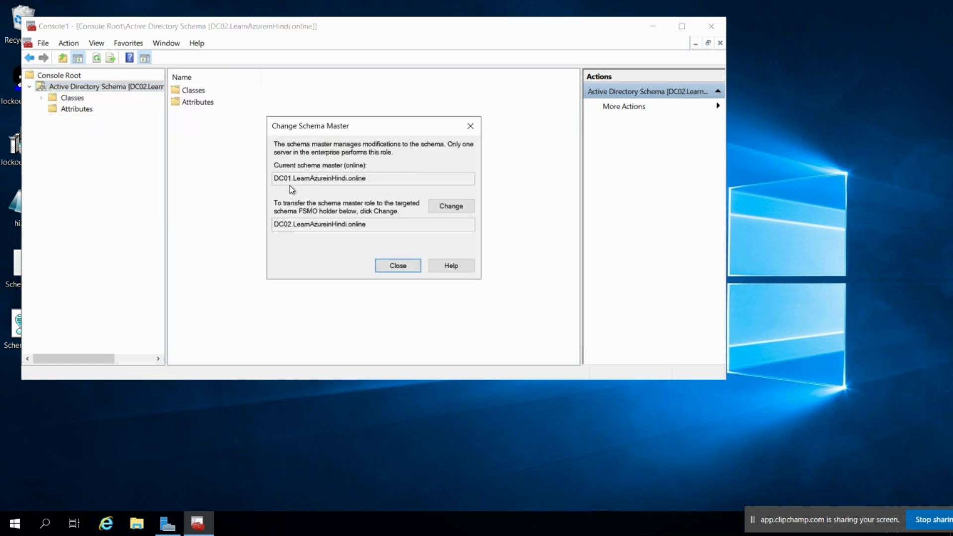
left_click(471, 209)
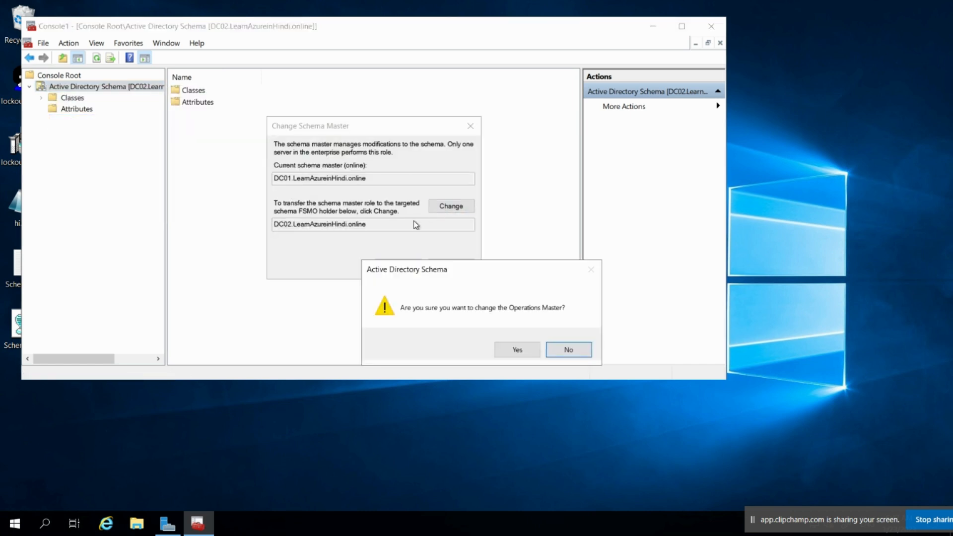
left_click(517, 354)
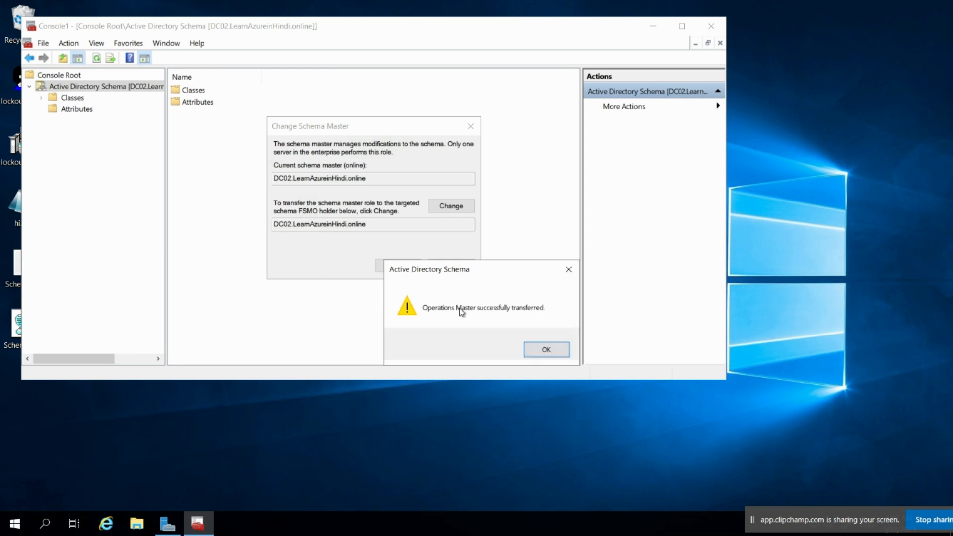
left_click(545, 350)
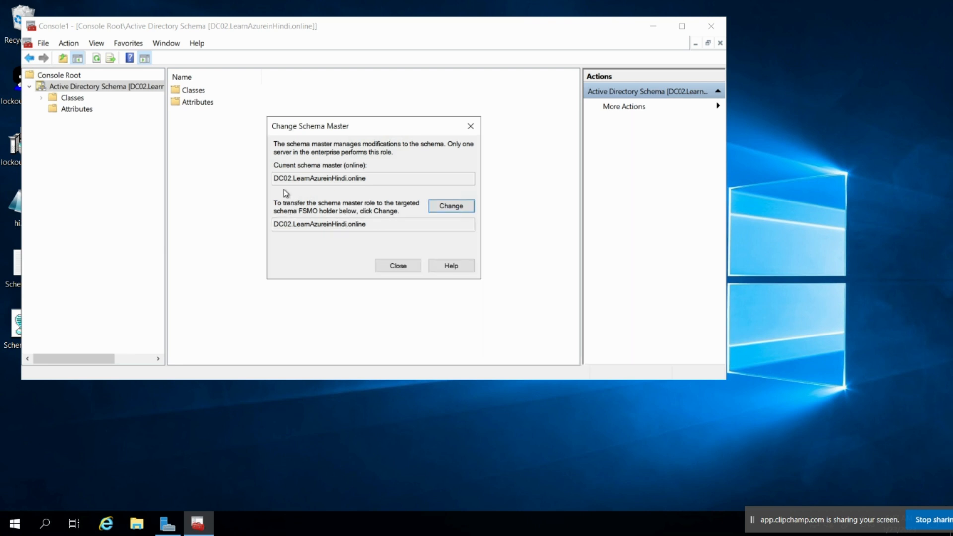
left_click_drag(279, 178, 345, 180)
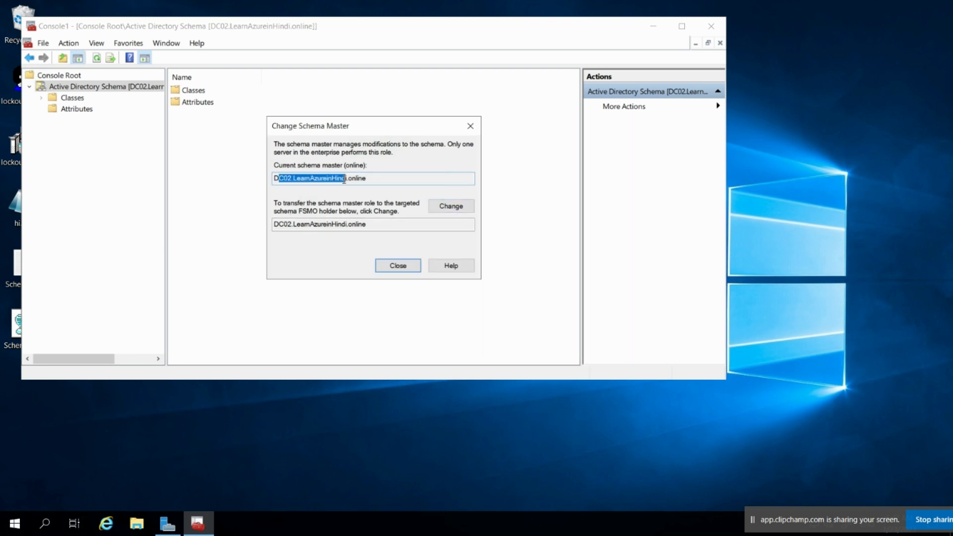
Step: Close the Change Schema Master dialog and open Active Directory Domains and Trusts from Server Manager
left_click(398, 265)
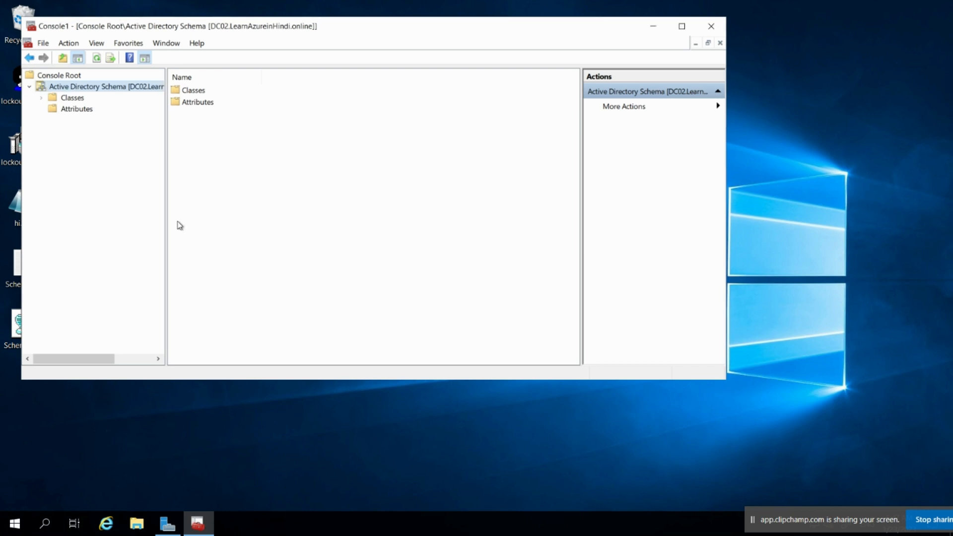
left_click(167, 524)
left_click(861, 34)
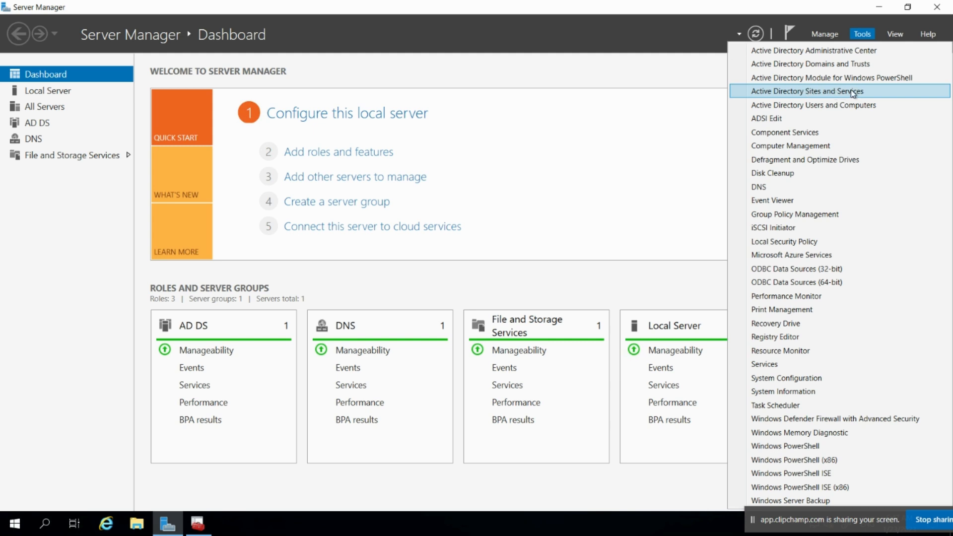
left_click(859, 63)
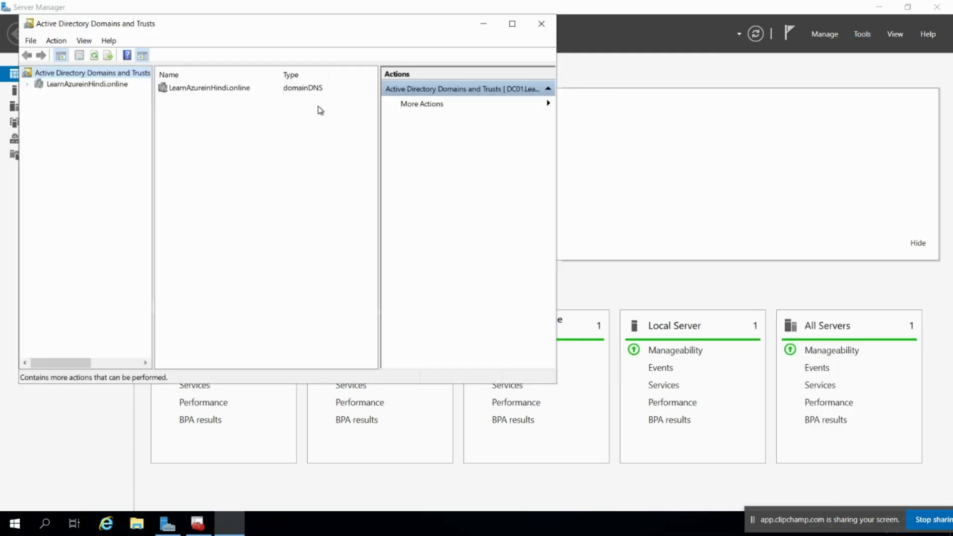
Step: Expand the LearnAzureinHindi.online domain and look through its general, trust and managed-by properties without changing anything
double_click(55, 86)
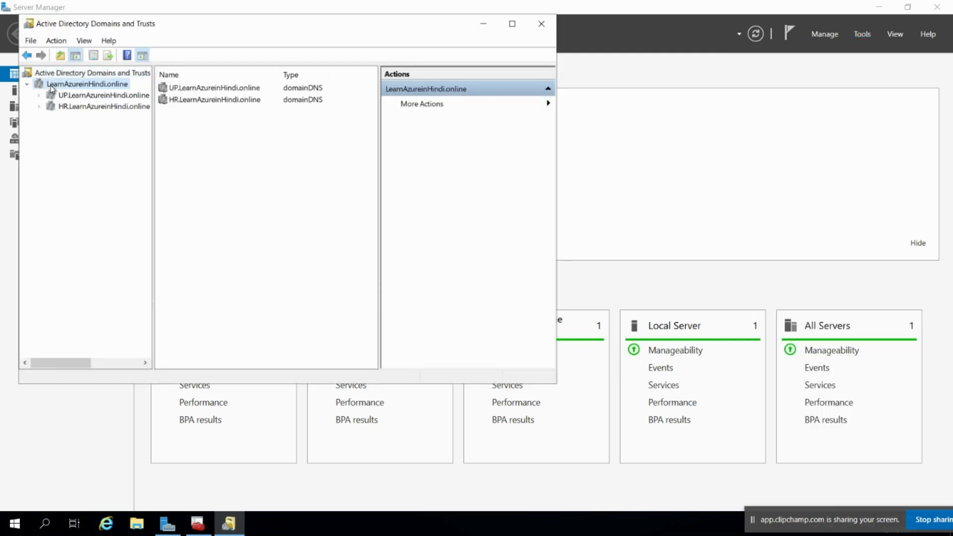
right_click(63, 89)
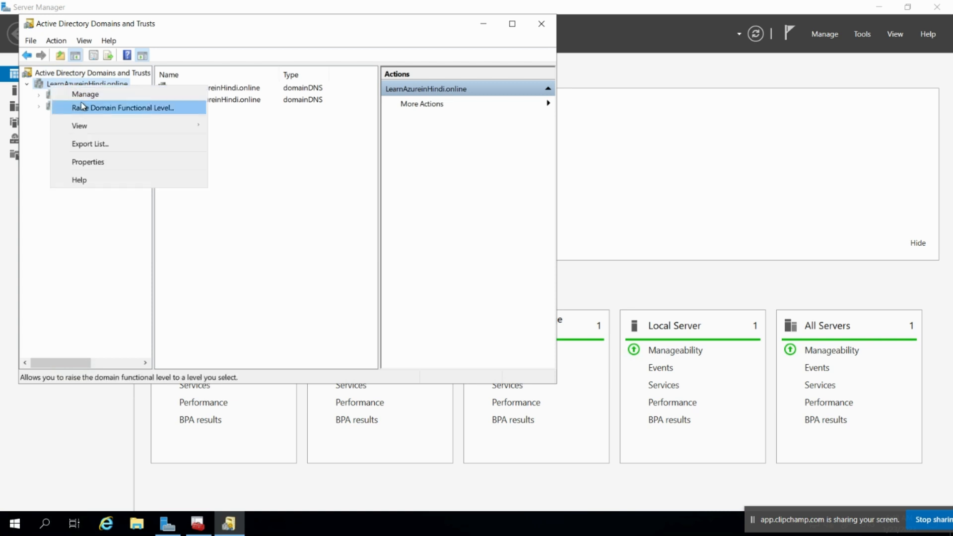
left_click(88, 163)
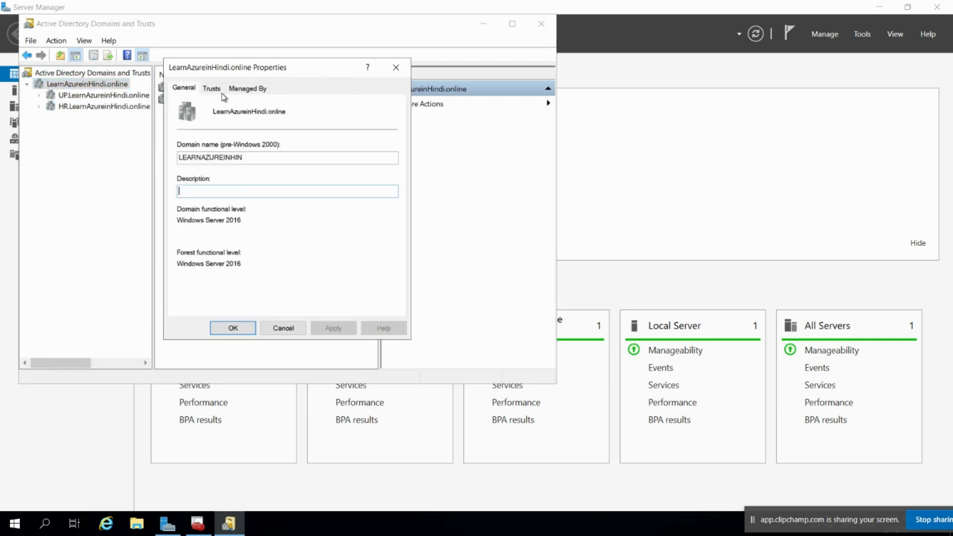
left_click(215, 90)
left_click(245, 89)
left_click(278, 328)
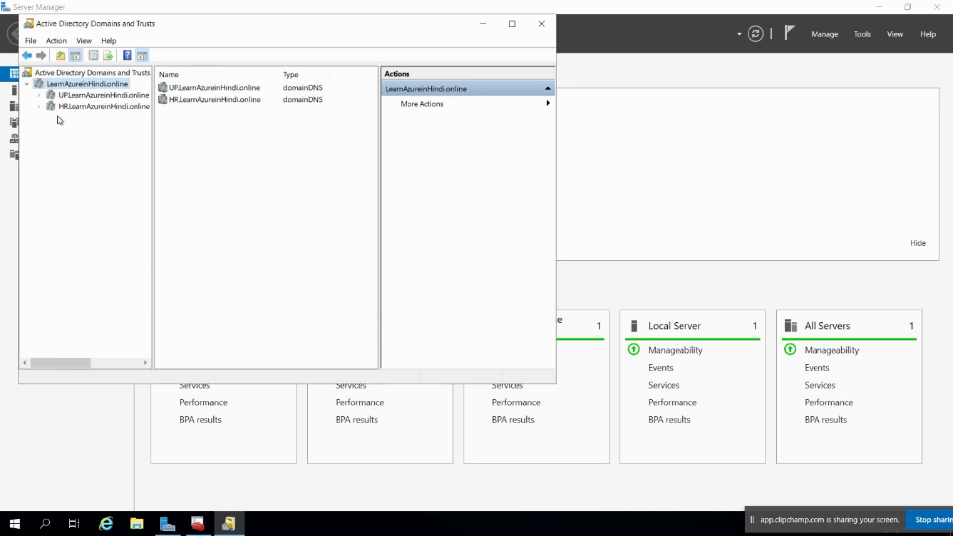
Step: Try to transfer the domain naming master role while connected to DC01.LearnAzureinHindi.online, and close the Operations Master dialog
right_click(60, 75)
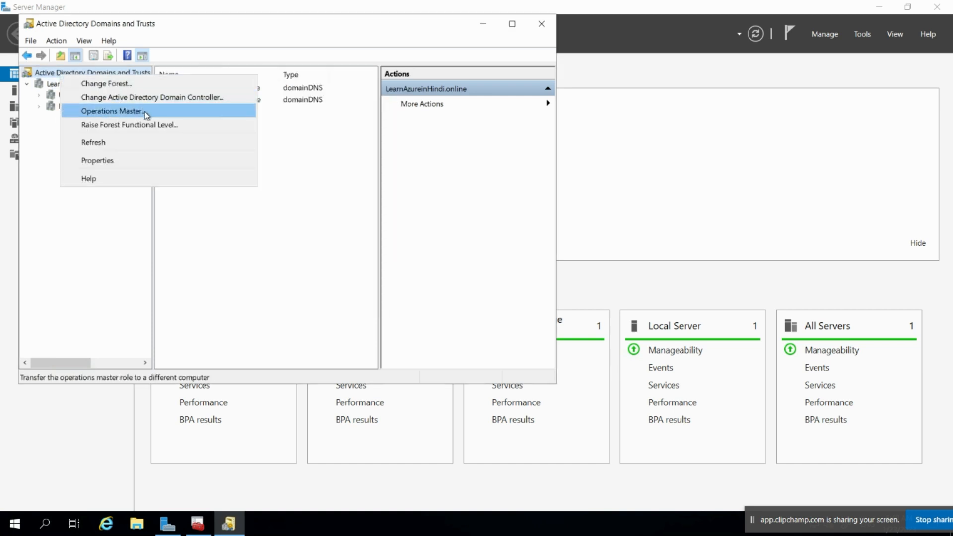
left_click(144, 114)
left_click(372, 223)
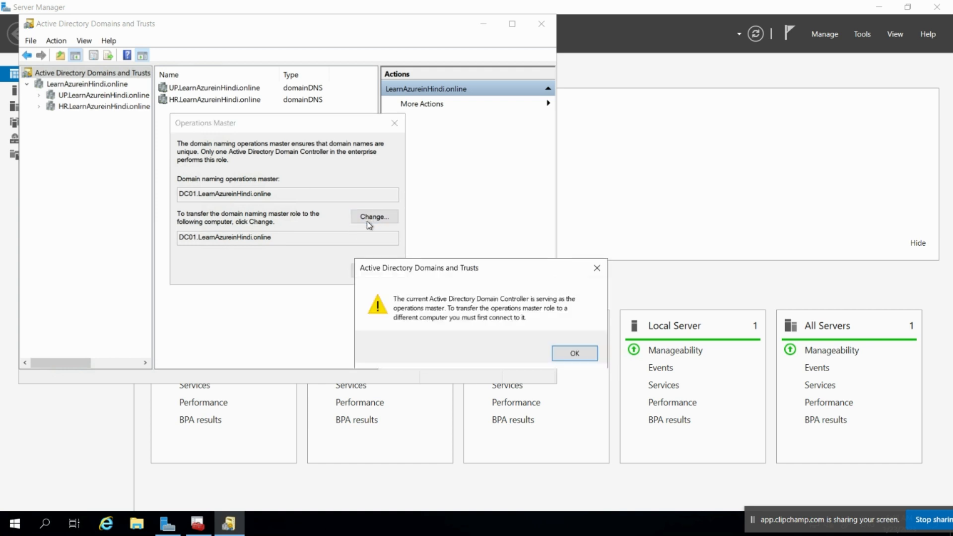
left_click(555, 354)
left_click(374, 271)
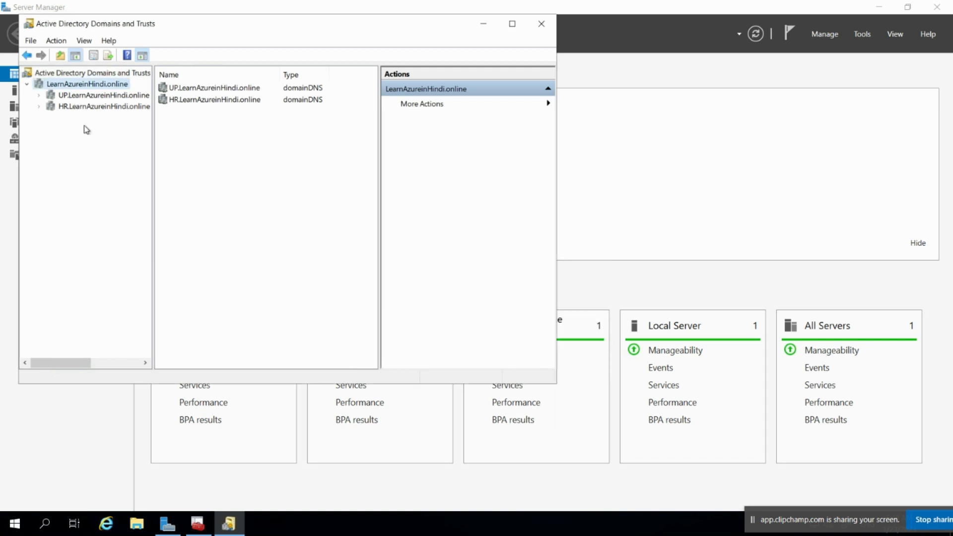
Step: Change the directory server of Active Directory Domains and Trusts to DC02.LearnAzureinHindi.online
left_click(63, 73)
right_click(63, 72)
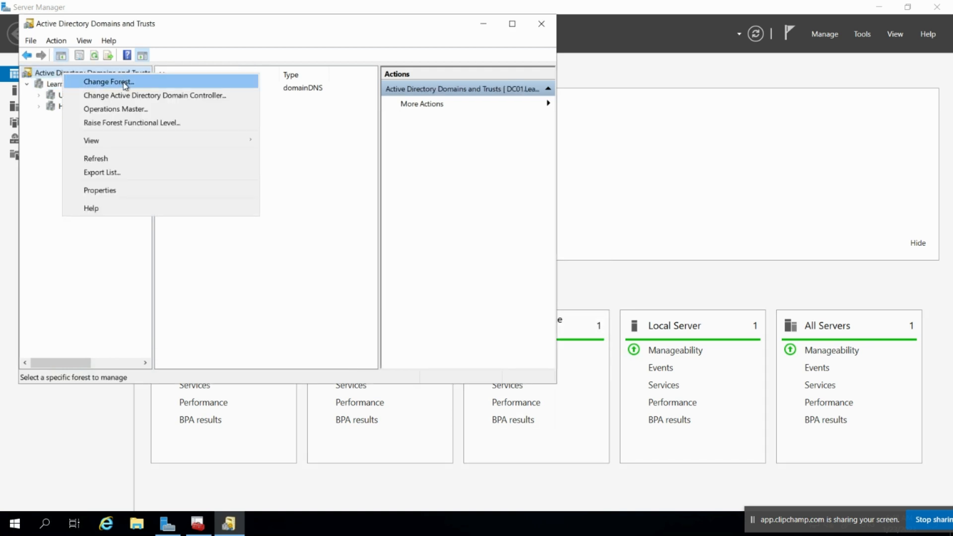
left_click(183, 97)
left_click(159, 224)
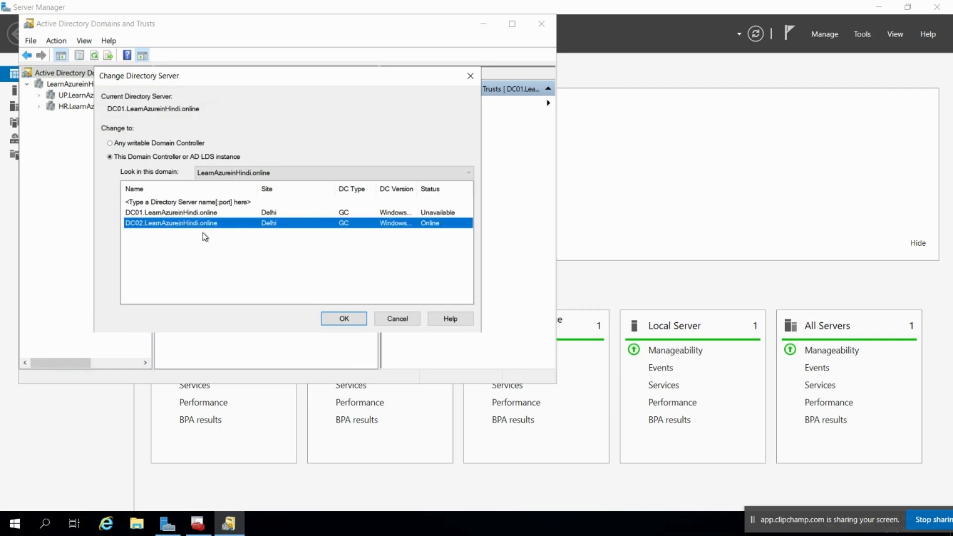
left_click(351, 324)
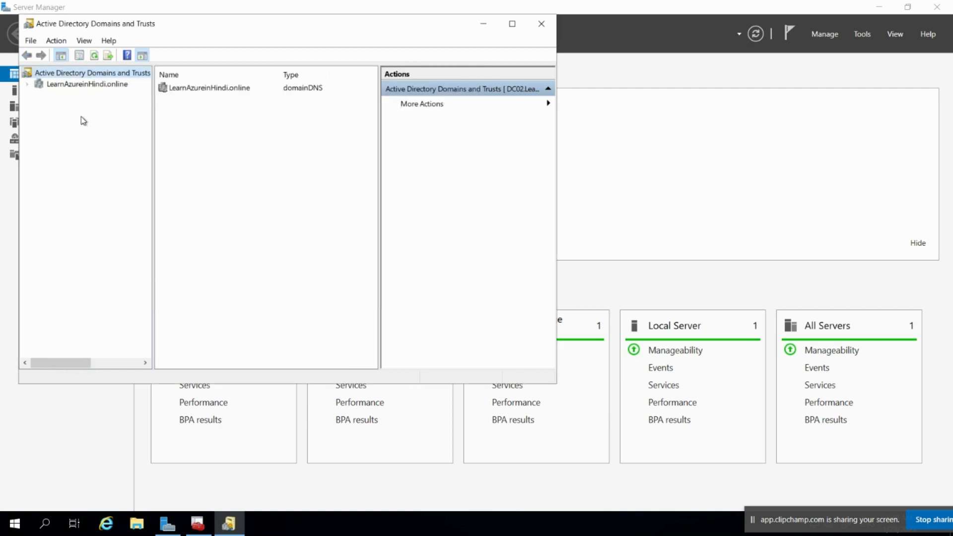
Step: Transfer the domain naming master role to DC02.LearnAzureinHindi.online, check the current role holder, and close Active Directory Domains and Trusts
double_click(51, 86)
right_click(52, 87)
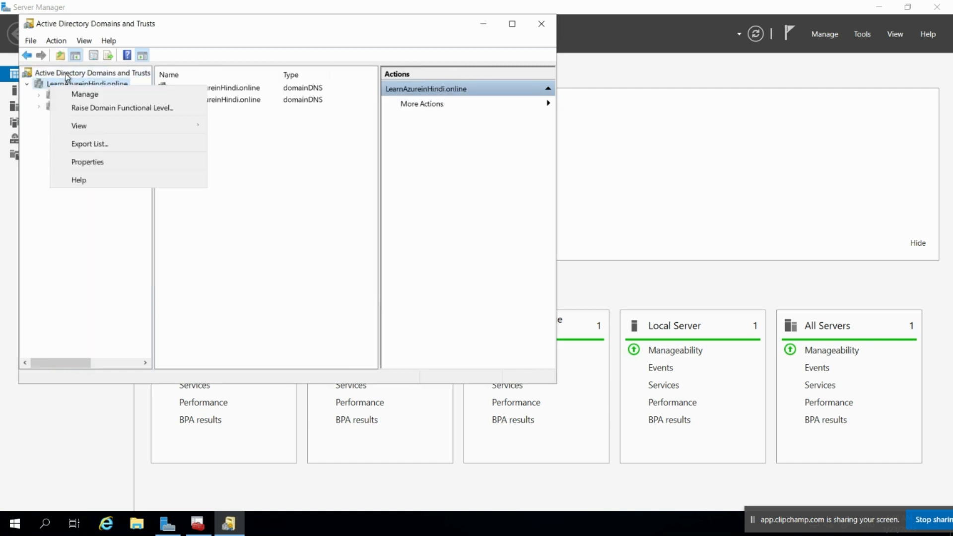
left_click(66, 74)
right_click(66, 74)
left_click(110, 110)
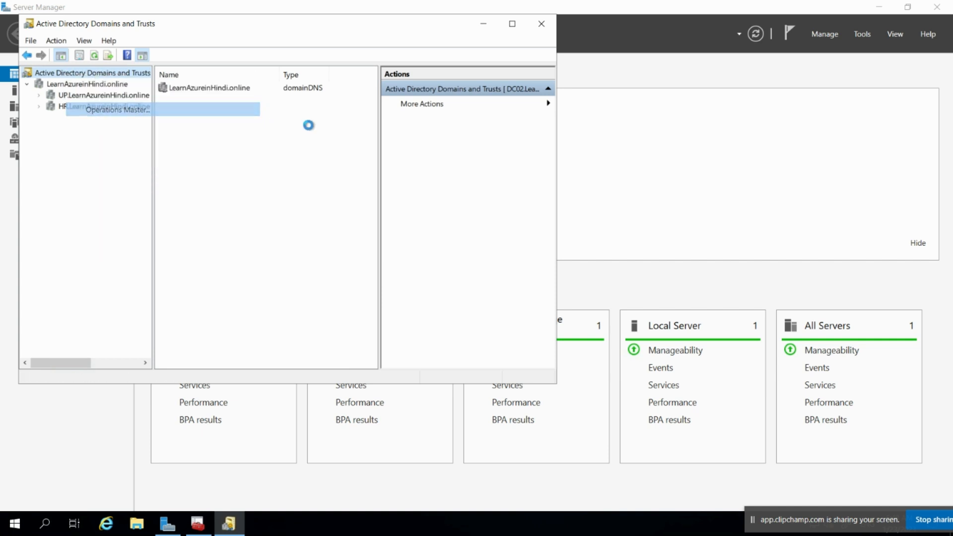
left_click(374, 217)
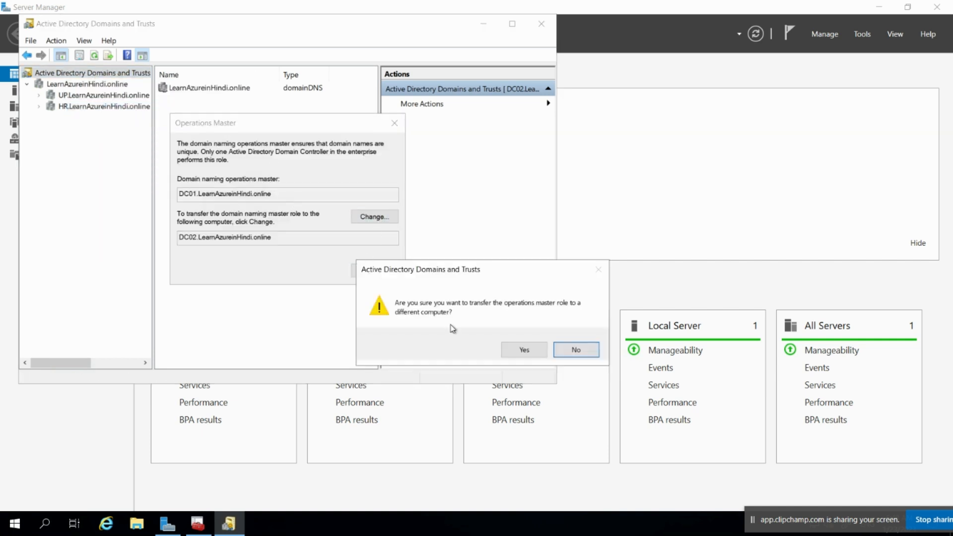
left_click(522, 348)
left_click(558, 348)
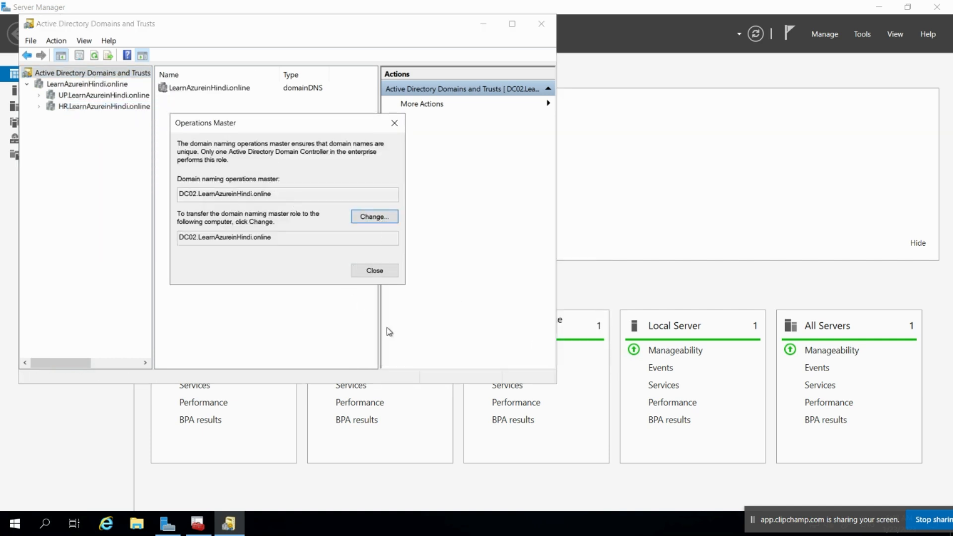
left_click_drag(277, 195, 132, 188)
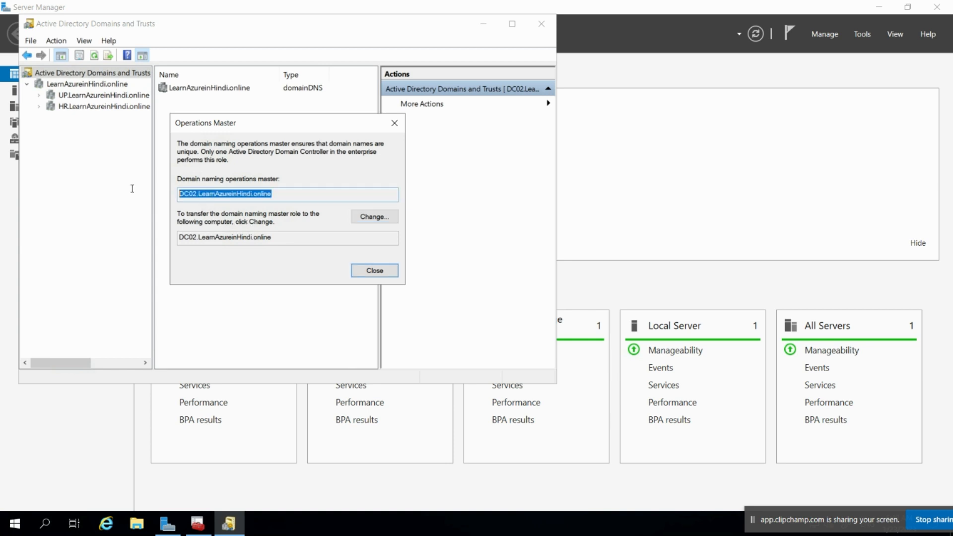
left_click(395, 277)
left_click(542, 24)
Step: Switch to the Drawing8 diagram in EdrawMax and undo the deletion of the DC01 server and the move of its "5 roles" label
mouse_move(512, 3)
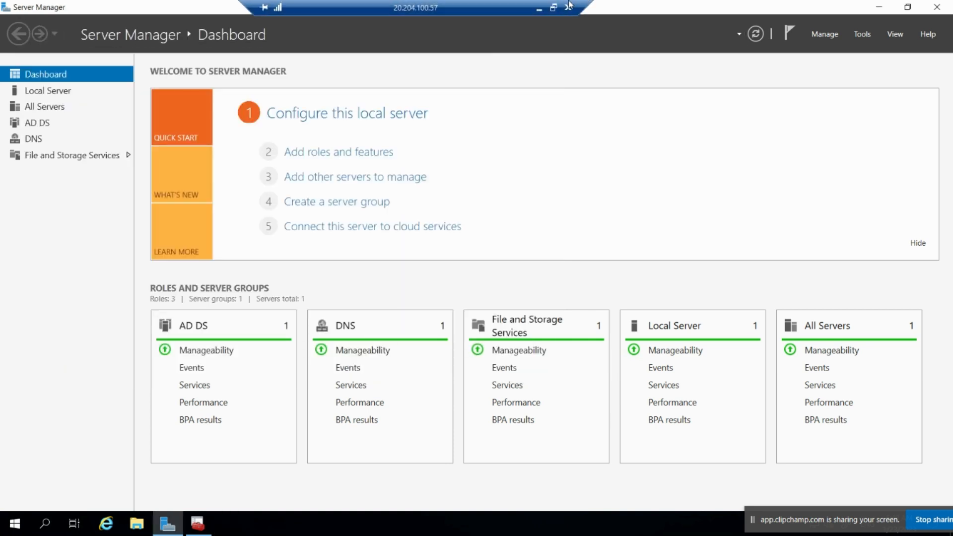
left_click(539, 8)
mouse_move(715, 521)
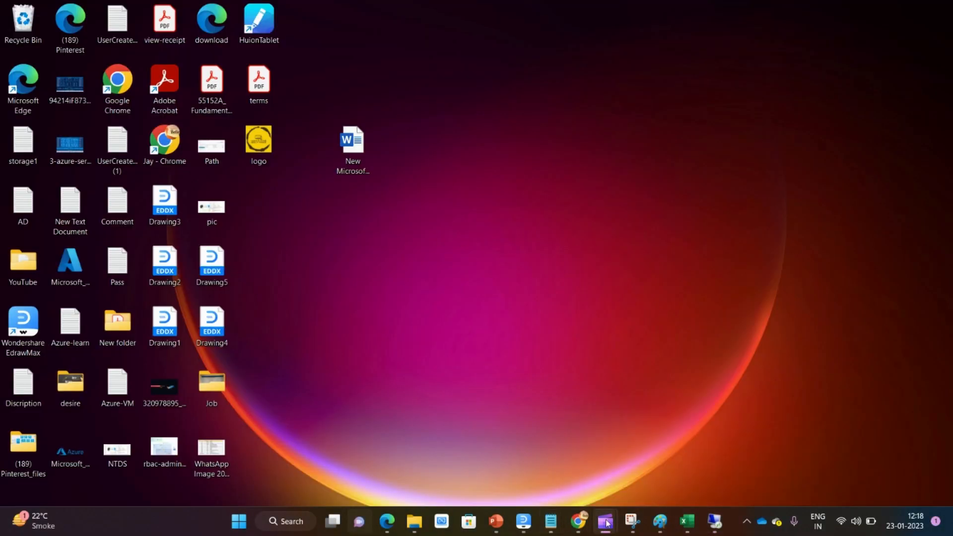
left_click(524, 521)
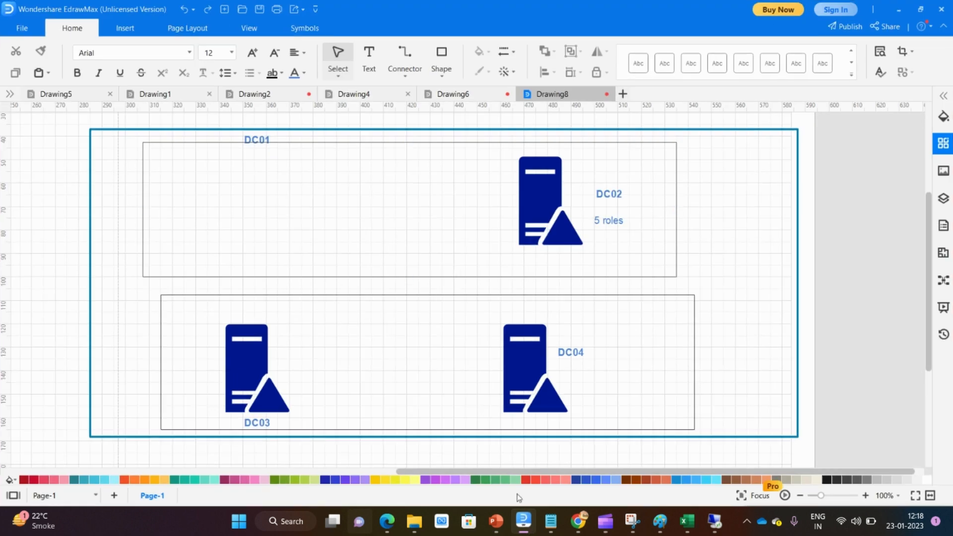
left_click(314, 187)
key("ctrl+z")
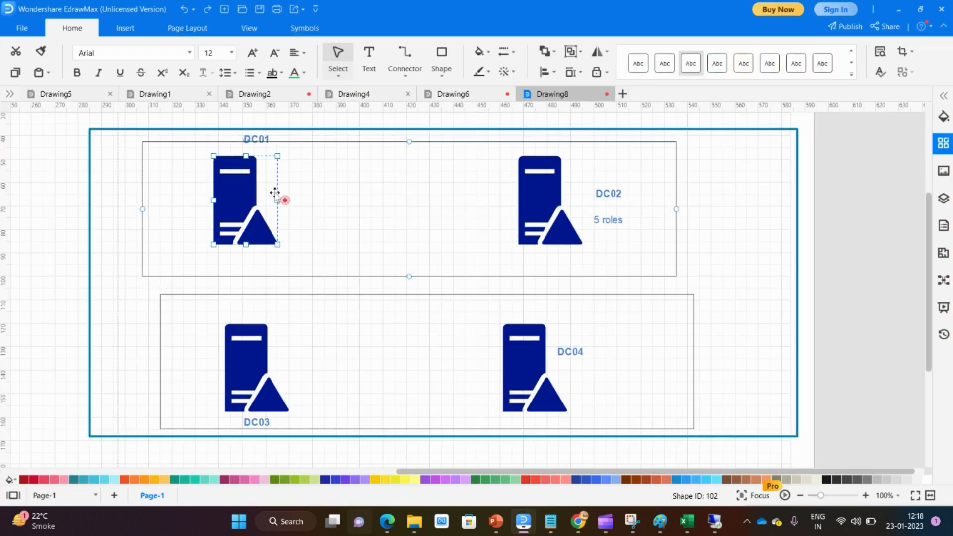
left_click(254, 195)
key("ctrl+z")
left_click(253, 197)
left_click(248, 196)
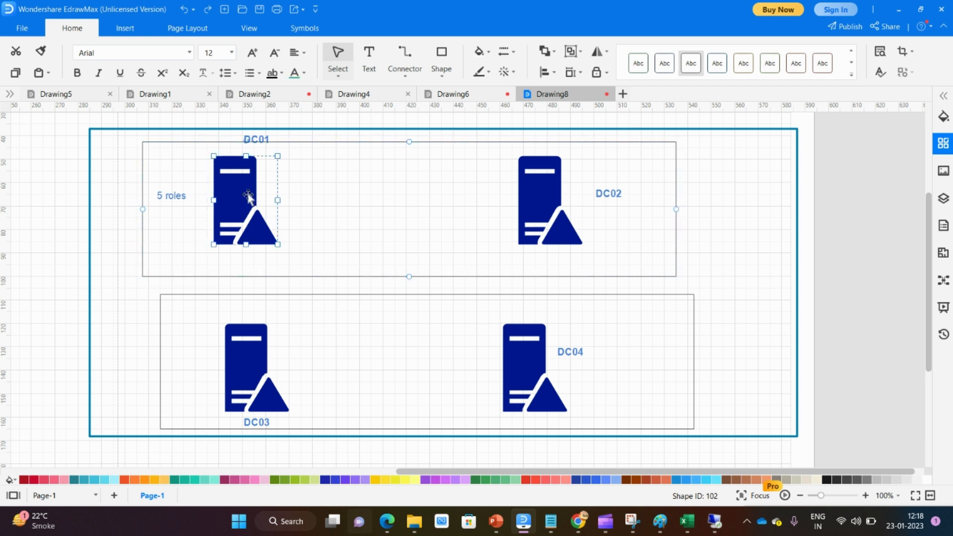
key("Delete")
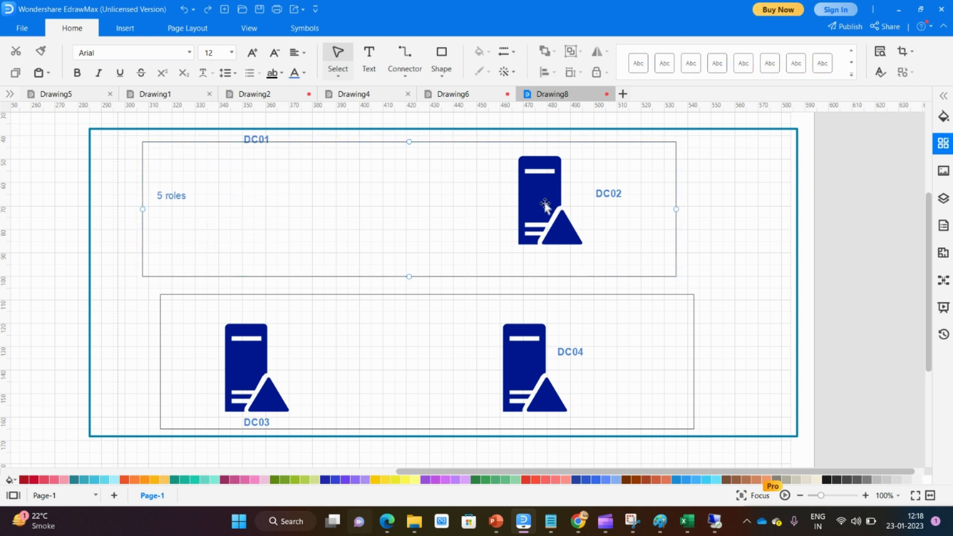
key("ctrl+z")
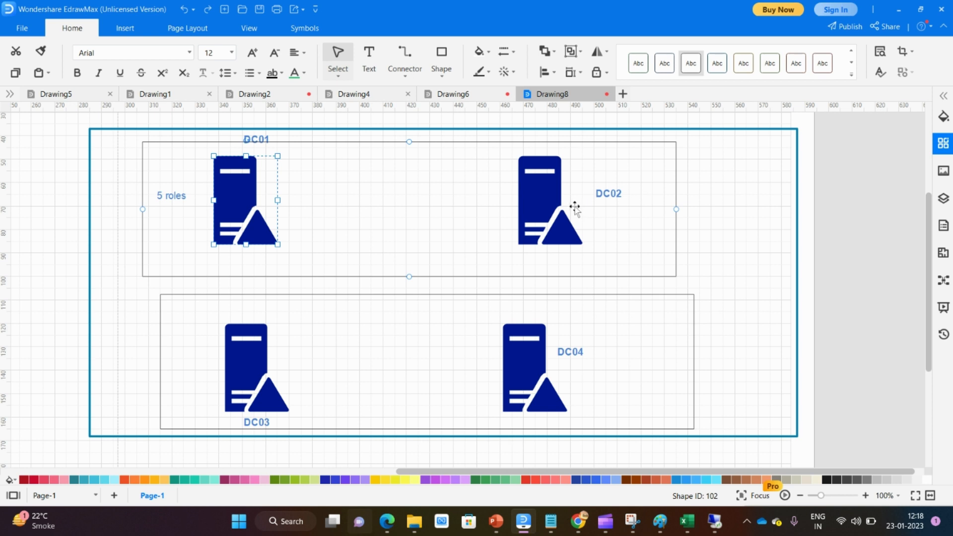
Step: Shift the upper domain box slightly to the left and delete the server shape beside the DC02 label
left_click_drag(575, 207, 568, 207)
left_click(538, 205)
key("Delete")
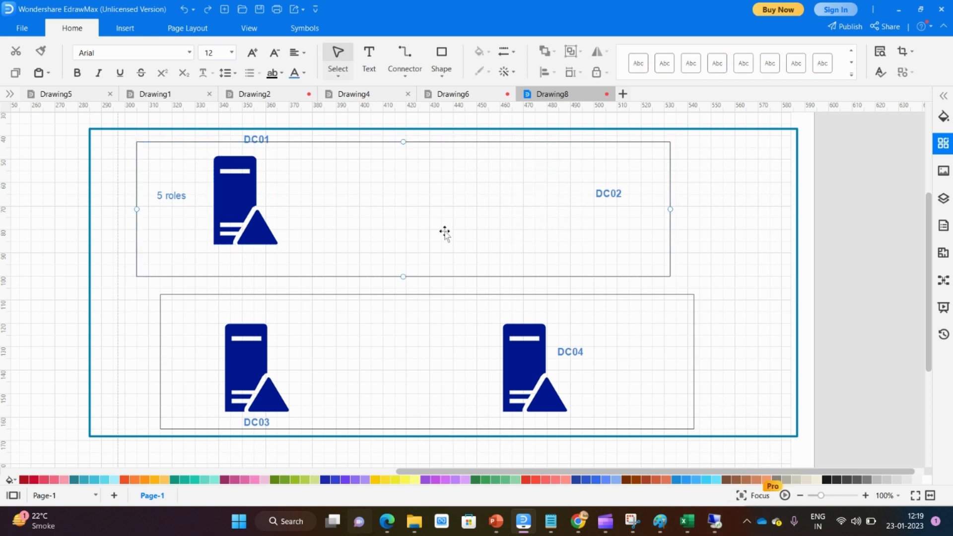
Step: View the RID operations master in the HR-DC01 remote session, and minimize the session
left_click(715, 523)
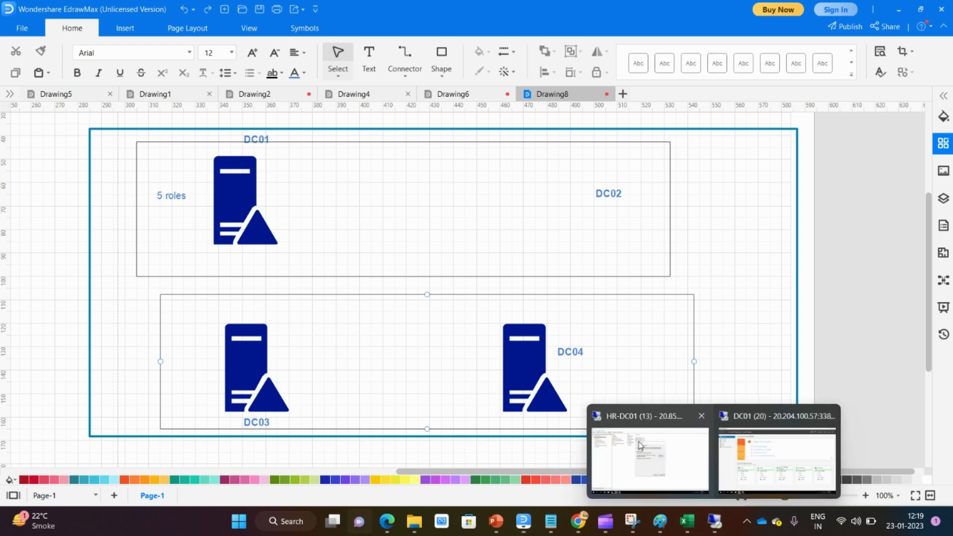
left_click(646, 452)
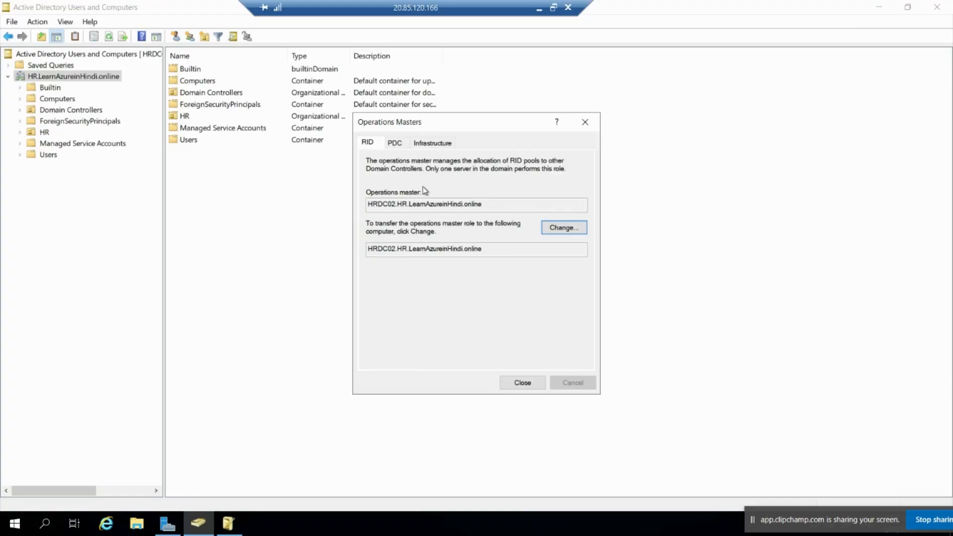
left_click(537, 7)
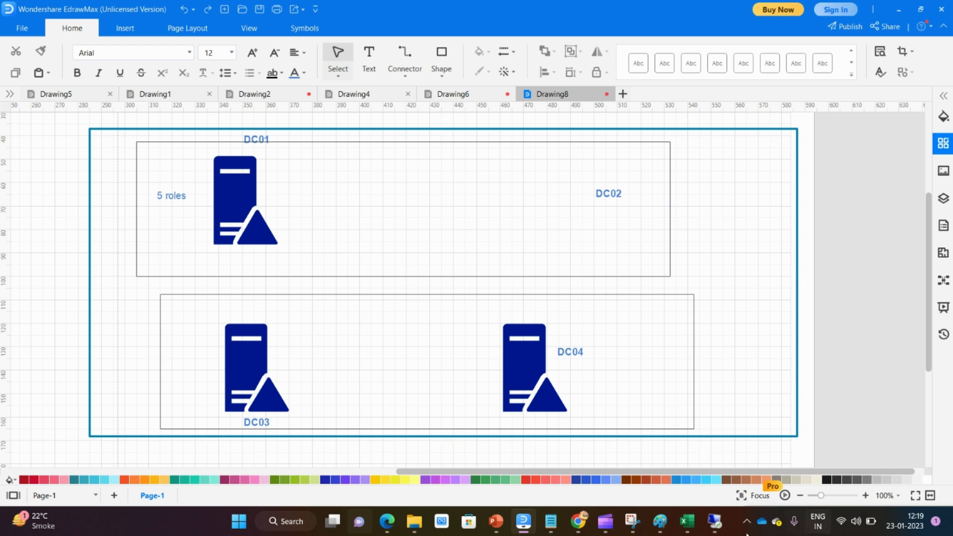
Step: Switch to the Azure portal in Chrome and check DC02's private IP address and power status in the virtual machines list
left_click(478, 435)
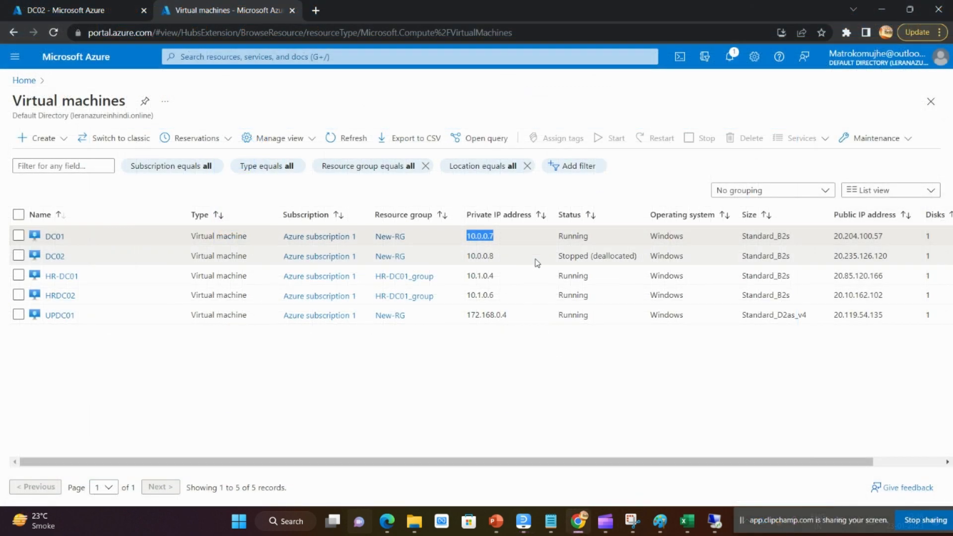
left_click_drag(496, 256, 452, 257)
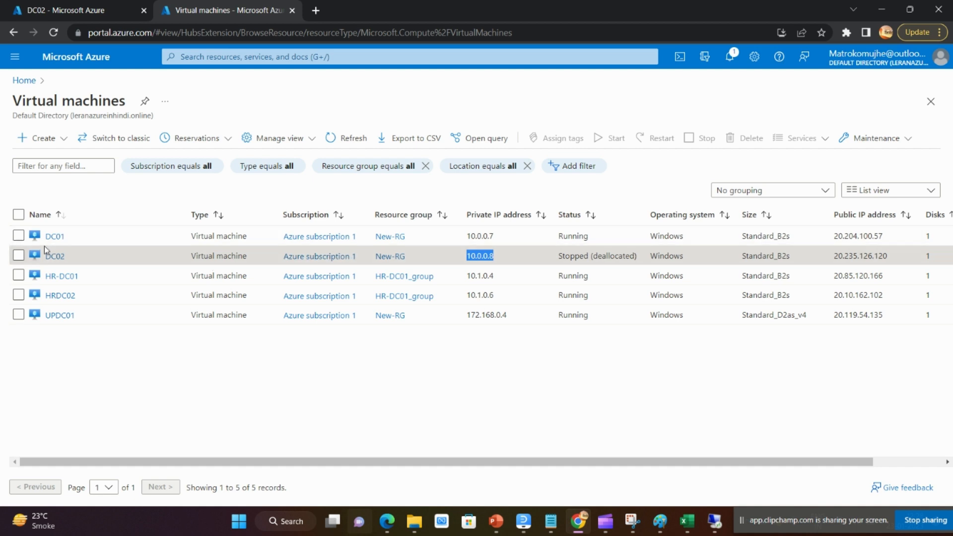
left_click_drag(73, 258, 45, 257)
left_click_drag(495, 257, 438, 260)
left_click_drag(657, 258, 533, 261)
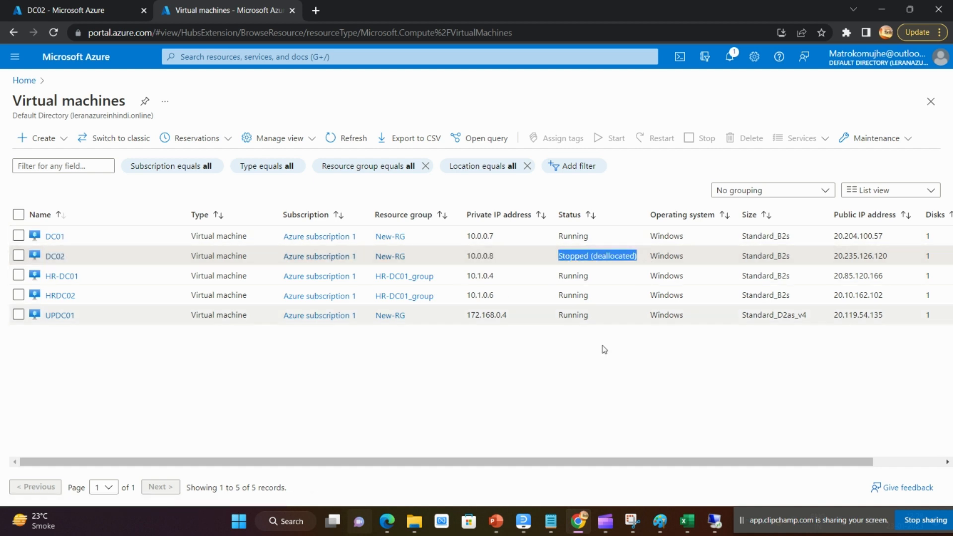
Step: Switch to the DC01 remote session and open an elevated Windows PowerShell window, approving the User Account Control request
mouse_move(713, 522)
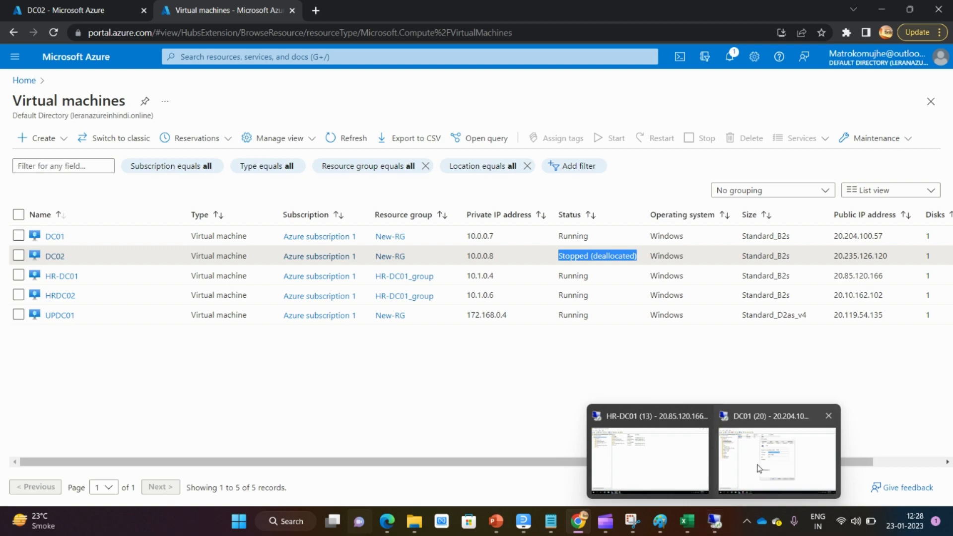
left_click(778, 457)
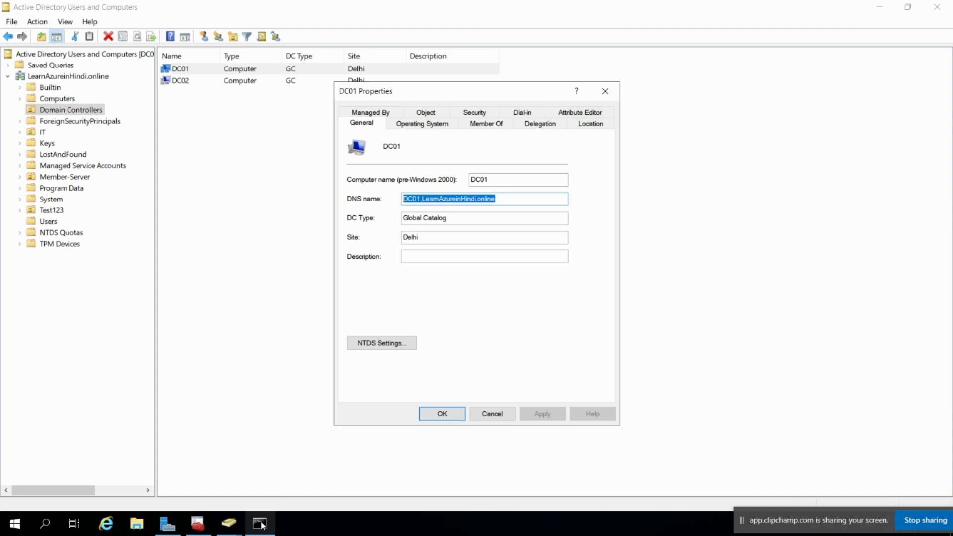
mouse_move(262, 524)
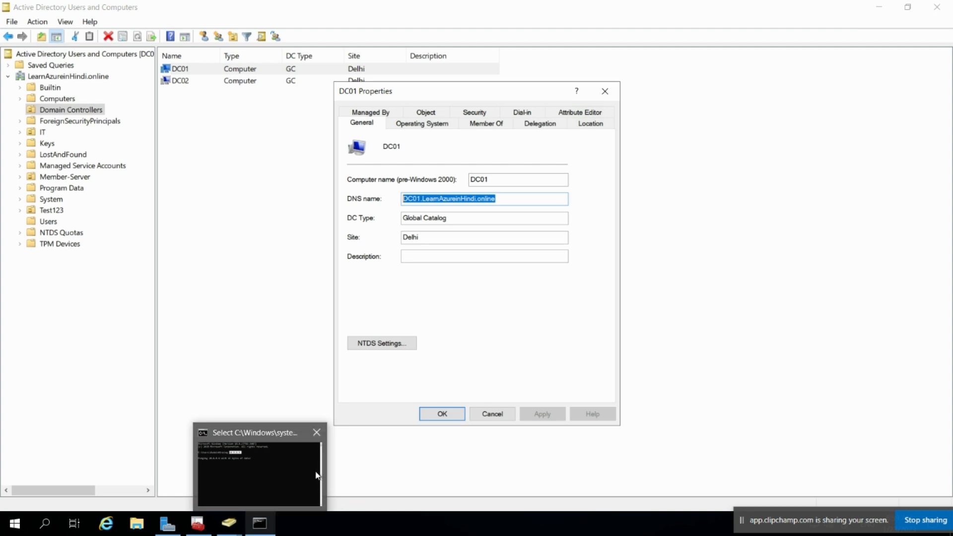
left_click(365, 529)
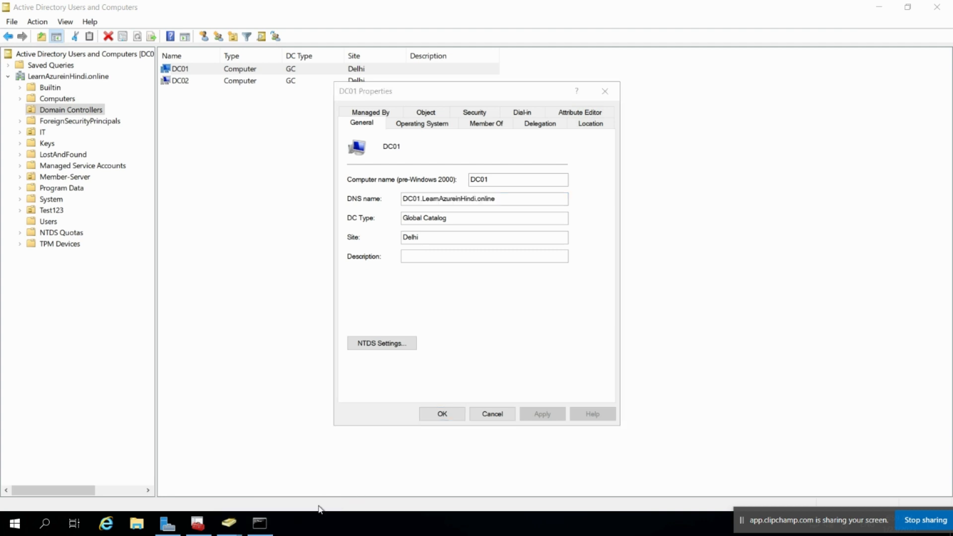
right_click(15, 524)
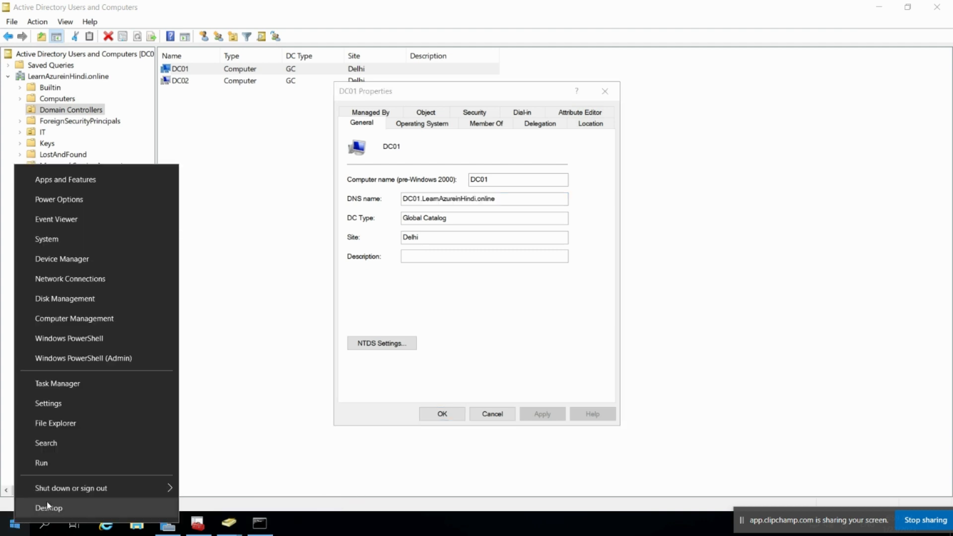
left_click(124, 359)
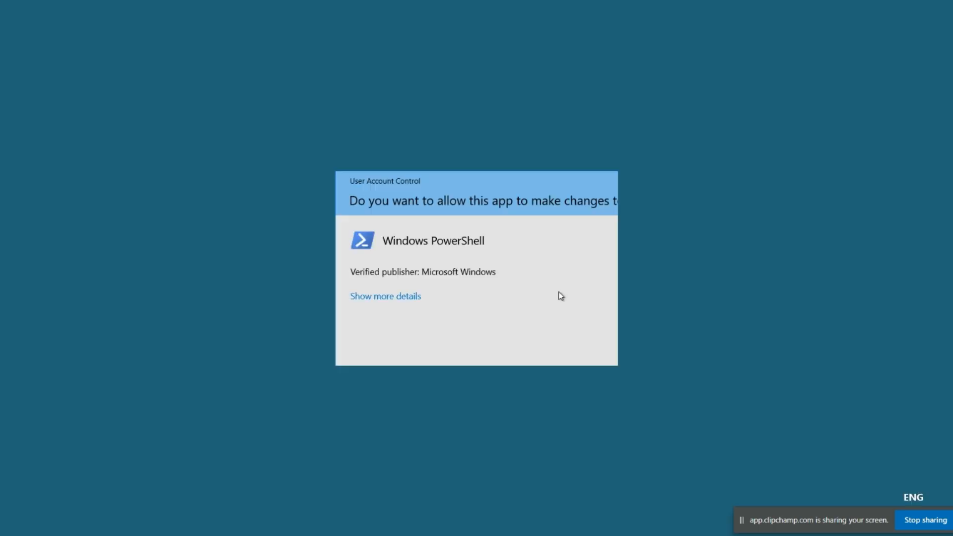
left_click(416, 342)
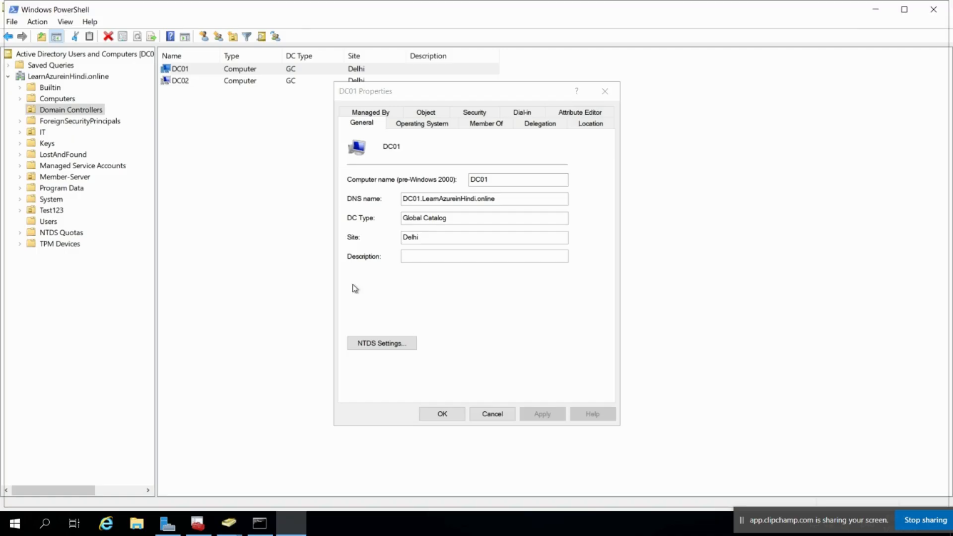
type("DC01.LearnAzureinHindi.online")
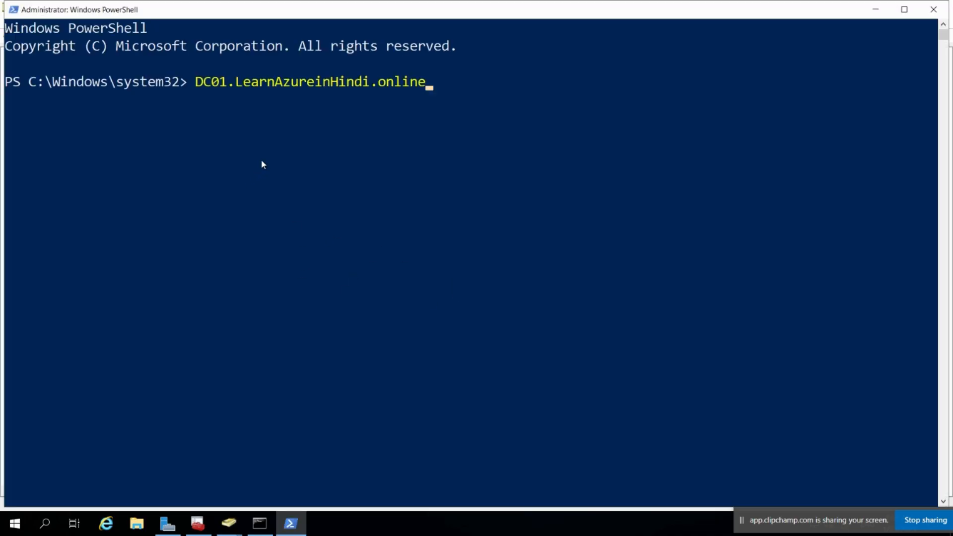
key("BackSpace")
key("BackSpace")
key("BackSpace")
key("BackSpace")
key("BackSpace")
key("BackSpace")
key("BackSpace")
key("BackSpace")
key("BackSpace")
key("BackSpace")
key("BackSpace")
key("BackSpace")
key("BackSpace")
key("BackSpace")
key("BackSpace")
key("BackSpace")
key("BackSpace")
key("BackSpace")
key("BackSpace")
key("BackSpace")
key("BackSpace")
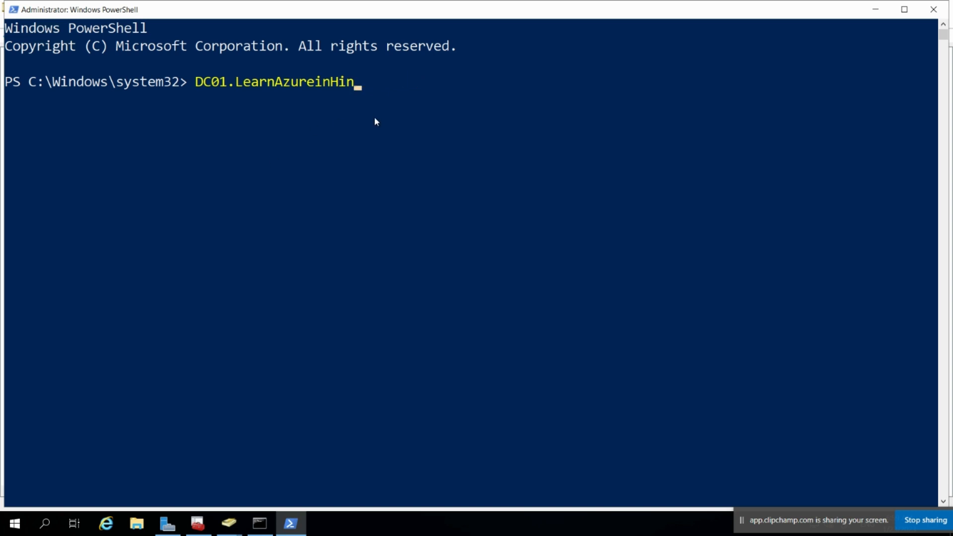
Step: Enter the Move-ADDirectoryServerOperationMasterRole cmdlet name at the PowerShell prompt
type("mov")
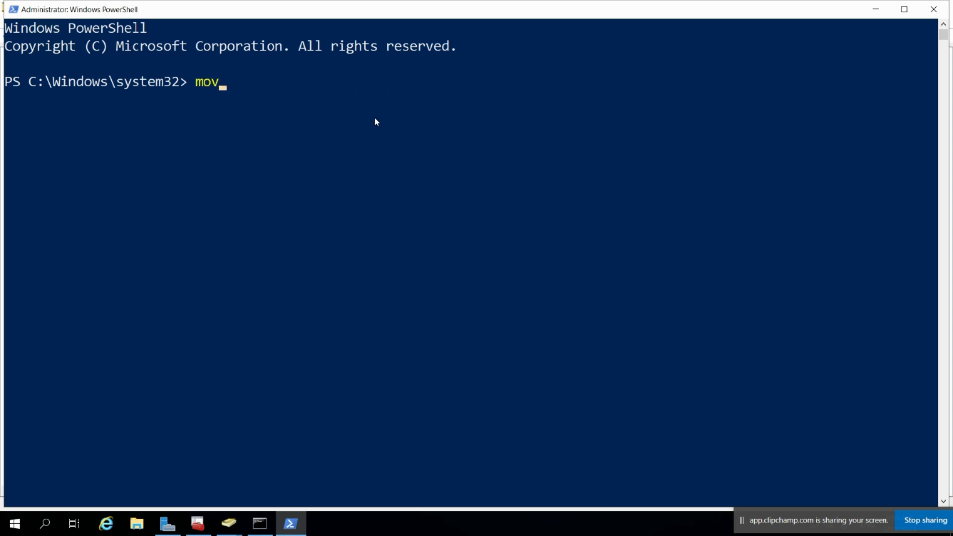
type("e-add")
key("Tab")
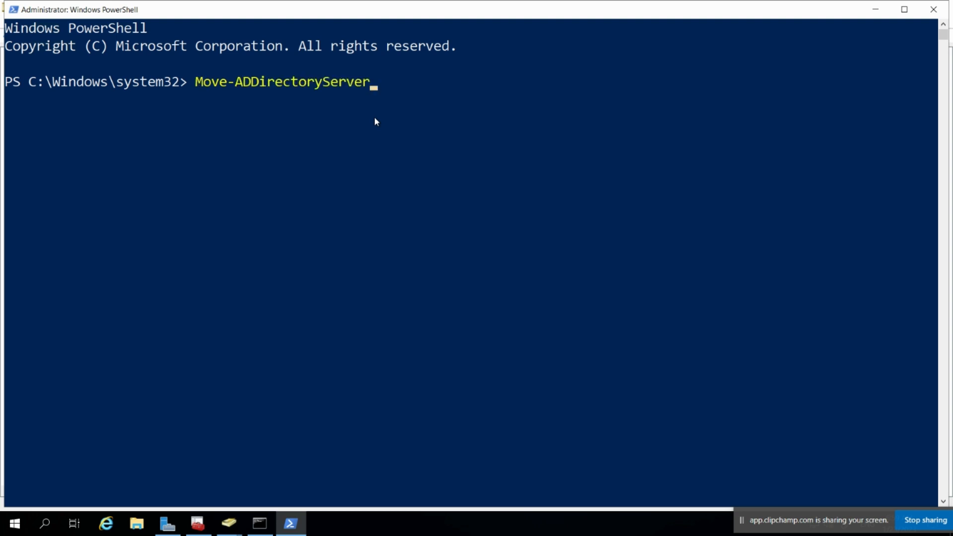
key("Tab")
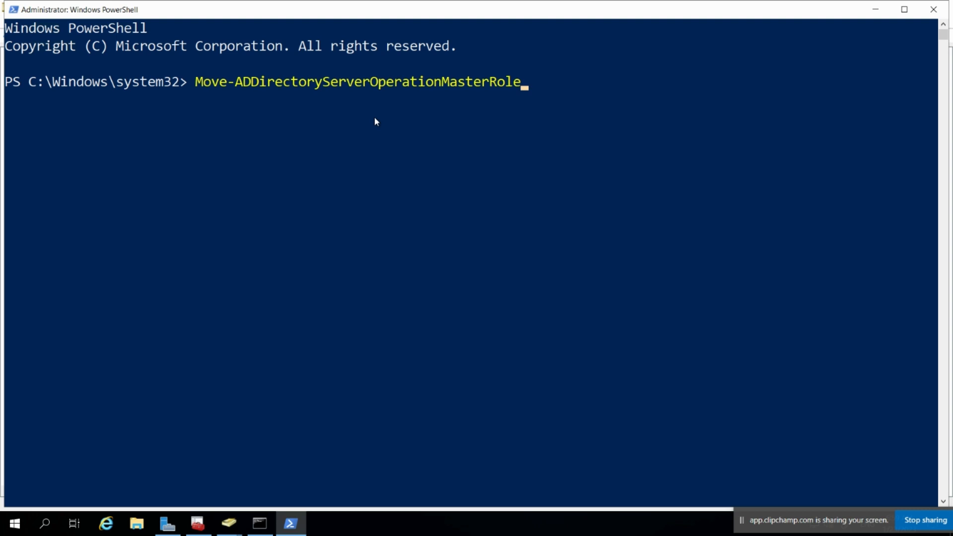
Step: Add the -Identity parameter with DC01 as the target server, without the domain suffix
type("-i")
key("Tab")
type("DC01.LearnAzureinHindi.online")
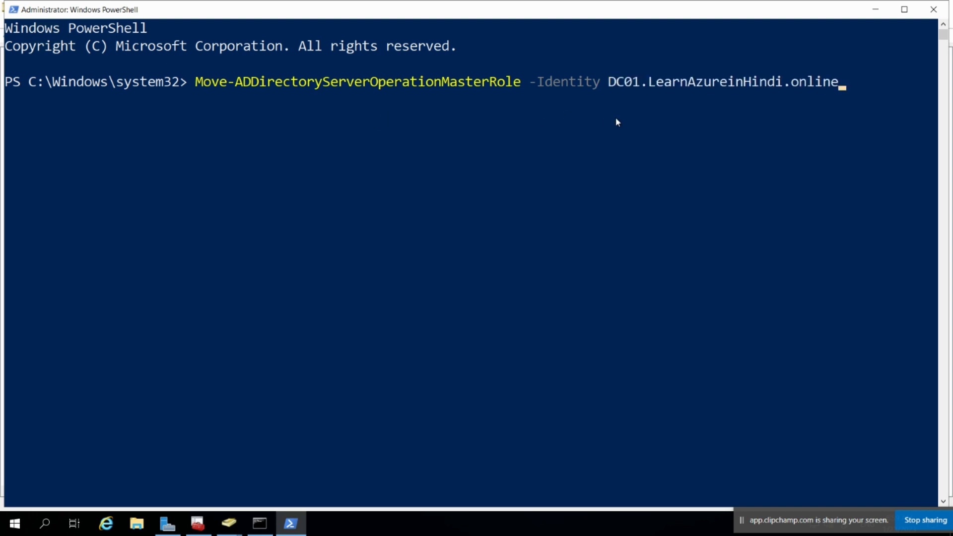
key("BackSpace")
key("BackSpace")
key("BackSpace")
key("BackSpace")
key("BackSpace")
key("BackSpace")
key("BackSpace")
key("BackSpace")
key("BackSpace")
key("BackSpace")
key("BackSpace")
key("BackSpace")
key("BackSpace")
key("BackSpace")
key("BackSpace")
key("BackSpace")
key("BackSpace")
key("BackSpace")
key("BackSpace")
key("BackSpace")
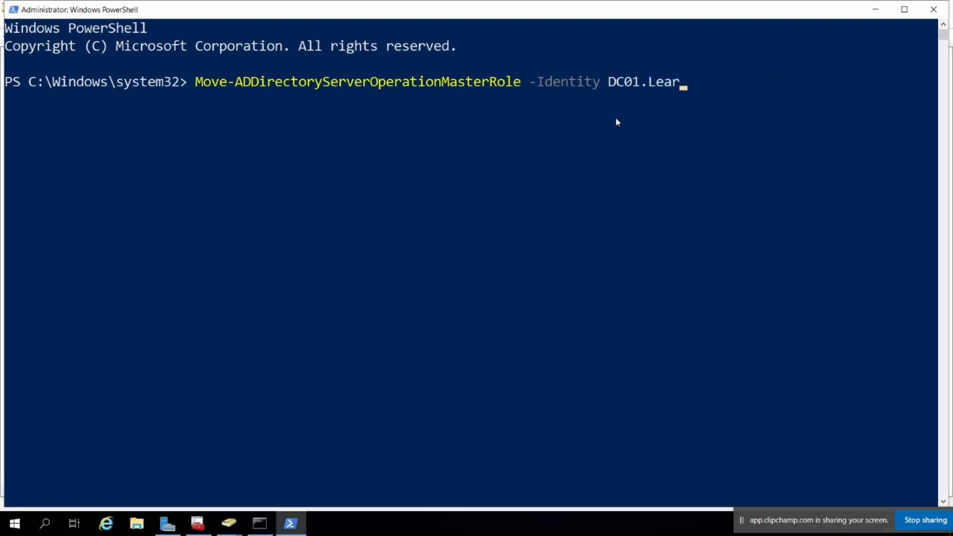
key("BackSpace")
key("BackSpace")
Step: Add -OperationMasterRole SchemaMaster, run the command, and answer Y to confirm moving the role to DC01
type("-o")
key("Tab")
type("Schema")
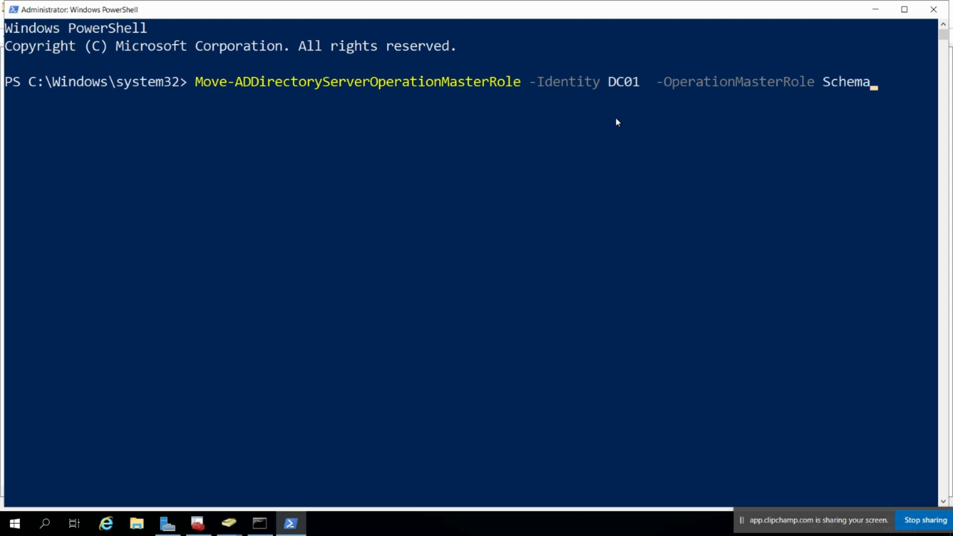
type("Master")
key("Return")
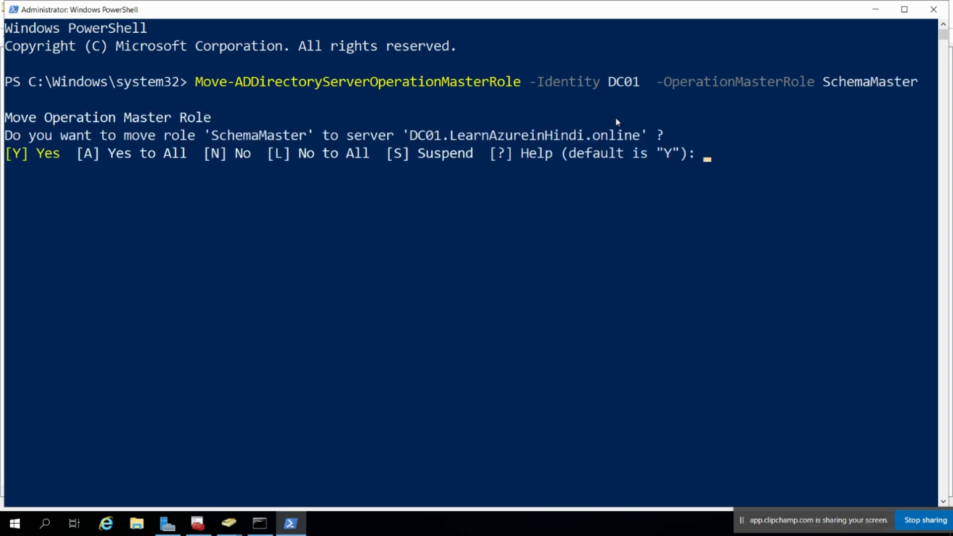
type("Y")
key("Return")
left_click_drag(196, 82, 515, 82)
left_click(255, 206)
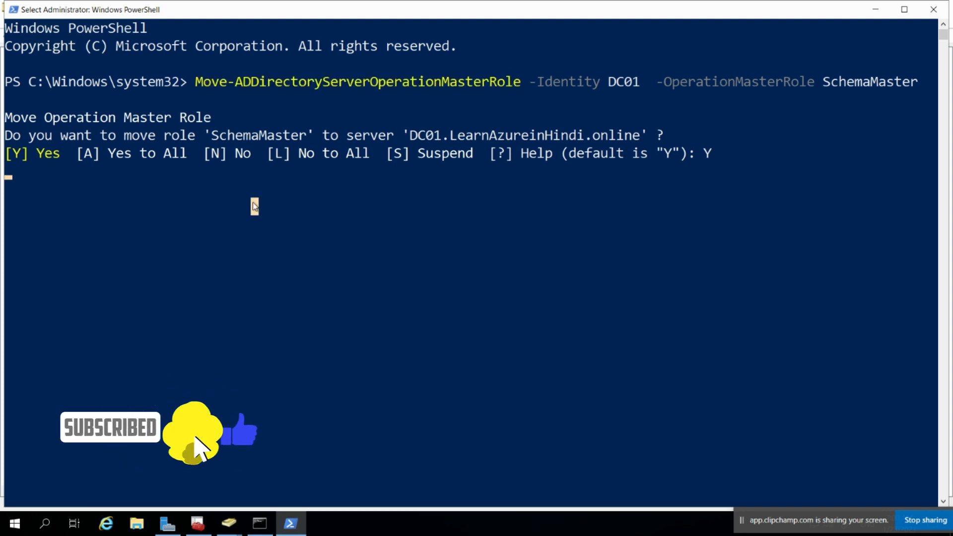
right_click(255, 207)
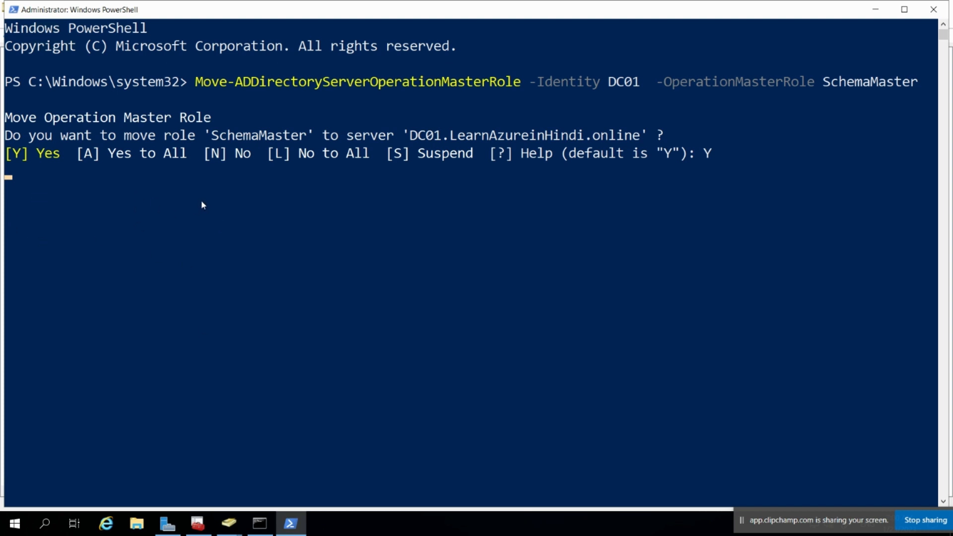
scroll(253, 318, "down", 2)
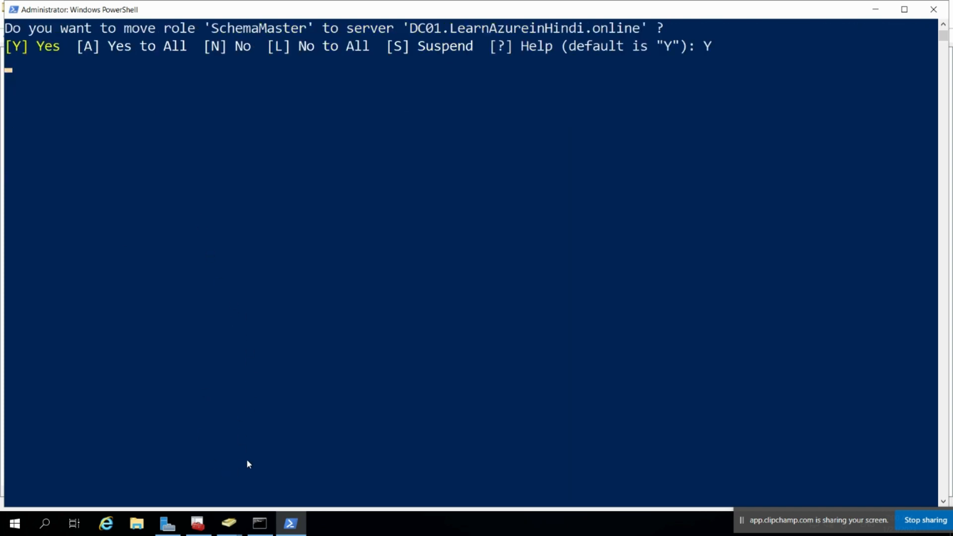
Step: Open a second elevated PowerShell window and place it below the first window's role-move command
right_click(19, 528)
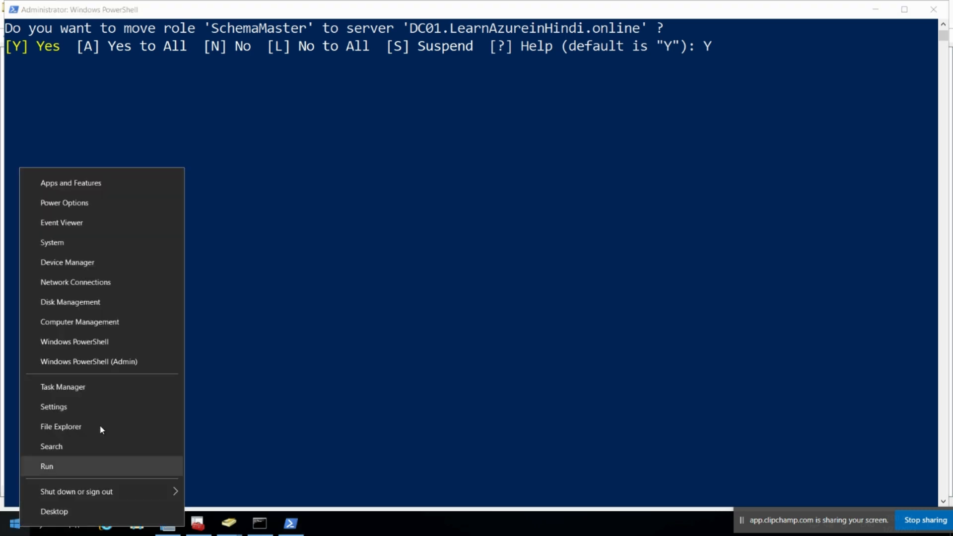
left_click(103, 363)
left_click(427, 346)
left_click_drag(326, 6, 362, 180)
Step: Copy the full SchemaMaster move command from the first PowerShell window and paste it into the second one
scroll(365, 109, "up", 2)
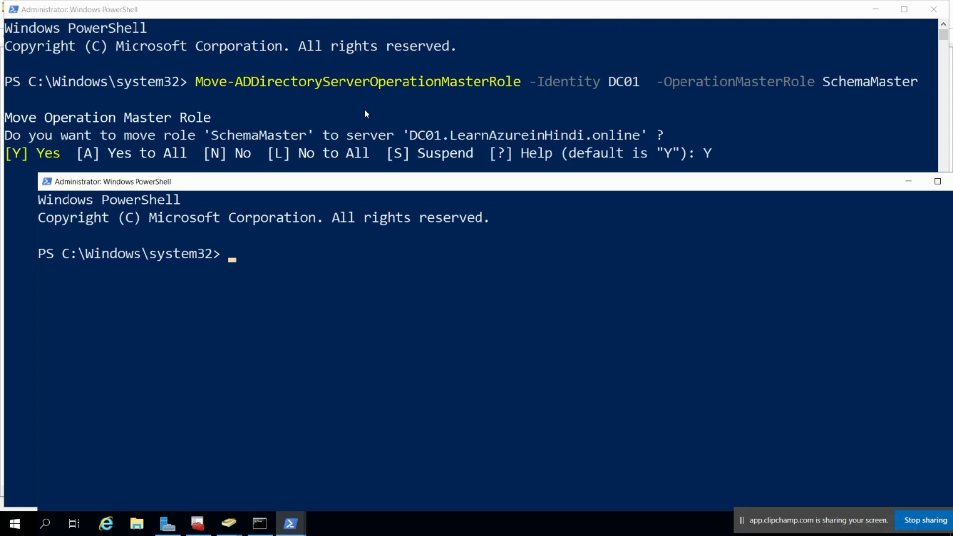
left_click(200, 82)
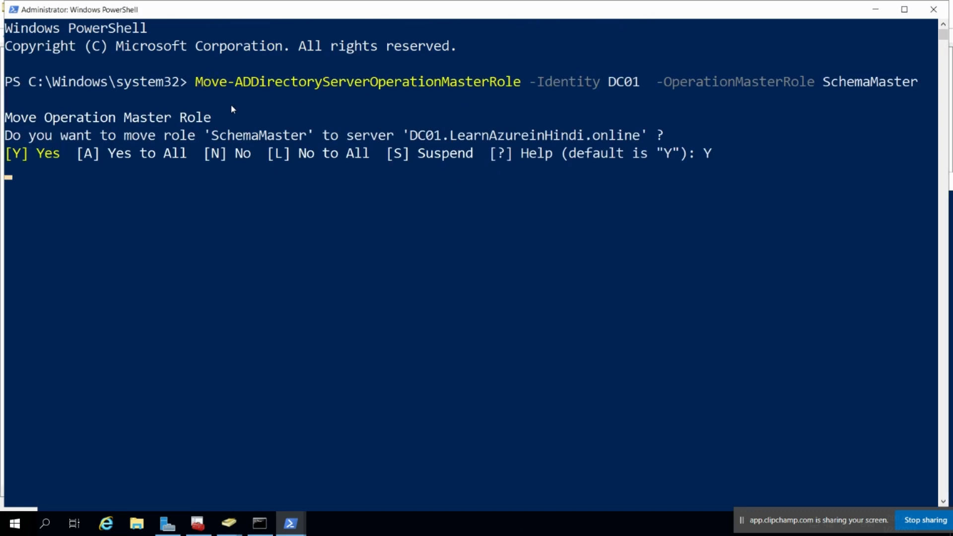
left_click_drag(194, 83, 396, 83)
left_click(308, 118)
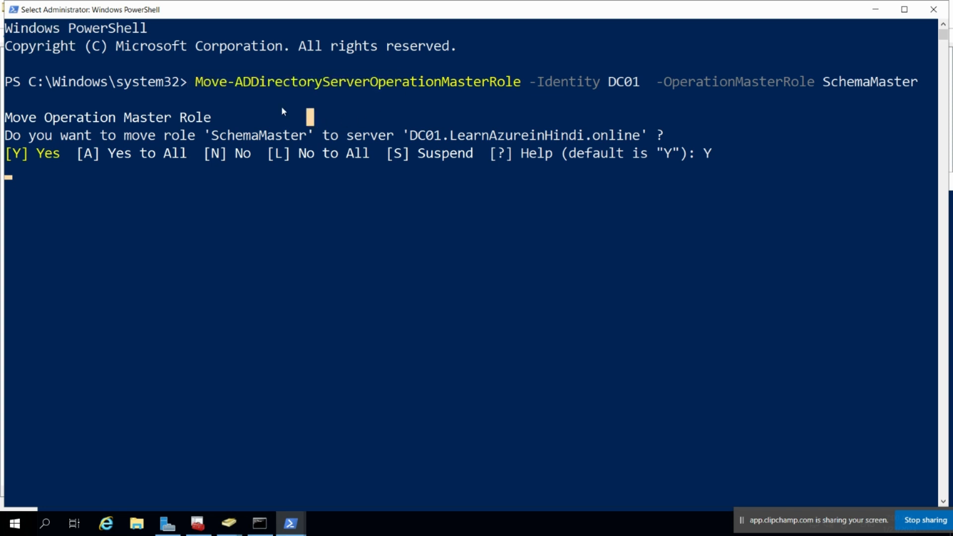
left_click_drag(197, 82, 912, 78)
key("super+c")
right_click(912, 79)
mouse_move(291, 524)
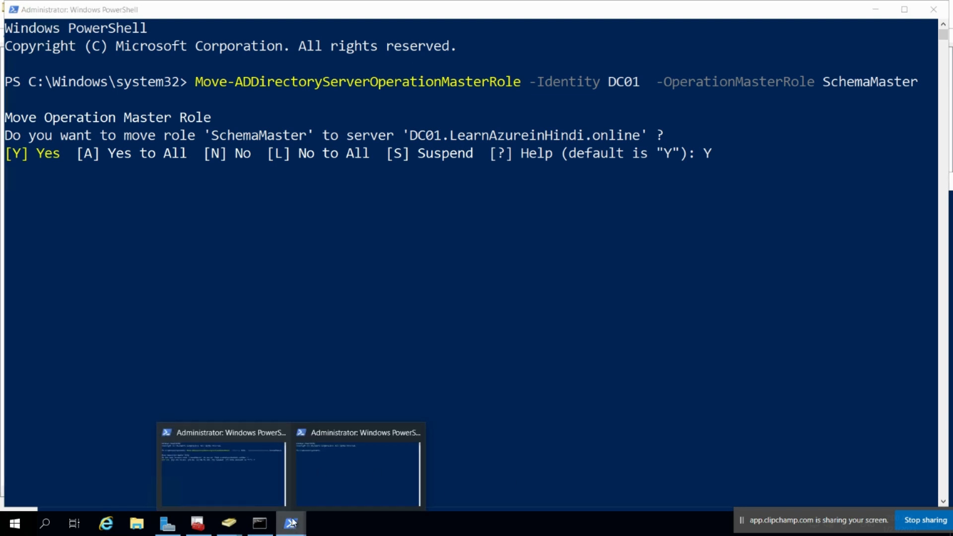
left_click(357, 485)
right_click(269, 271)
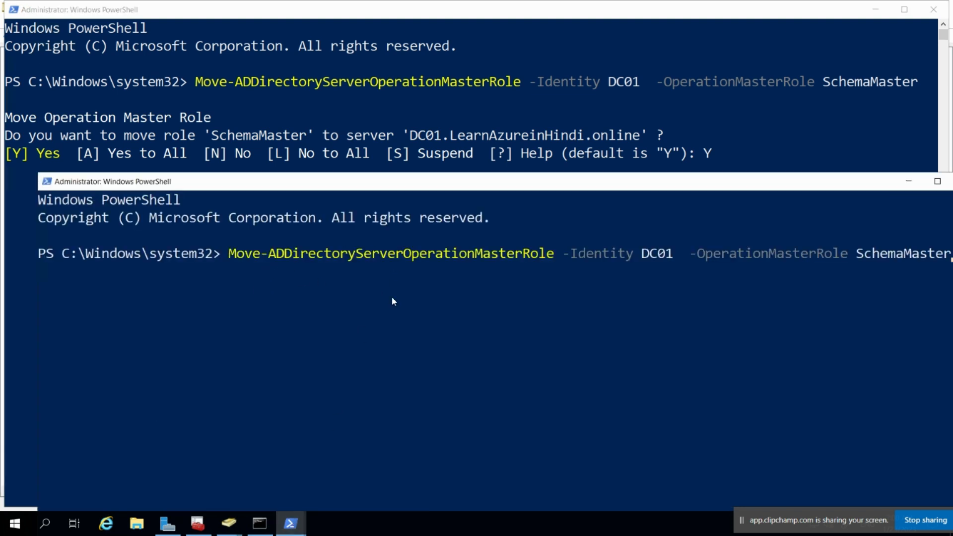
Step: Maximize the second PowerShell window, replace SchemaMaster with 0,1,2,3,4 as the operation master roles, and run the command
double_click(500, 182)
key("BackSpace")
key("BackSpace")
key("BackSpace")
key("BackSpace")
key("BackSpace")
key("BackSpace")
key("BackSpace")
key("BackSpace")
key("BackSpace")
key("BackSpace")
key("BackSpace")
key("BackSpace")
type("0,1")
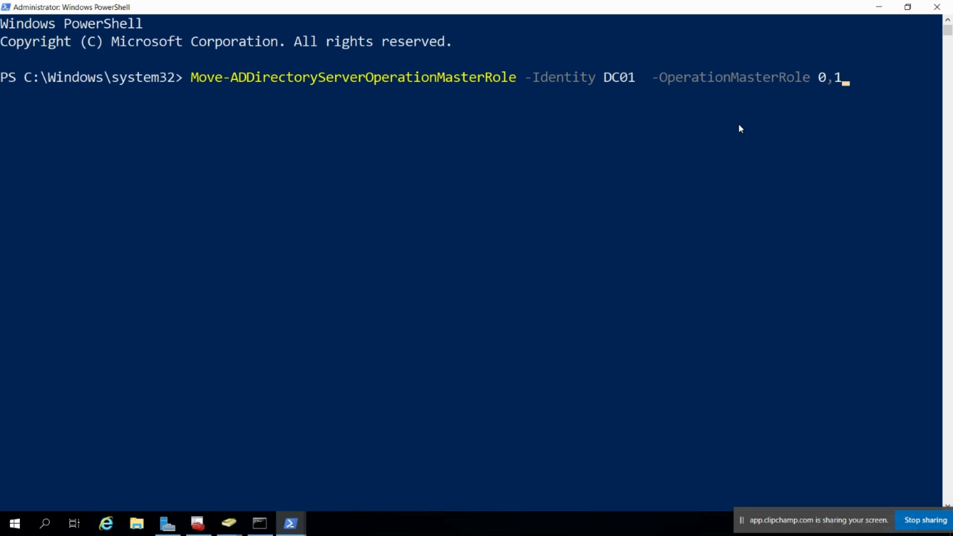
type(",2,3,4")
key("Return")
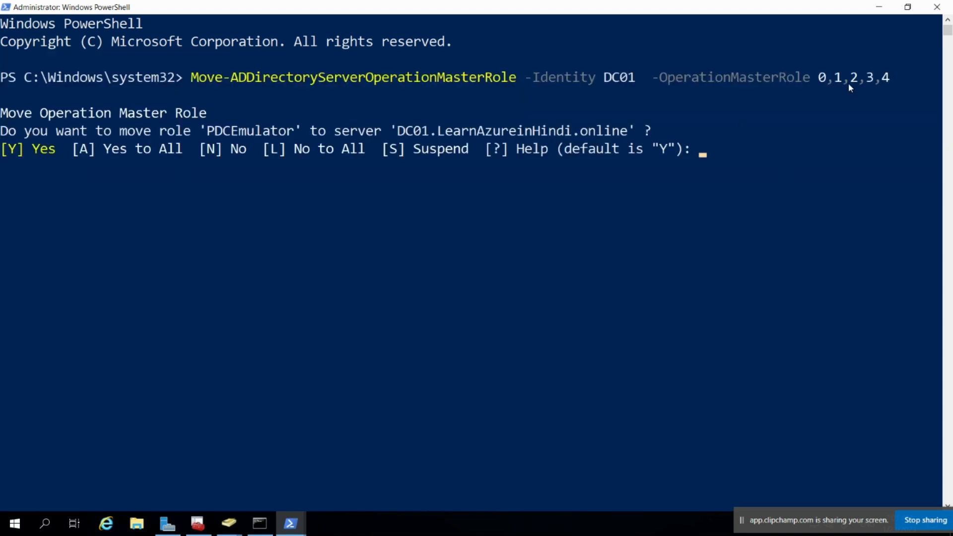
Step: Highlight the role numbers 0 to 4, and answer Y to confirm moving the PDCEmulator role to DC01
left_click_drag(824, 82, 889, 83)
left_click(823, 84)
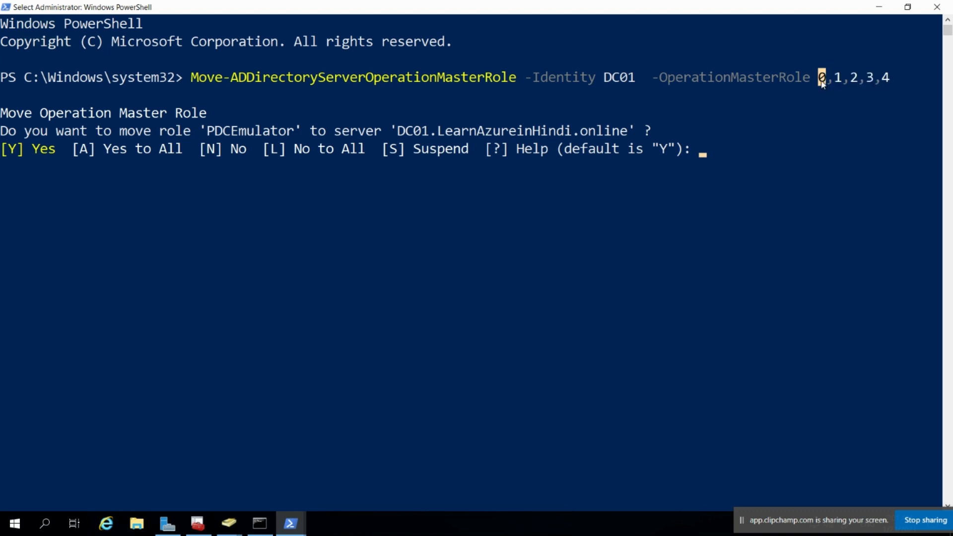
left_click(838, 84)
left_click_drag(854, 82, 822, 82)
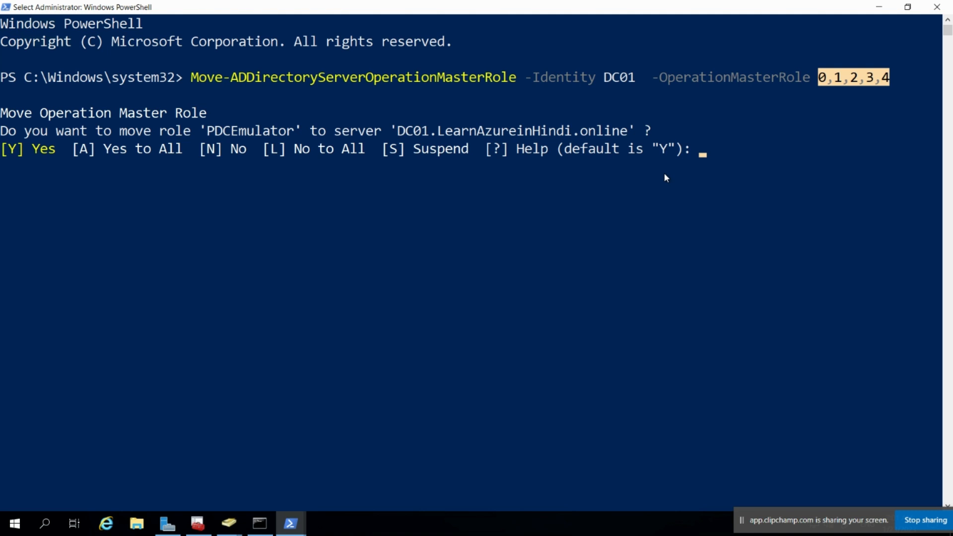
type("Y")
key("Return")
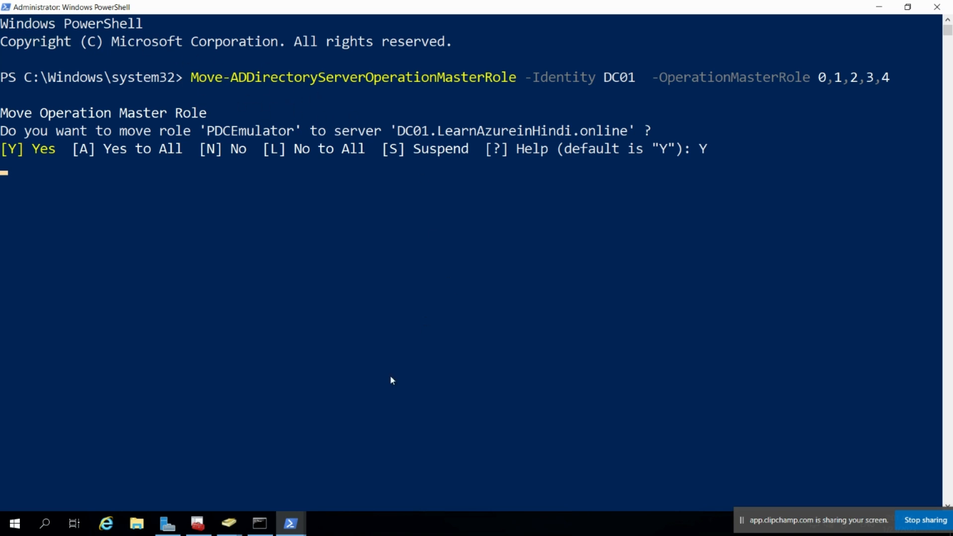
Step: Return to the first PowerShell window and examine the output of the SchemaMaster move command
mouse_move(291, 524)
left_click(240, 474)
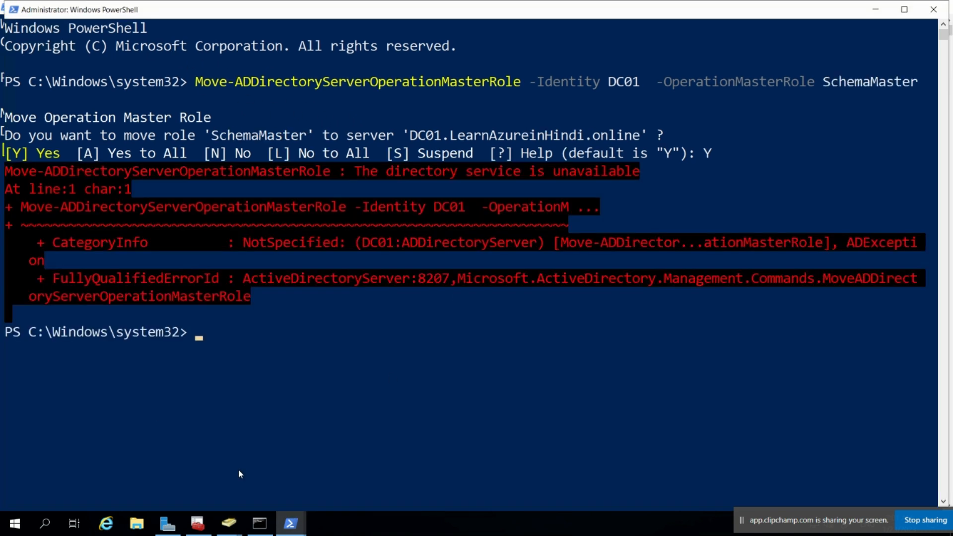
left_click_drag(21, 171, 617, 171)
left_click_drag(68, 213, 560, 206)
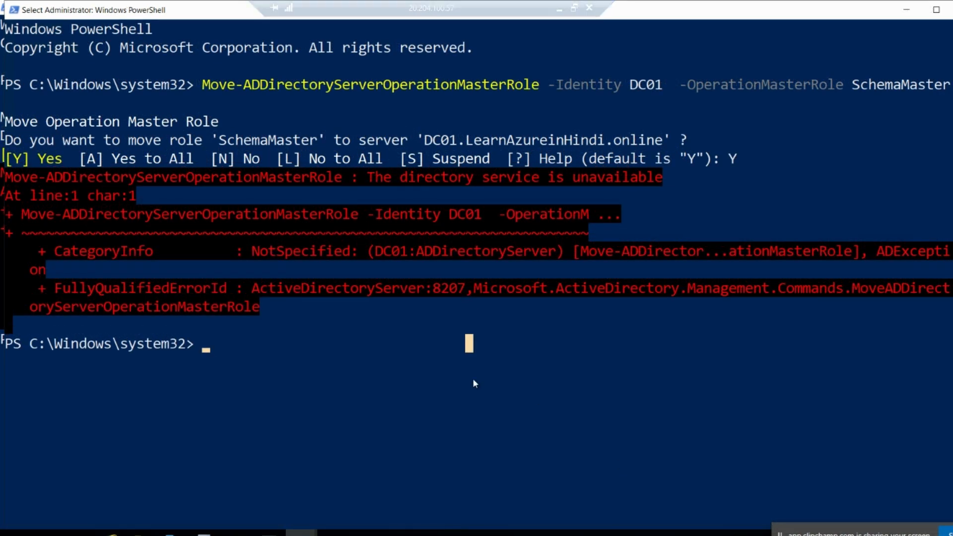
left_click_drag(234, 196, 542, 177)
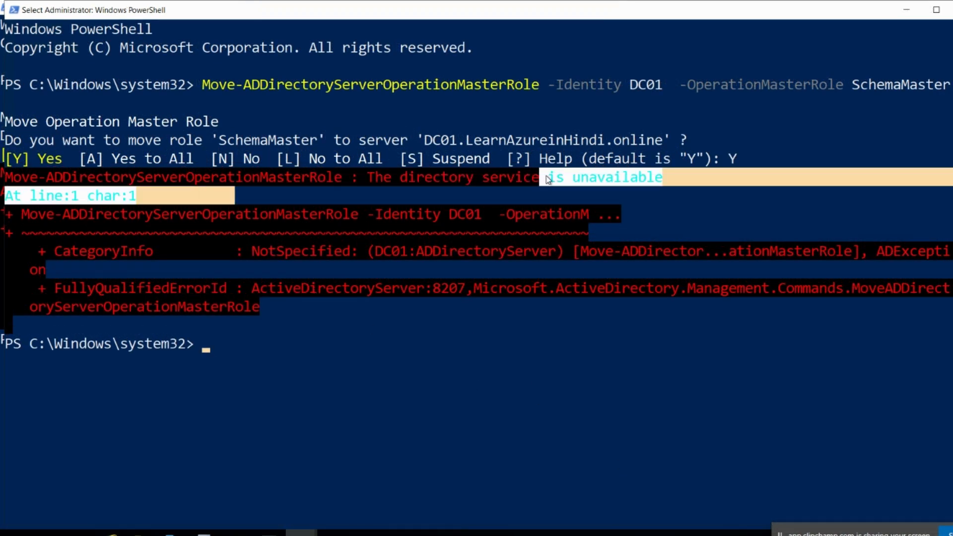
right_click(429, 327)
Step: Highlight the recalled SchemaMaster move command, add the -Force option, and run it for DC01
key("Up")
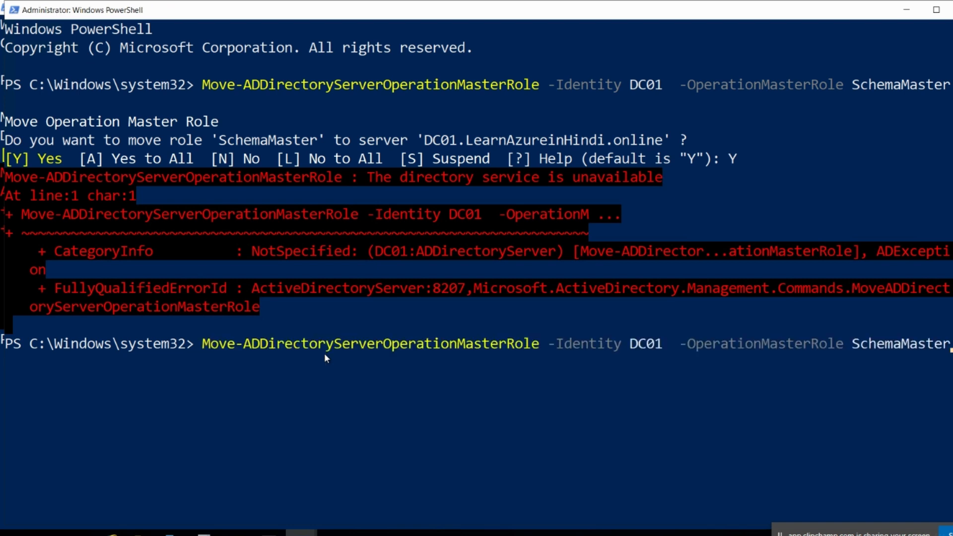
left_click_drag(367, 348, 865, 352)
left_click_drag(926, 351, 951, 352)
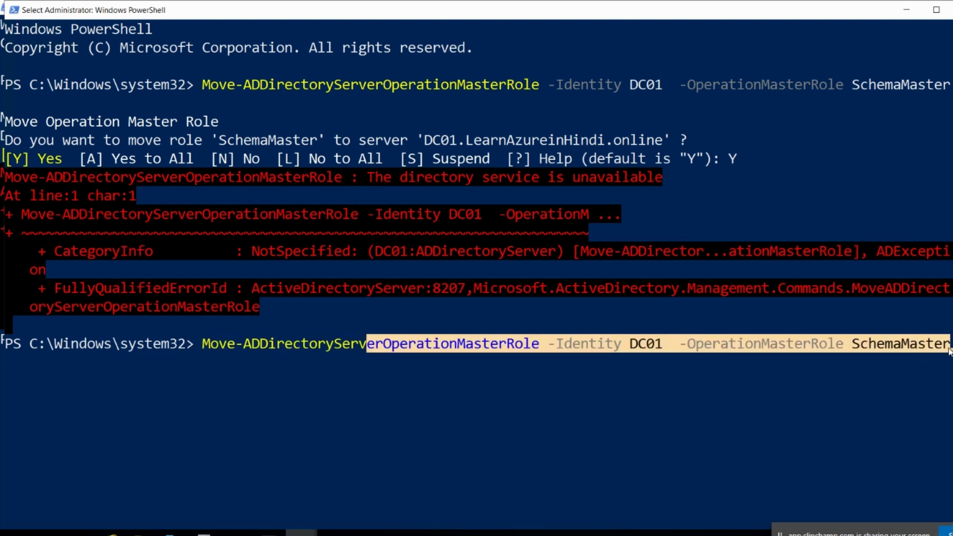
left_click_drag(195, 345, 885, 342)
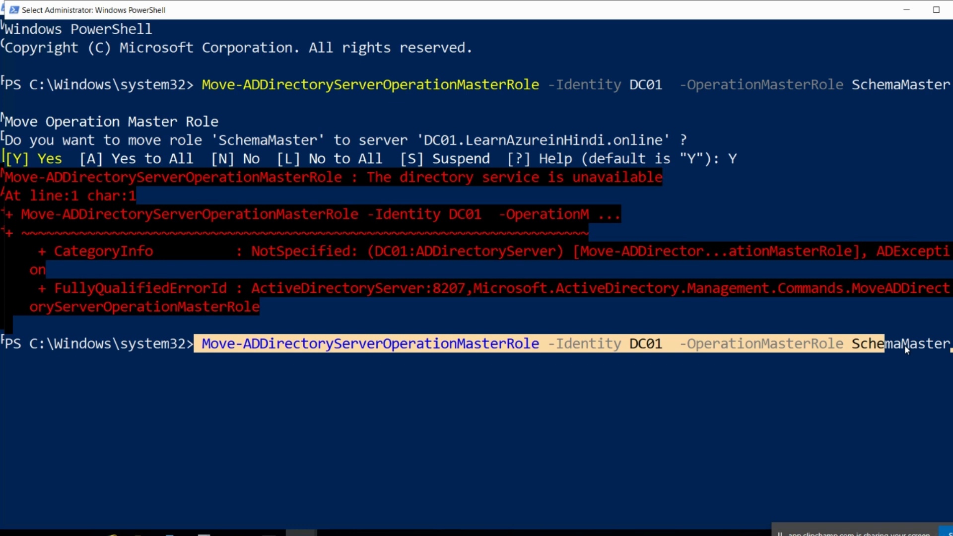
key("Return")
key("Return")
type("Force")
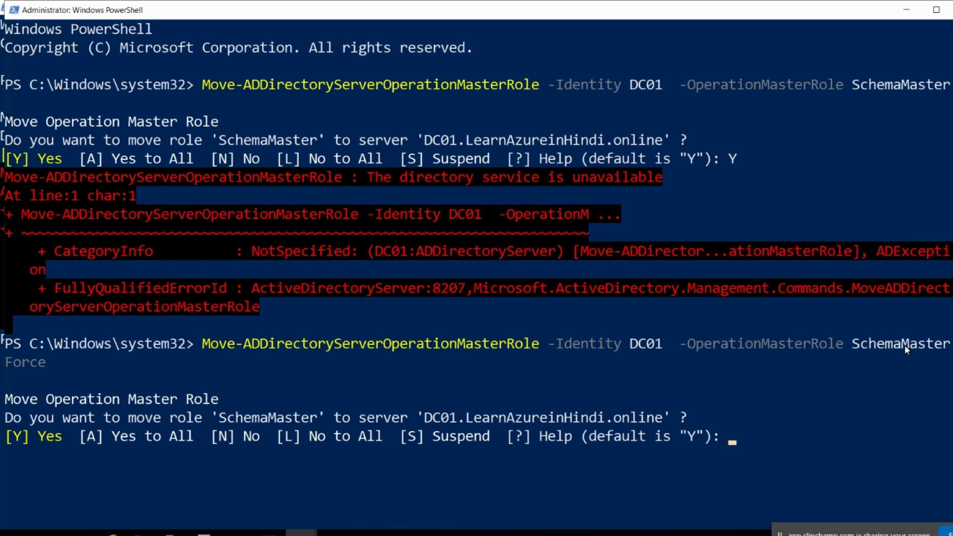
Step: Answer Y to confirm the forced SchemaMaster move to DC01, and highlight the earlier error output
type("Y")
key("Return")
scroll(641, 344, "down", 1)
scroll(642, 345, "down", 4)
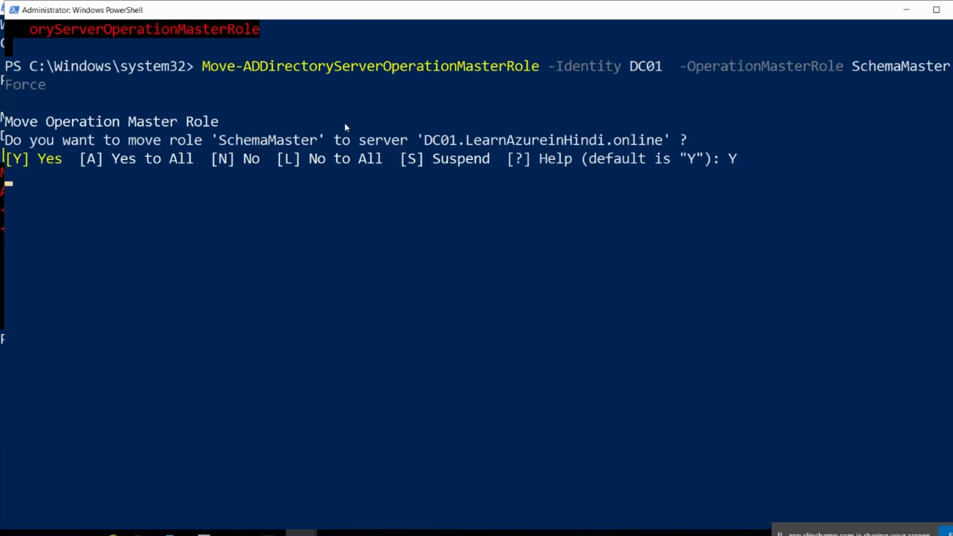
scroll(347, 123, "up", 2)
left_click_drag(79, 47, 650, 121)
left_click(123, 143)
left_click_drag(51, 30, 389, 155)
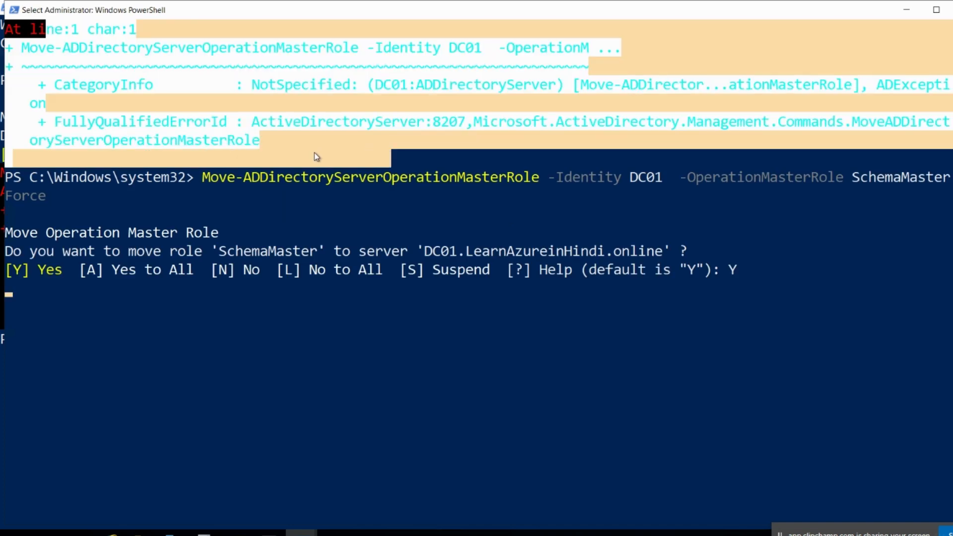
left_click(338, 232)
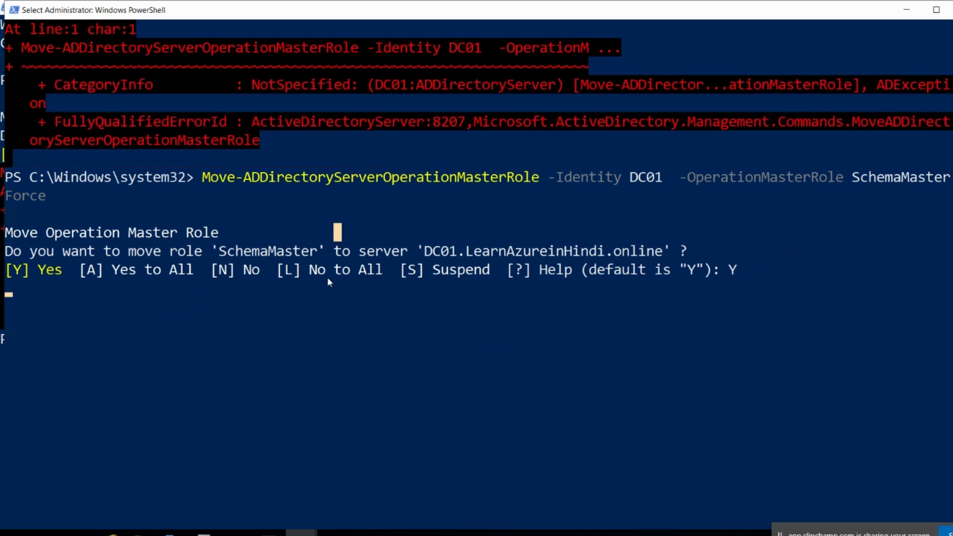
Step: In the second PowerShell window, recall the move command for roles 0,1,2,3,4, begin adding the -force option, and highlight the role numbers
mouse_move(338, 519)
left_click(367, 481)
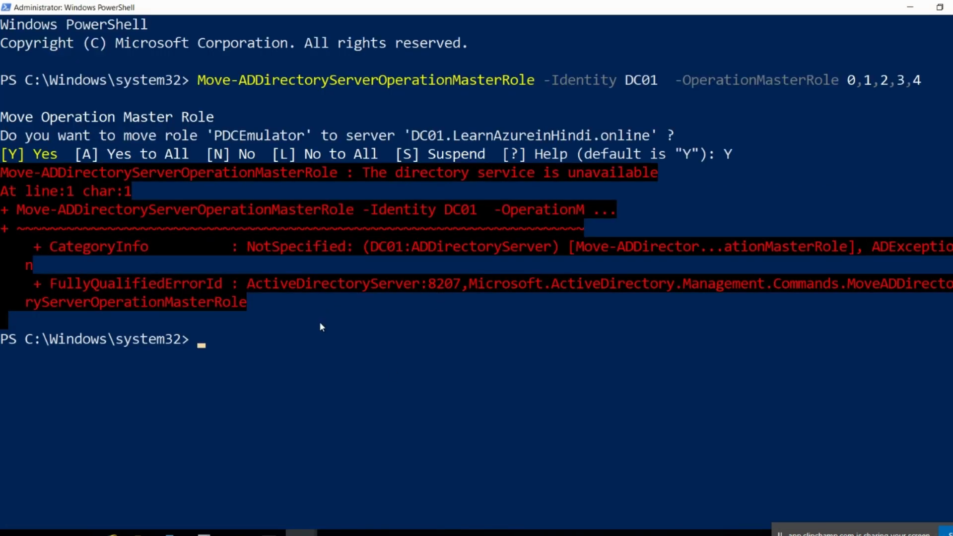
key("Up")
type("-")
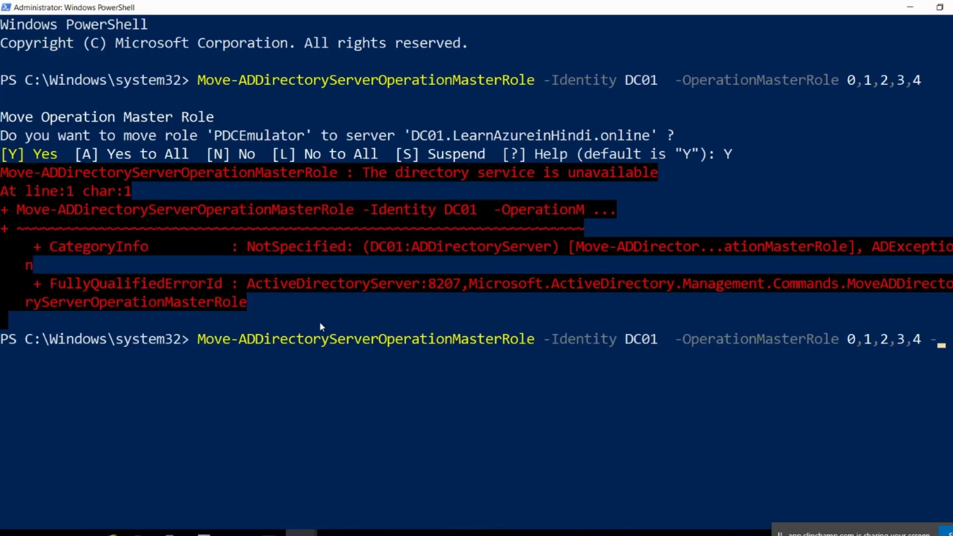
type("fo")
left_click_drag(848, 340, 871, 342)
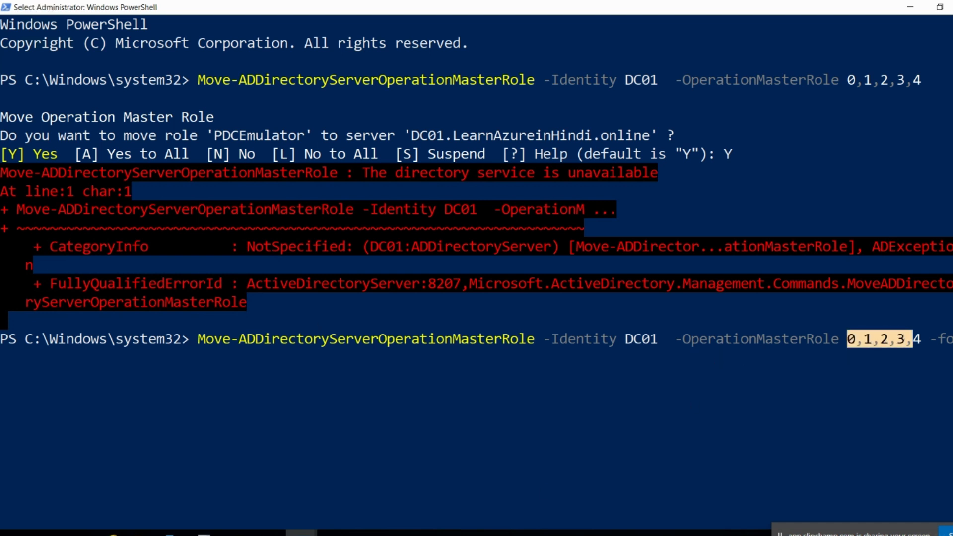
Step: Check the forced SchemaMaster move in the first PowerShell window and return to the second window
left_click(302, 534)
left_click(253, 501)
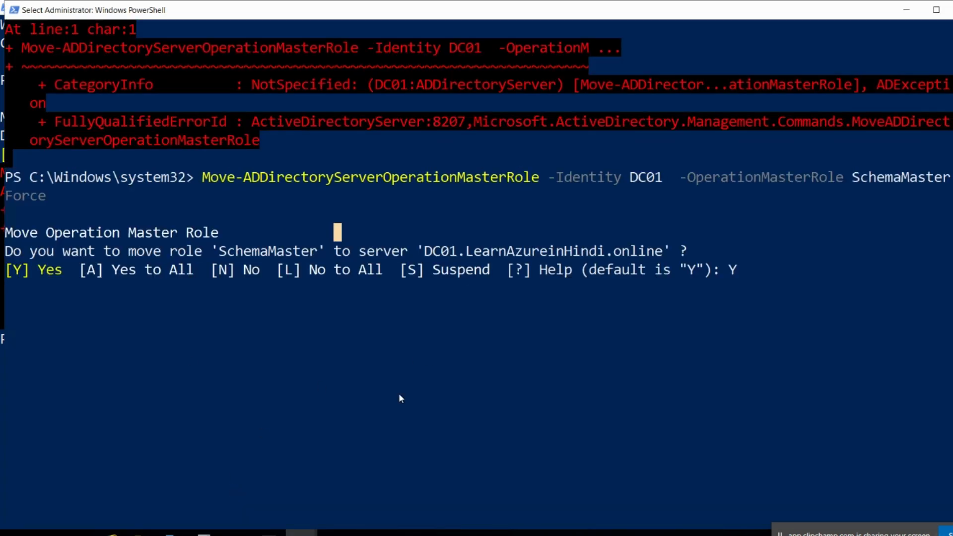
left_click(302, 533)
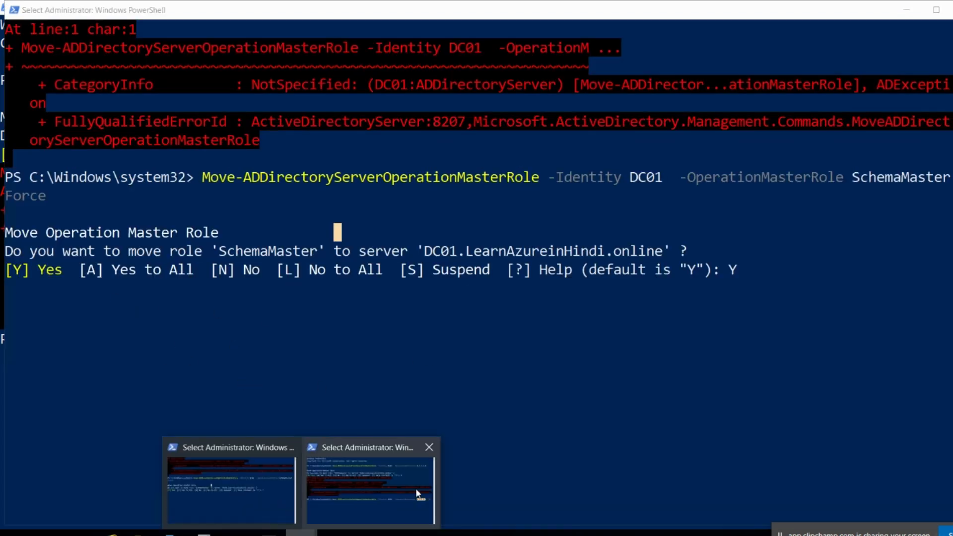
left_click(422, 484)
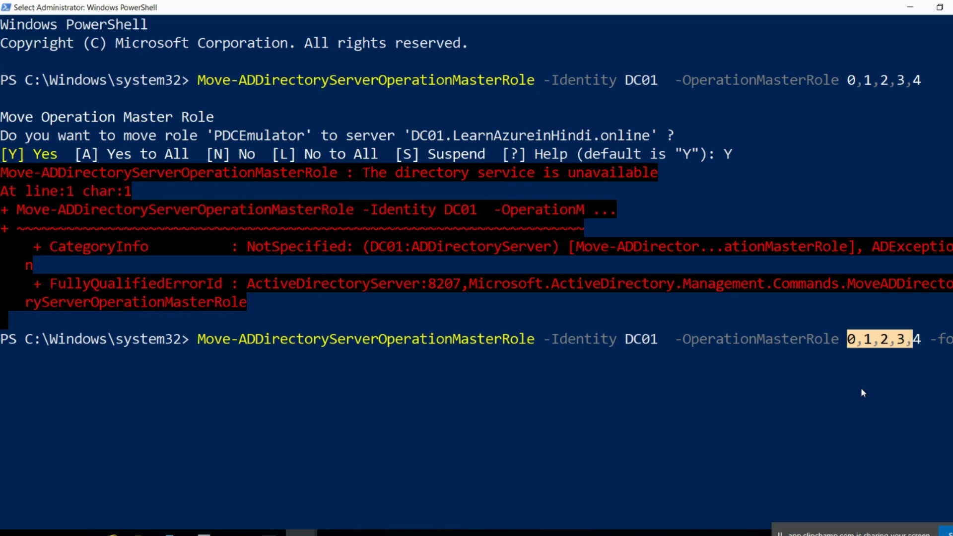
Step: Complete the -force option, run the command for roles 0,1,2,3,4, and answer A to confirm all role moves to DC01
key("Escape")
type("e")
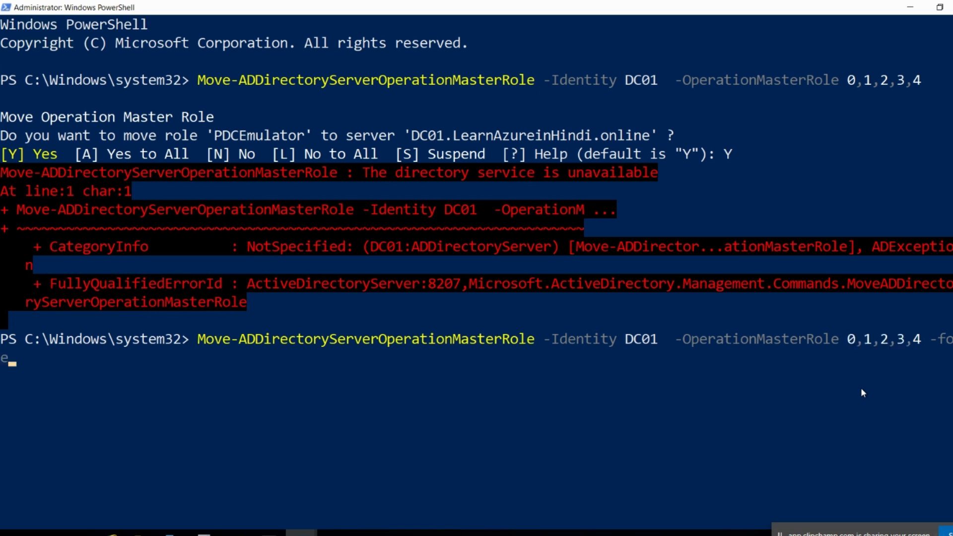
key("Return")
type("Y")
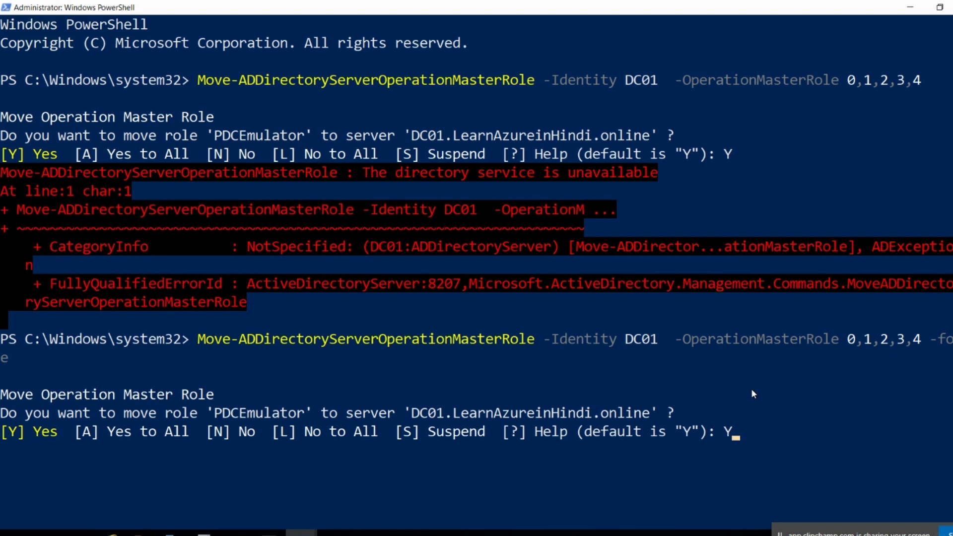
key("BackSpace")
type("A")
key("Return")
left_click_drag(108, 434, 182, 433)
left_click_drag(735, 432, 230, 449)
Step: Switch to the first PowerShell window and examine the progress of the forced SchemaMaster move
mouse_move(266, 520)
left_click(278, 412)
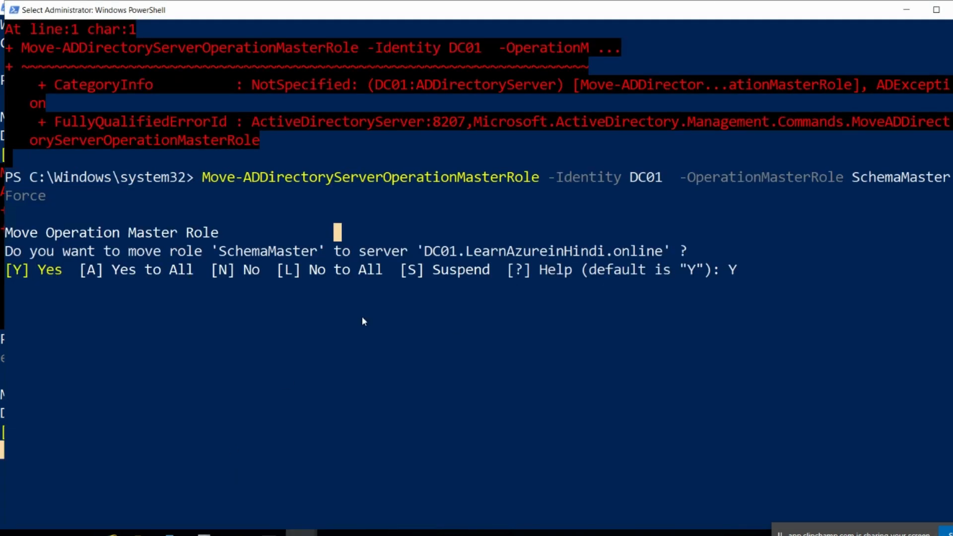
scroll(255, 269, "down", 2)
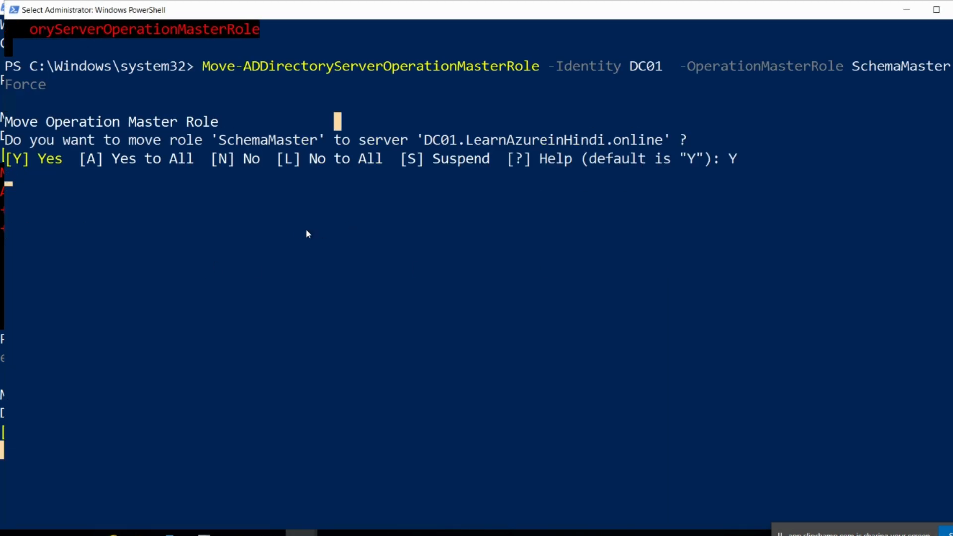
Step: Minimize the remote session, Clipchamp and the browser, switch to PowerPoint, and display slide 4 on FSMO roles placement
mouse_move(626, 1)
left_click(560, 4)
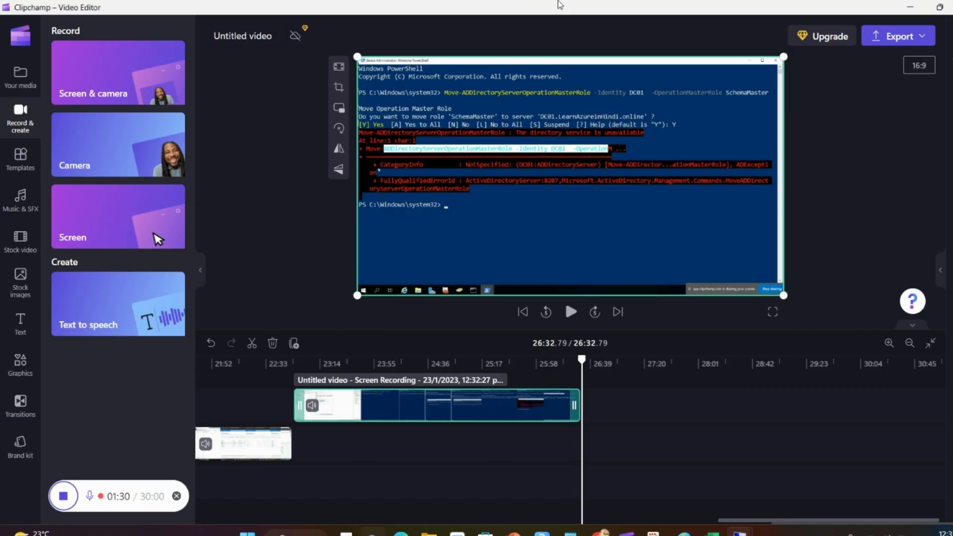
left_click(910, 7)
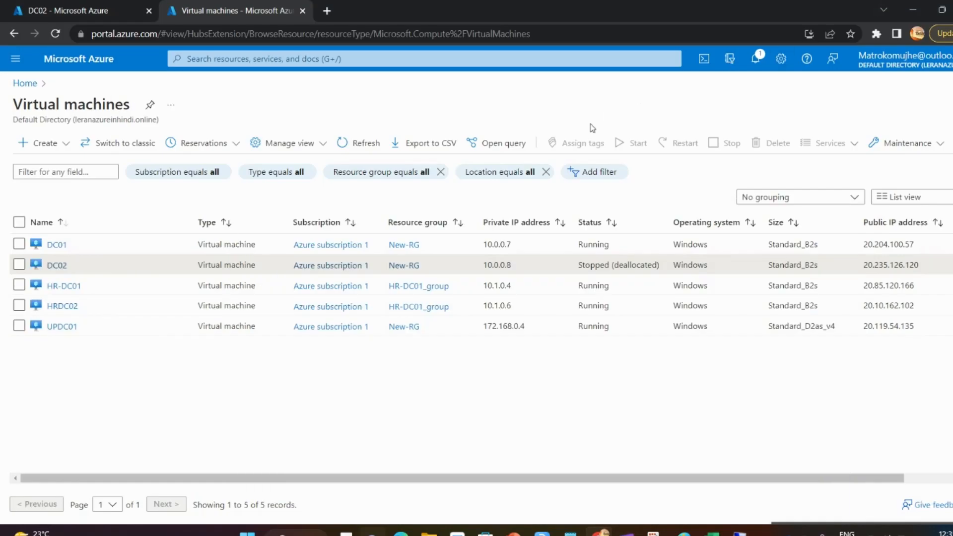
left_click(913, 10)
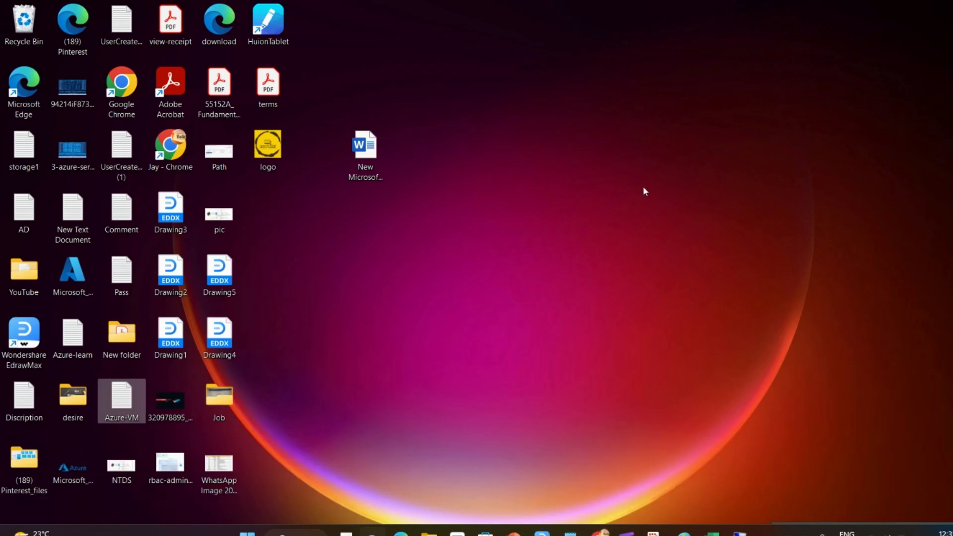
left_click(514, 534)
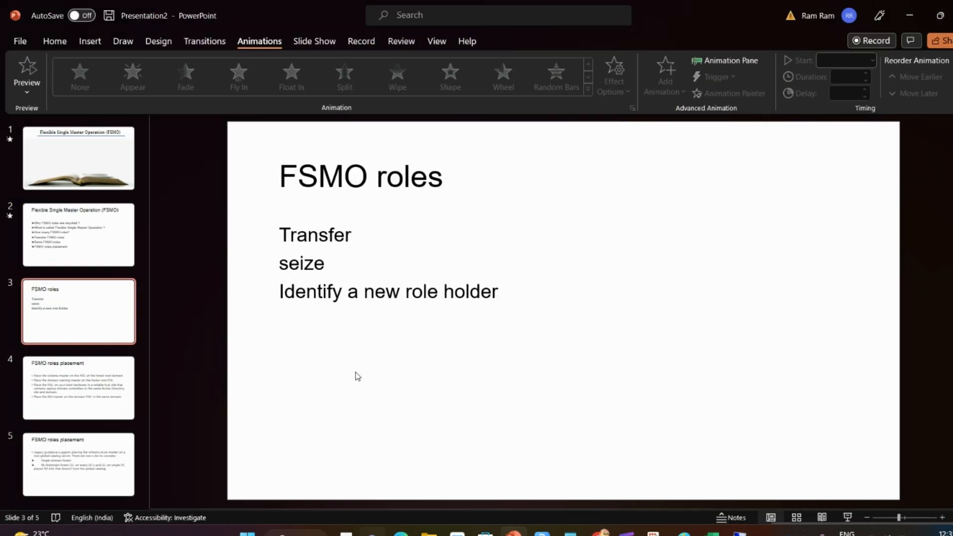
left_click(70, 394)
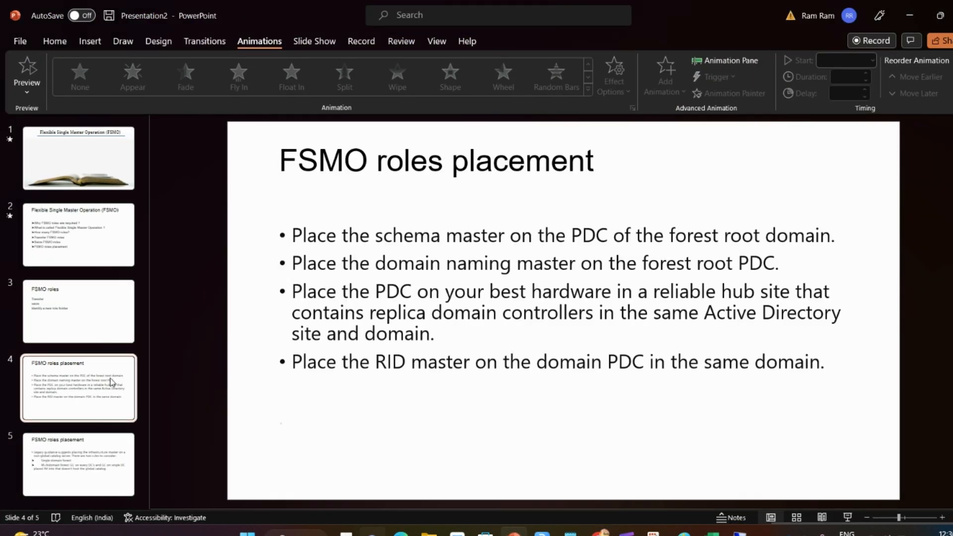
left_click(626, 533)
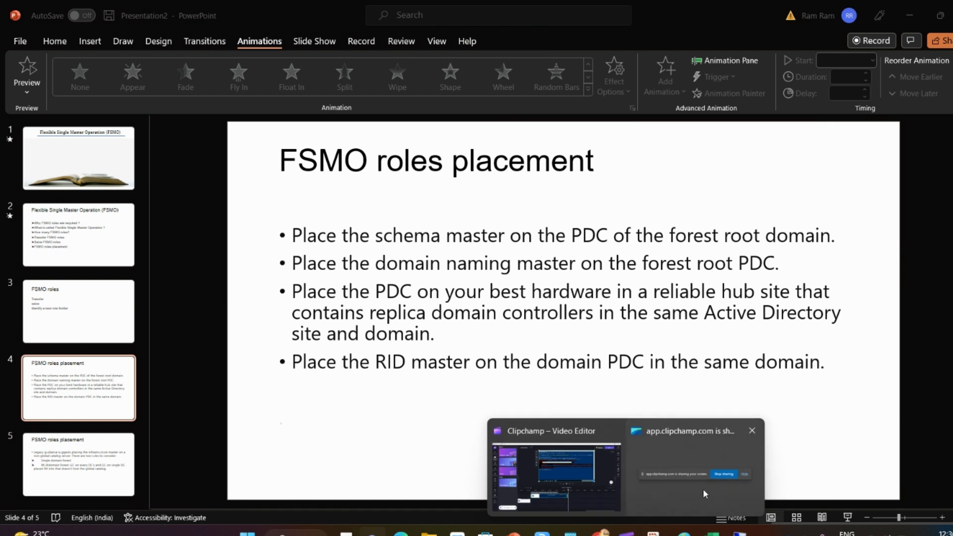
left_click(383, 443)
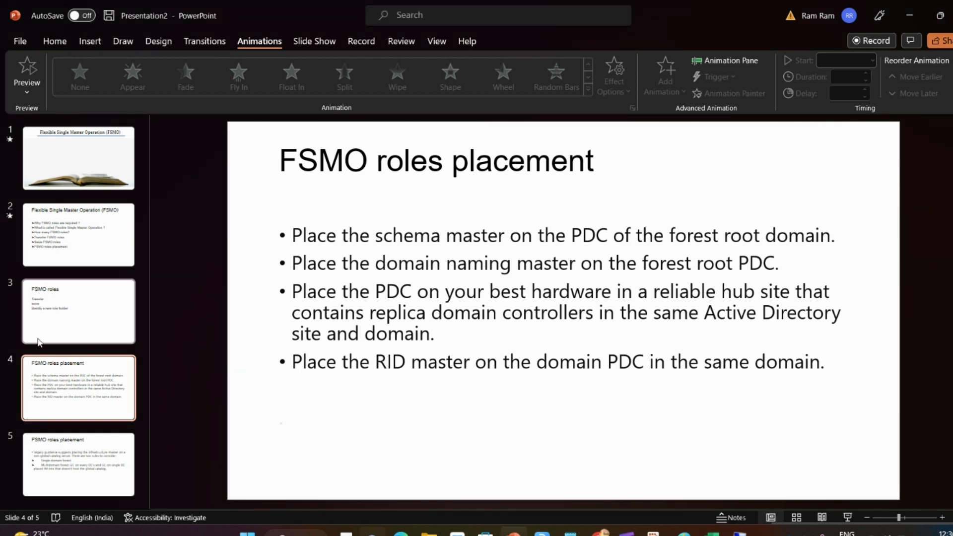
left_click(99, 333)
left_click(84, 376)
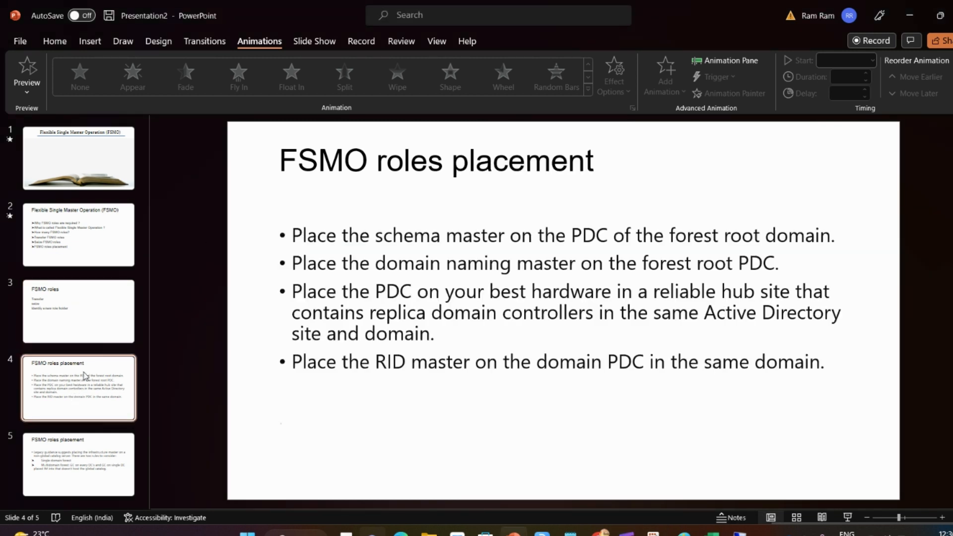
Step: Highlight the guideline about placing the schema master on the PDC of the forest root domain, and clear the selection
left_click(402, 312)
left_click(269, 164)
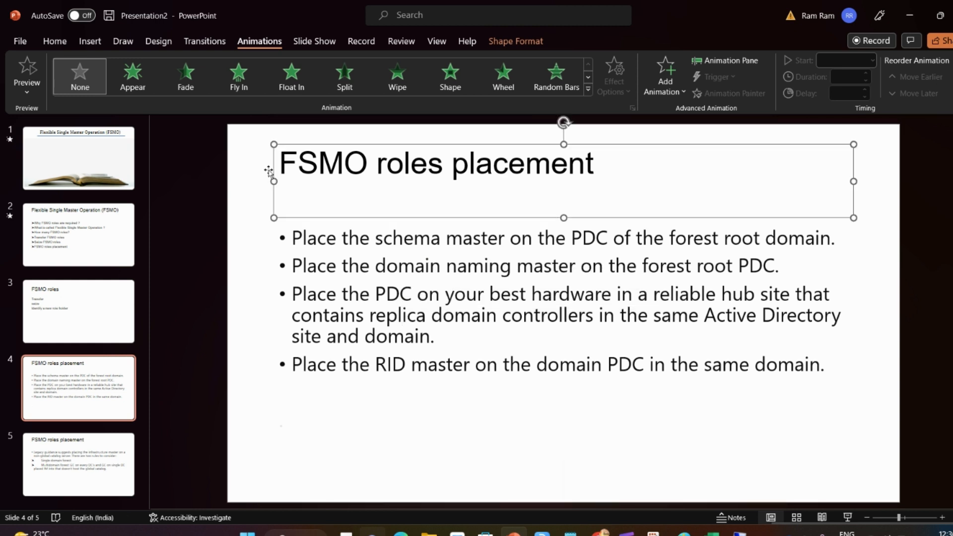
left_click(235, 302)
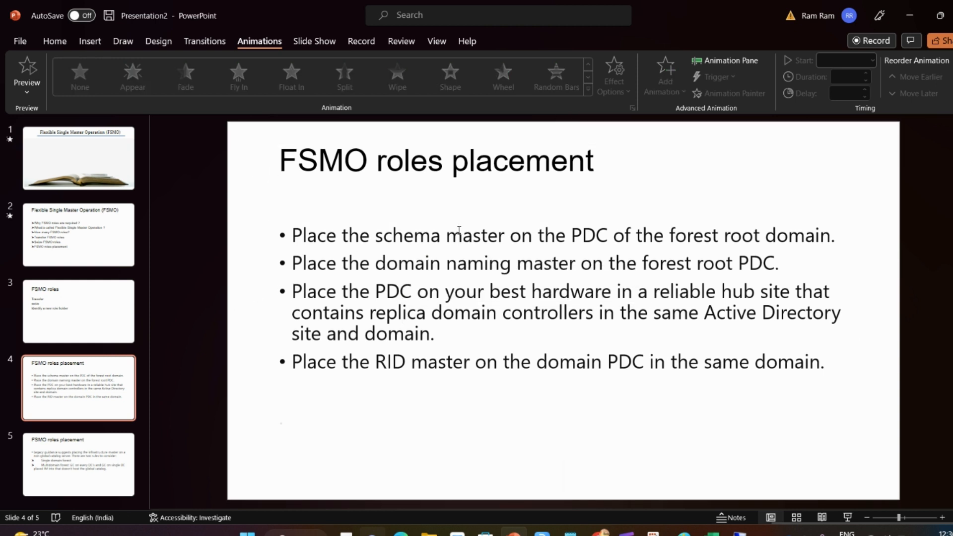
left_click(606, 243)
left_click_drag(464, 238, 782, 240)
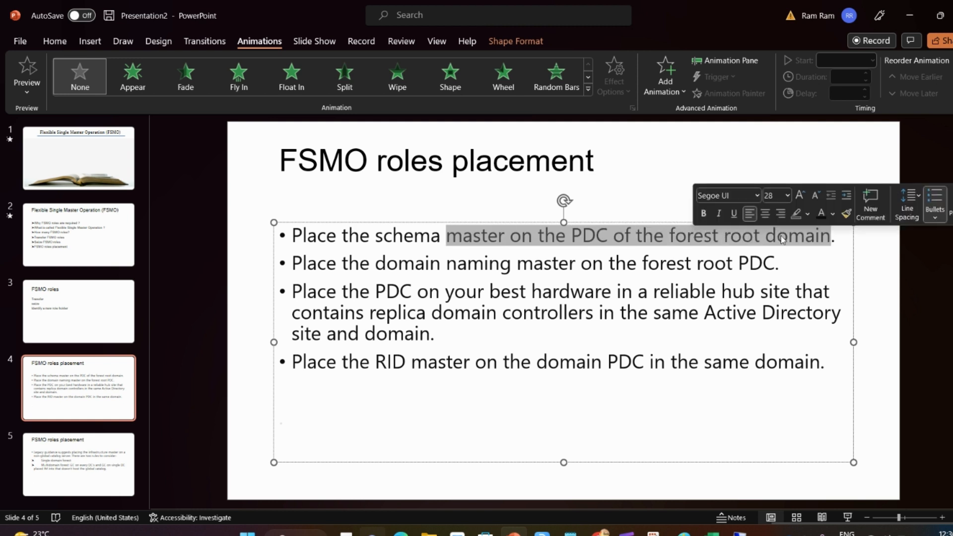
left_click(243, 184)
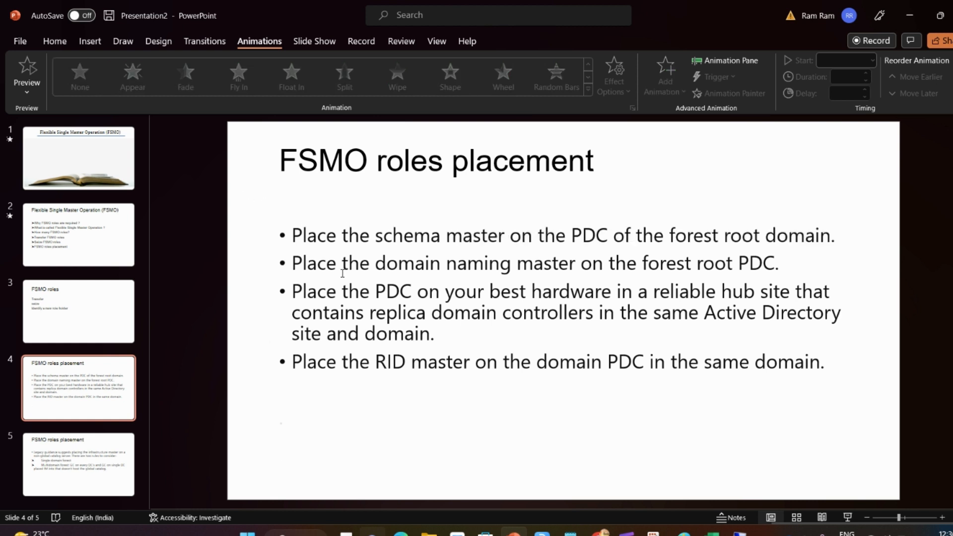